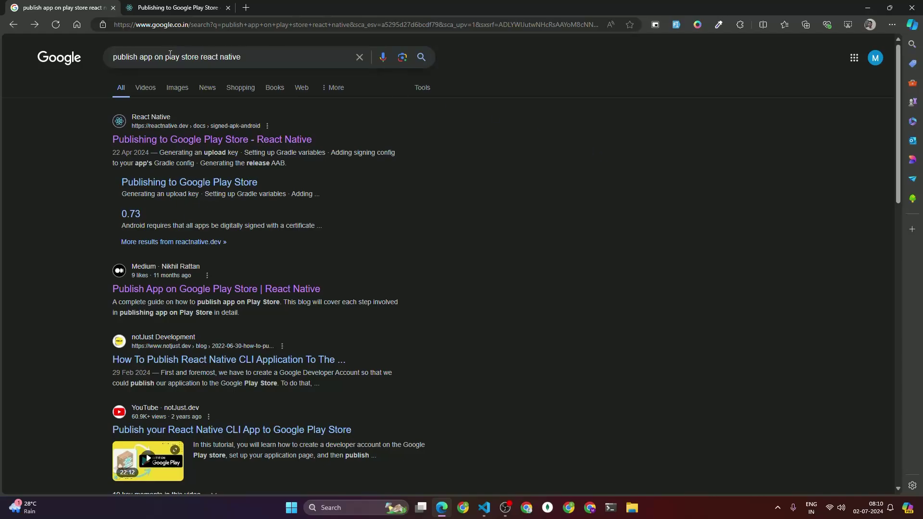
- Open the 'Publishing to Google Play Store - React Native' search result in a new tab
drag(122, 58, 239, 64)
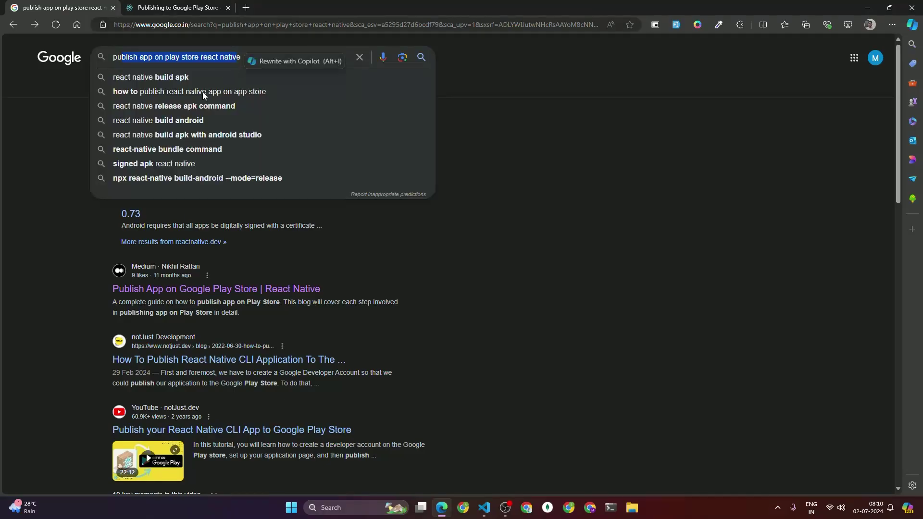
click(41, 109)
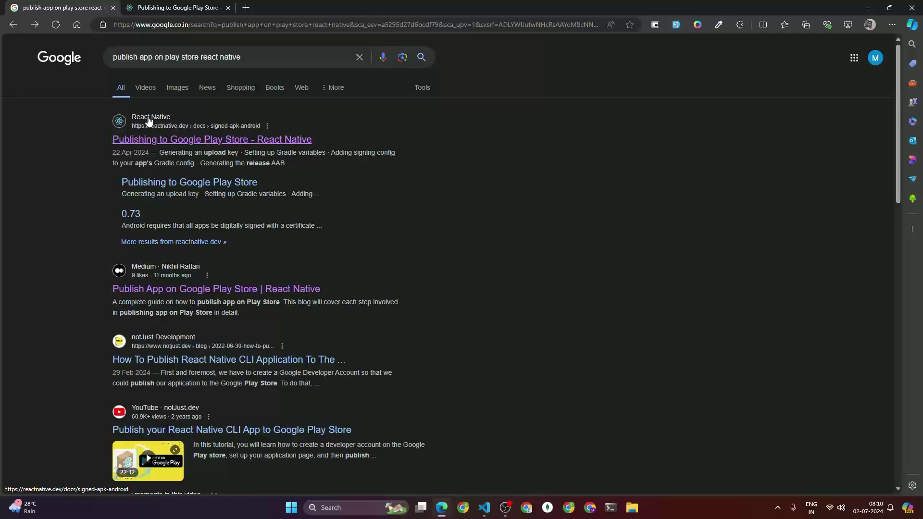
middle_click(178, 131)
- On the React Native page, scroll to 'Generating an upload key' and copy the Windows keytool command
click(169, 8)
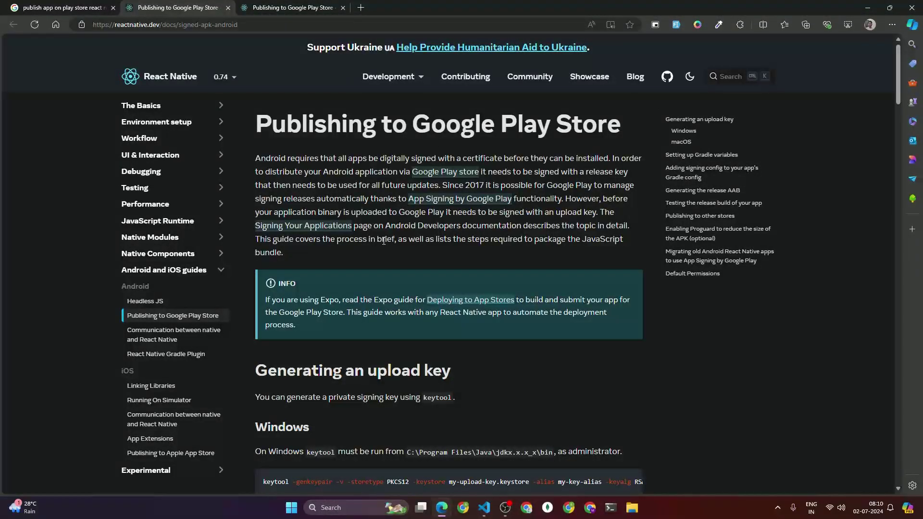
scroll(380, 245, down, 3)
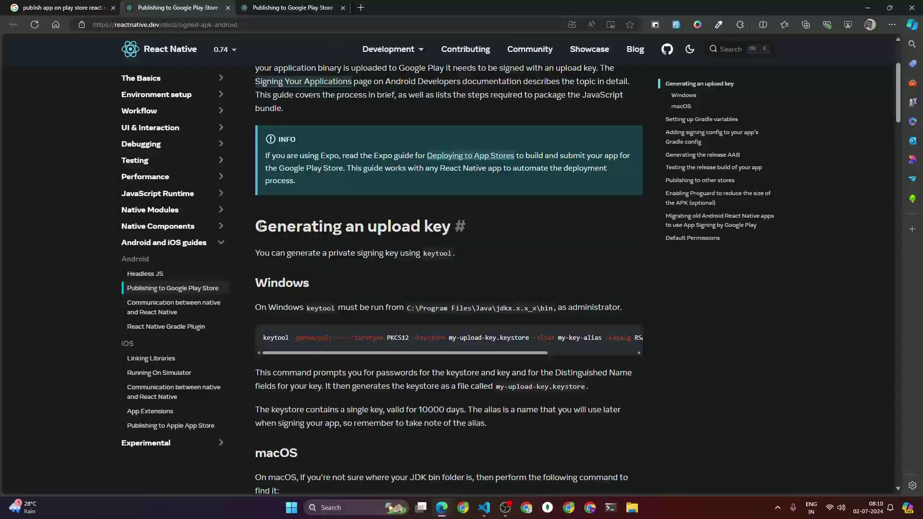
drag(259, 226, 438, 234)
click(339, 272)
scroll(340, 273, down, 1)
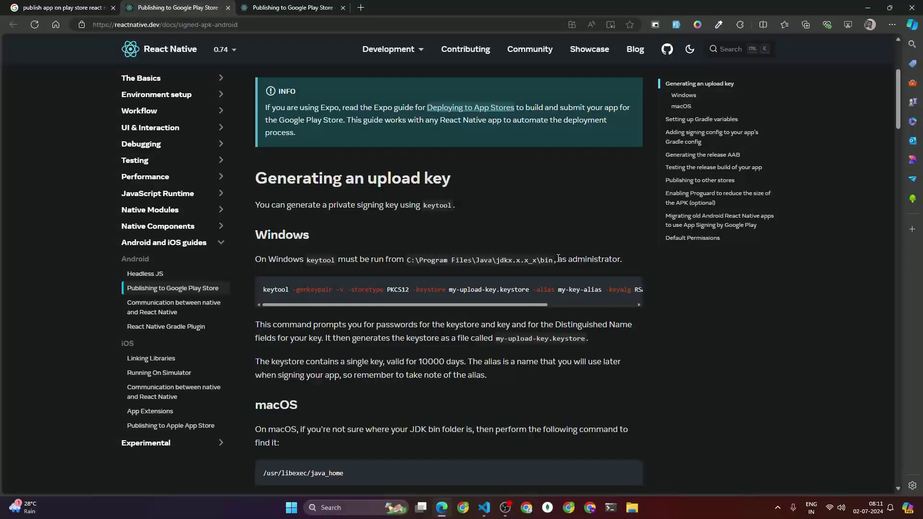
mouse_move(520, 300)
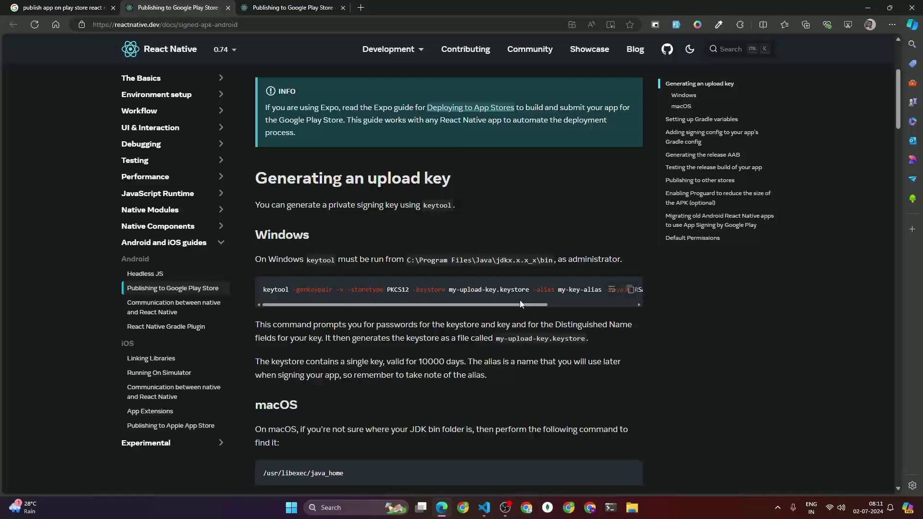
click(630, 291)
- Search Start for 'ter' and run Terminal as administrator
key(super)
text(ter)
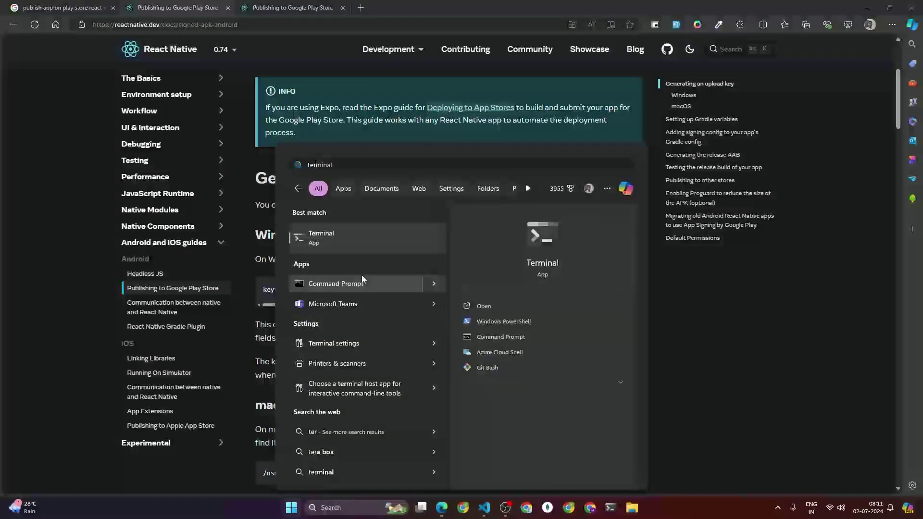
right_click(341, 236)
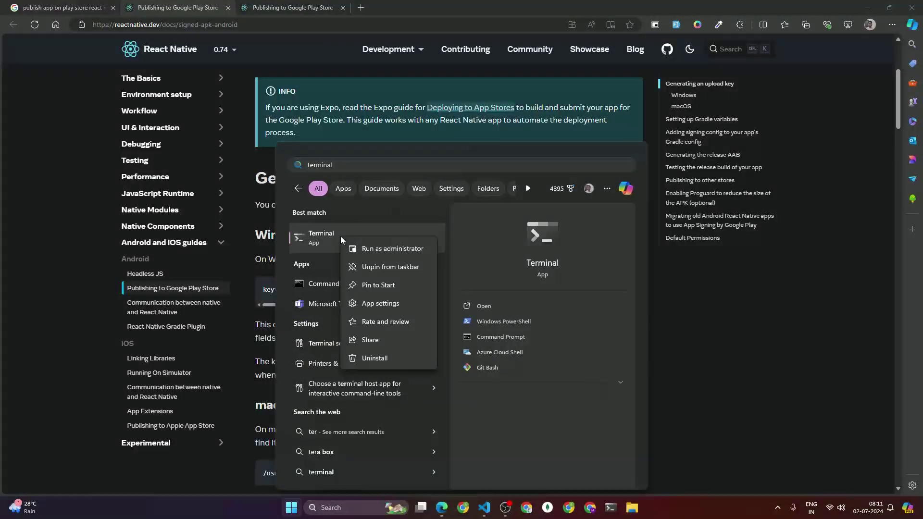
click(373, 250)
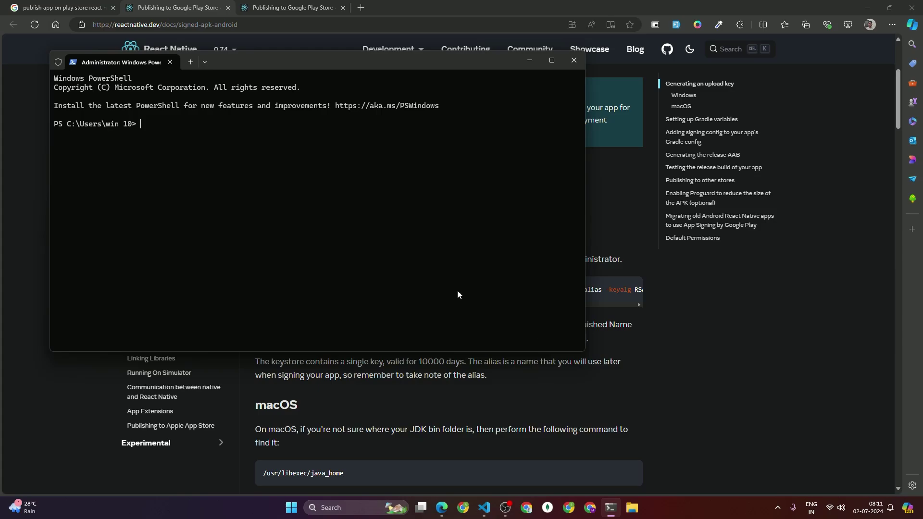
- Browse File Explorer to C:\Program Files\Java\jdk-17\bin
click(632, 507)
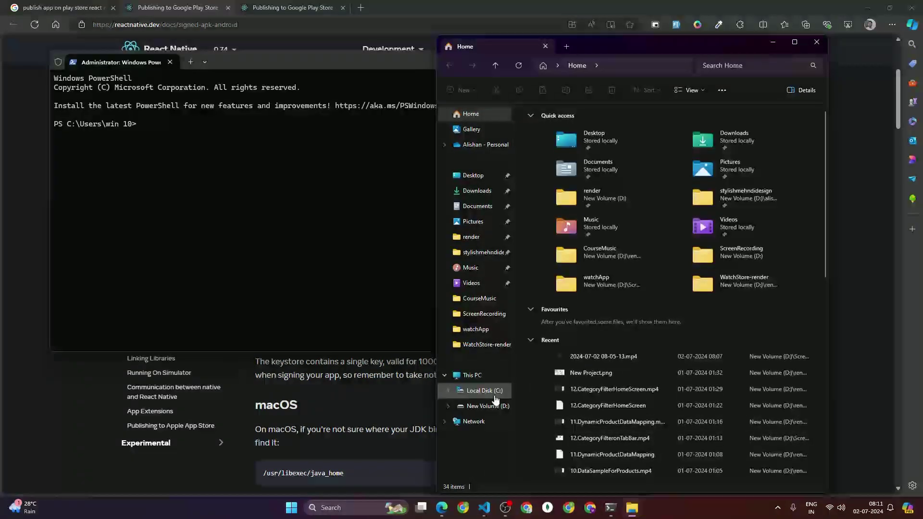
click(480, 392)
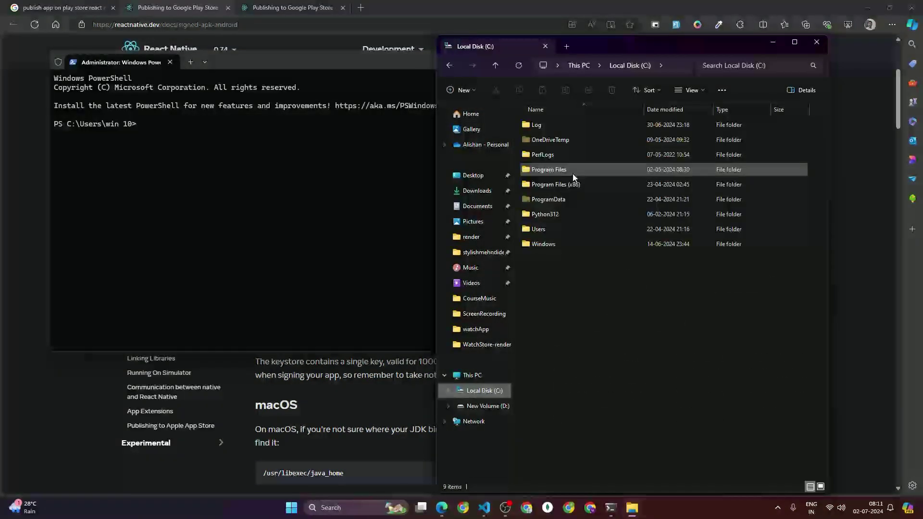
double_click(573, 178)
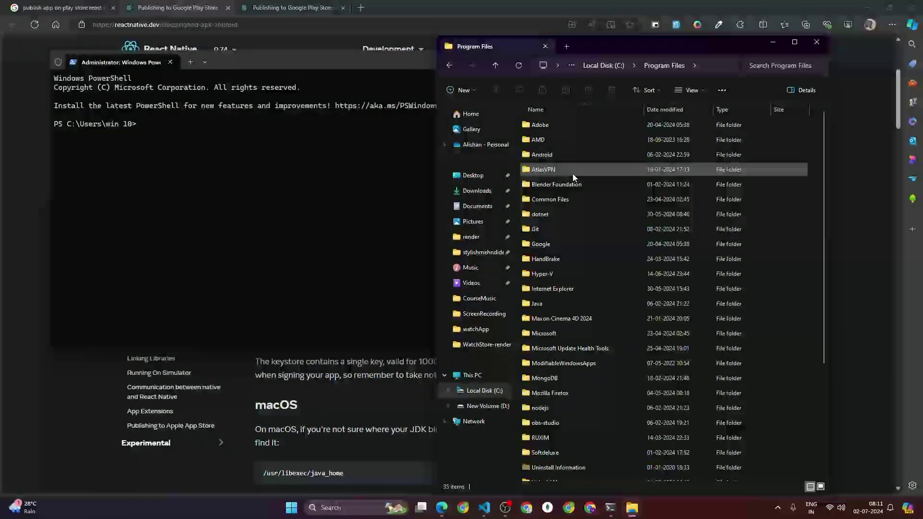
click(545, 304)
double_click(545, 304)
double_click(549, 125)
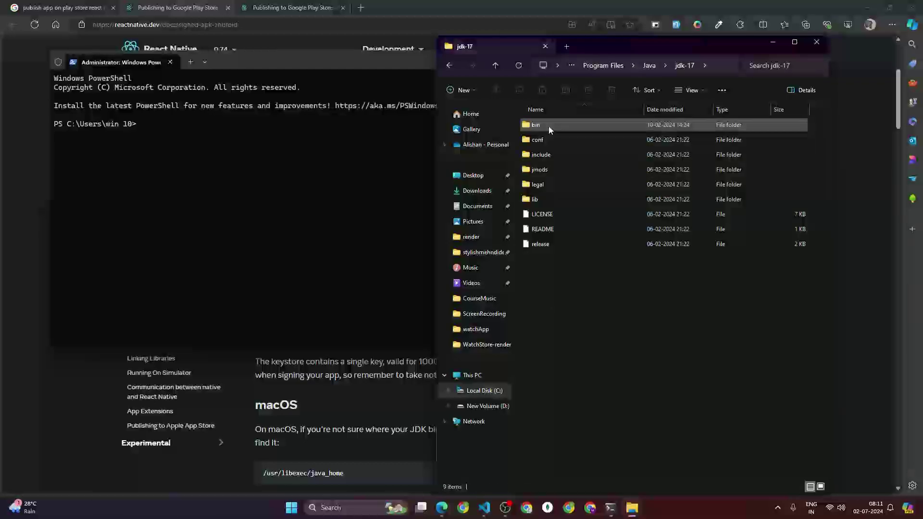
click(549, 126)
double_click(549, 126)
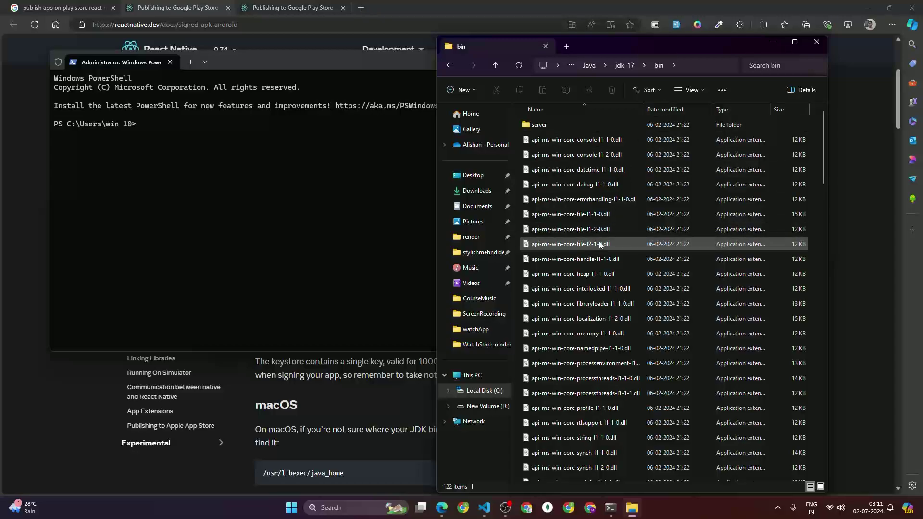
- Enter cmd in the bin folder's address bar to open a command prompt there
click(338, 200)
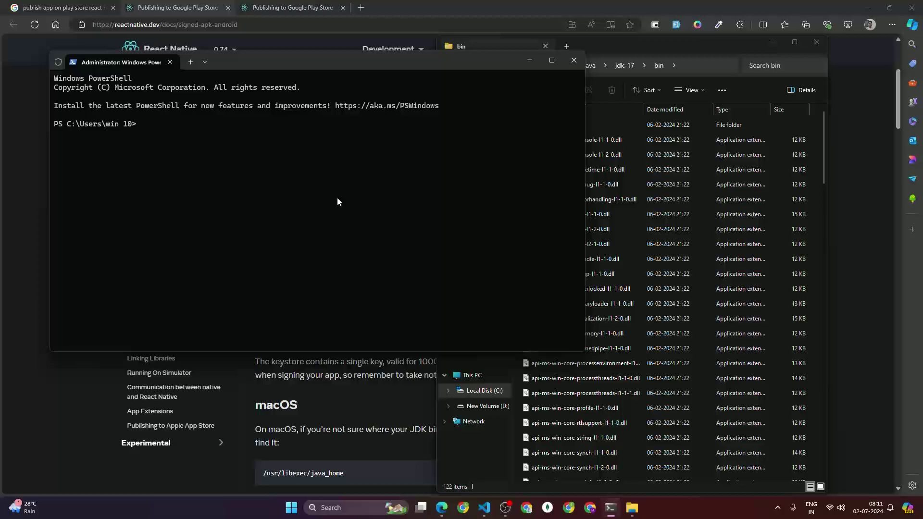
click(691, 68)
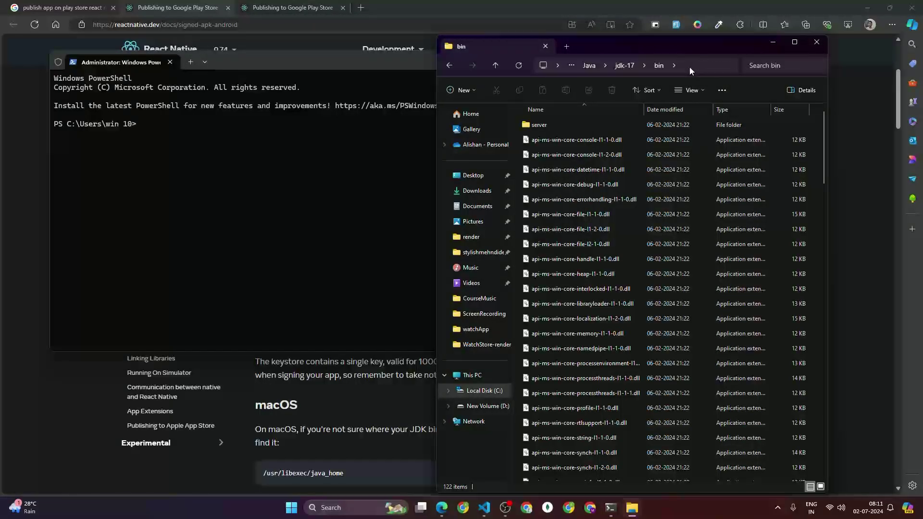
click(689, 68)
text(cmd)
key(Return)
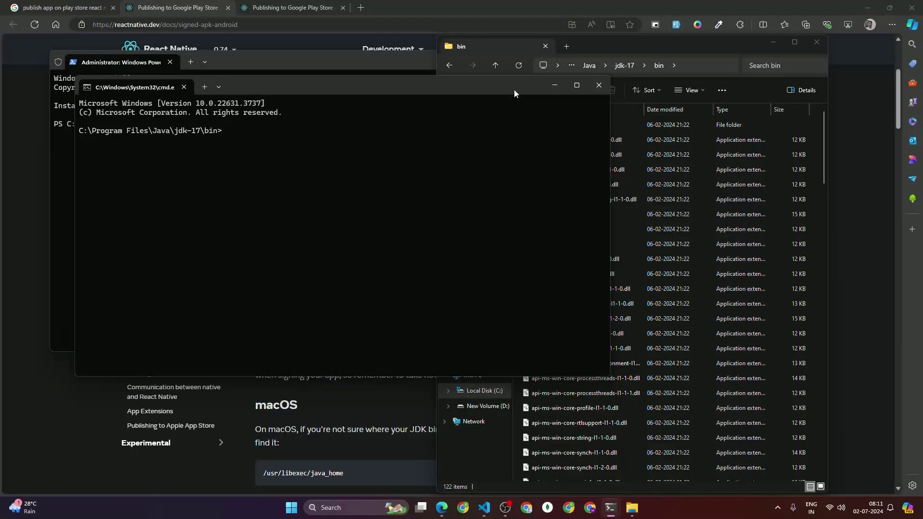
- Close the extra command prompt and run cd.. twice in PowerShell to reach C:\
click(599, 88)
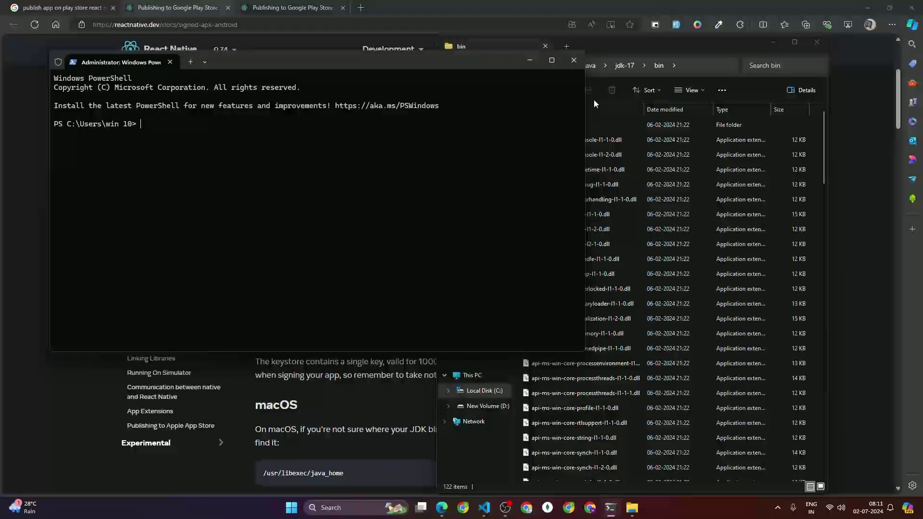
text(cd)
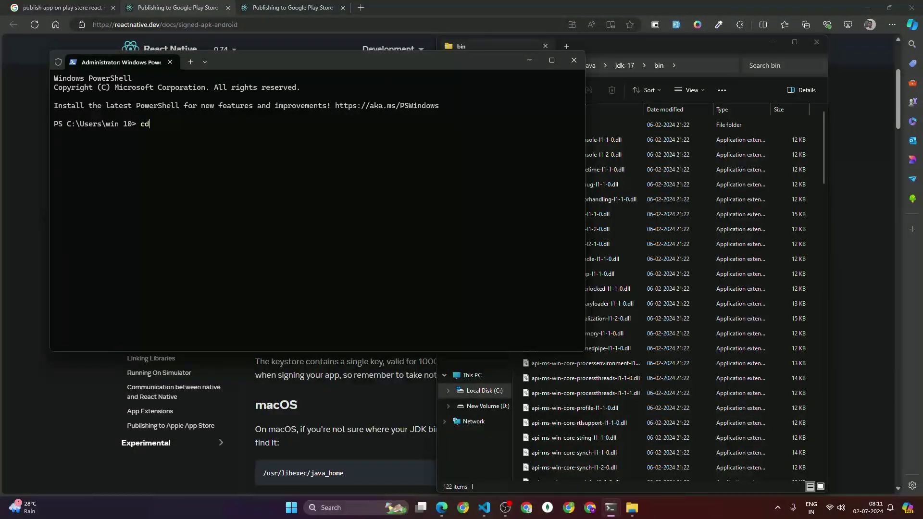
text(..)
key(Return)
text(cd..)
key(Return)
- Change into Program Files\Java\jdk-17\bin using Tab completion
text(cd P)
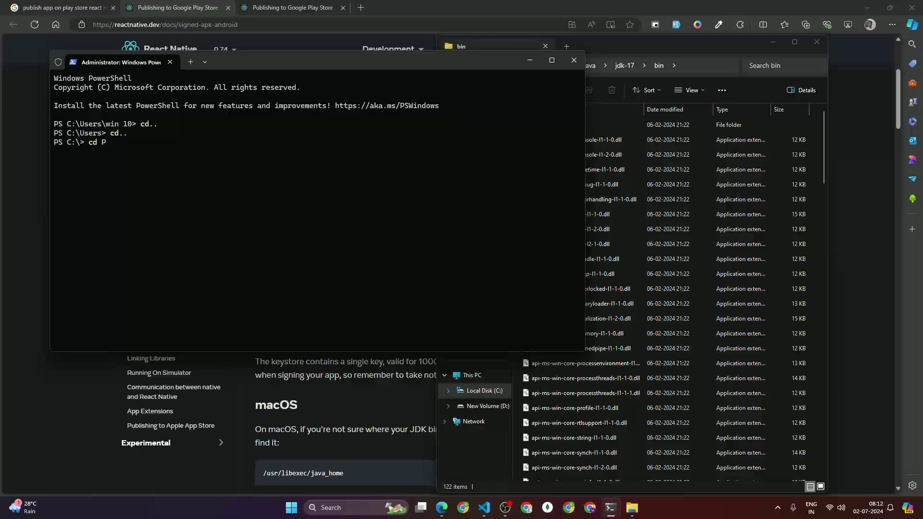
key(Tab)
key(Tab)
key(Return)
text(cd )
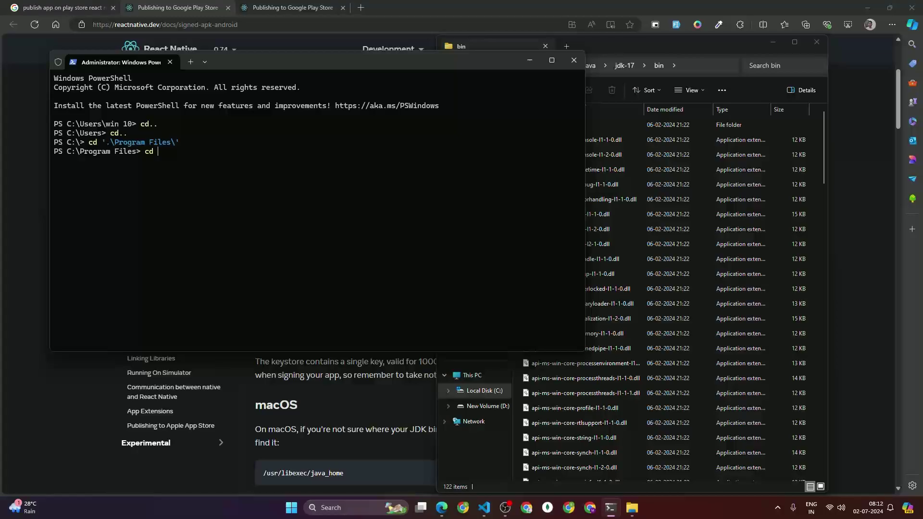
text(j)
key(Tab)
key(Return)
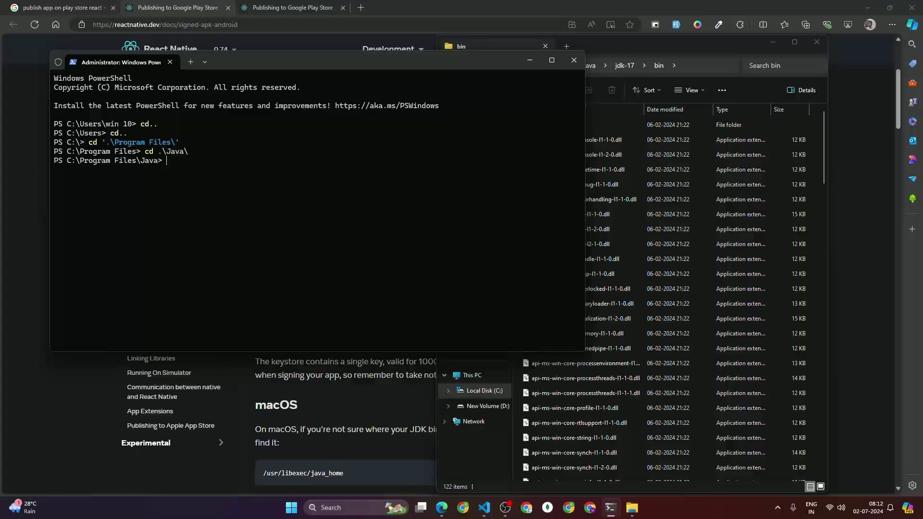
text(cd .\j)
key(Tab)
key(Return)
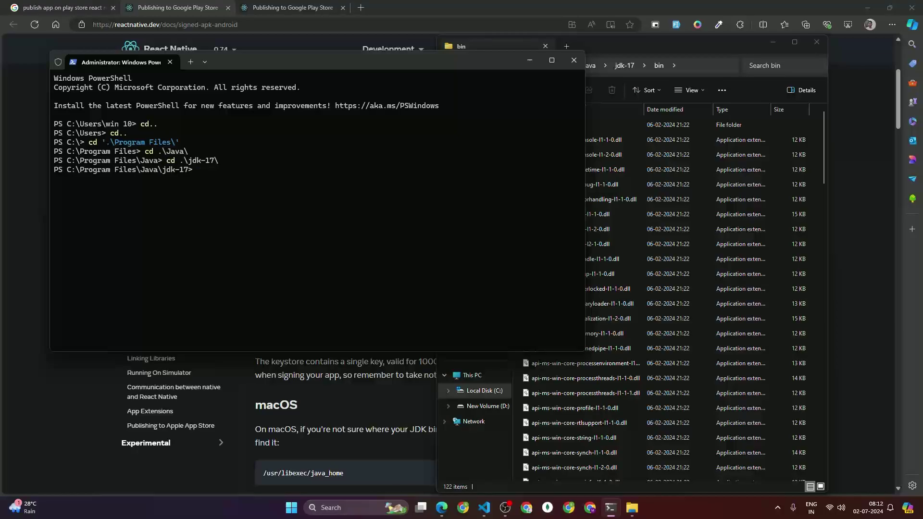
text(cd .\)
text(b)
key(Tab)
key(Return)
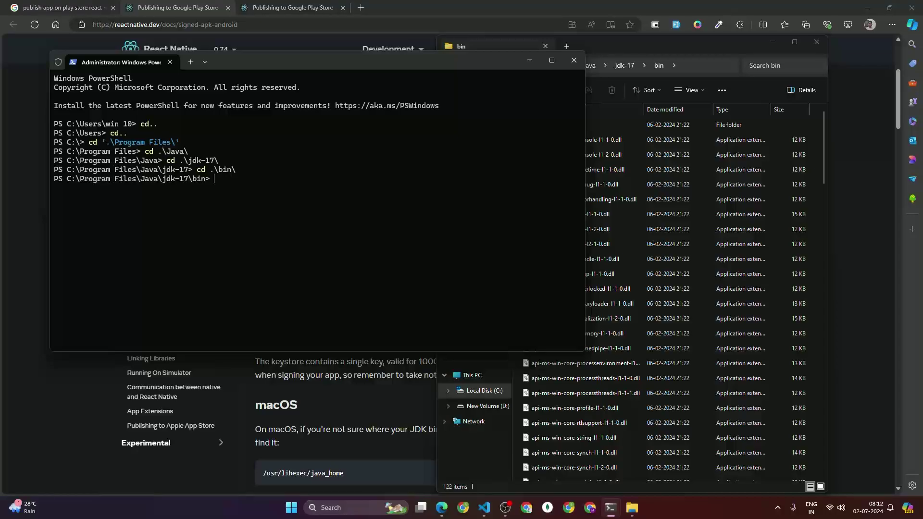
- Enlarge the terminal text with Ctrl+= and remove a stray 6 from the prompt
key(ctrl+equal)
key(ctrl+equal)
text(6)
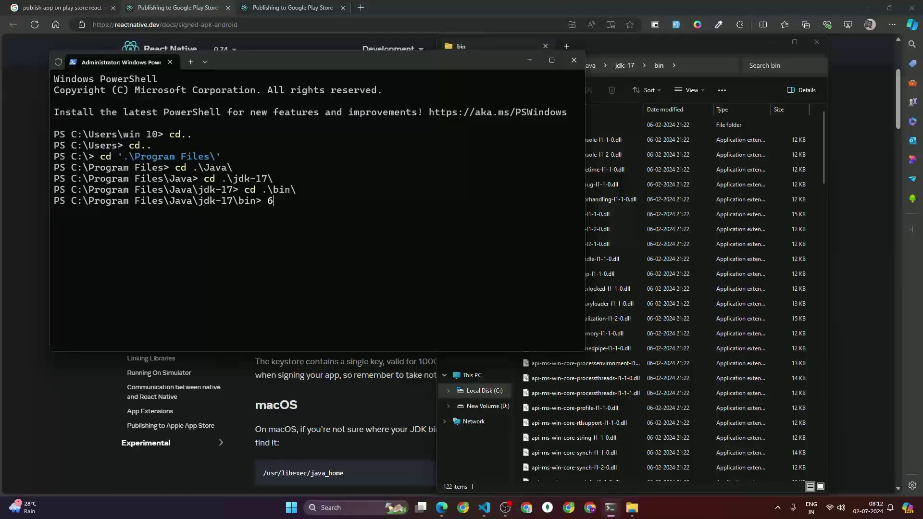
key(BackSpace)
- Switch from PowerShell back to the docs and copy the keytool code block's command again
click(5, 247)
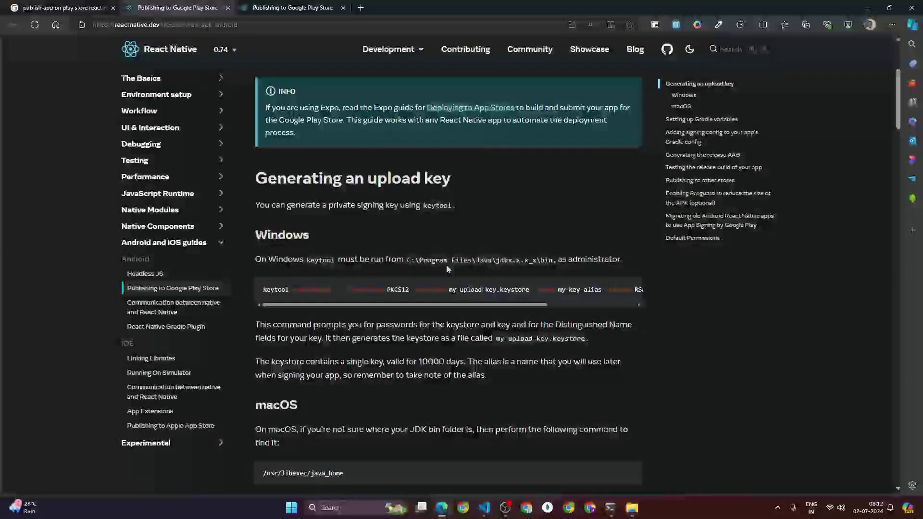
key(alt+Tab)
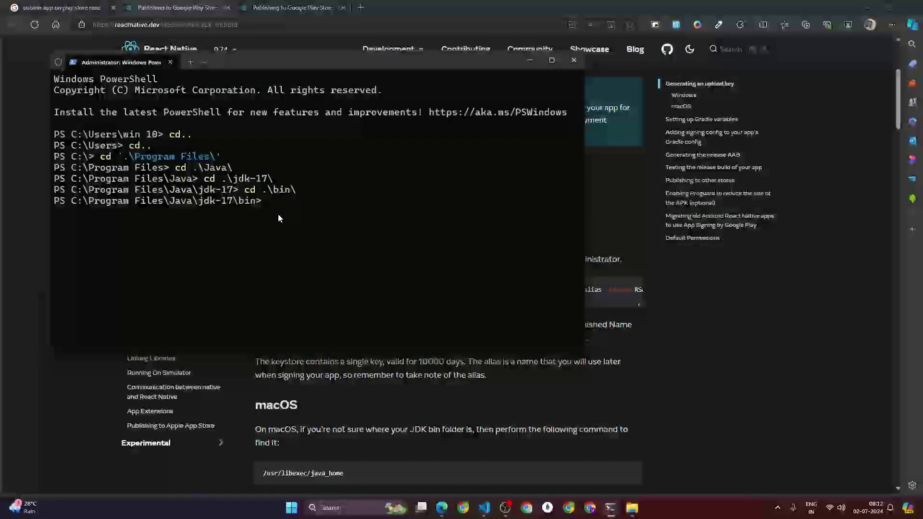
key(alt+Tab)
key(alt+Tab)
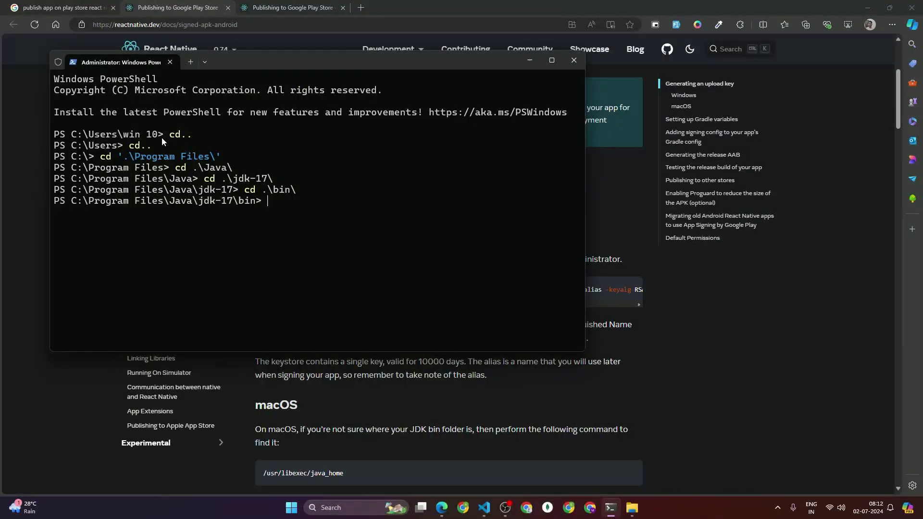
drag(95, 157, 296, 191)
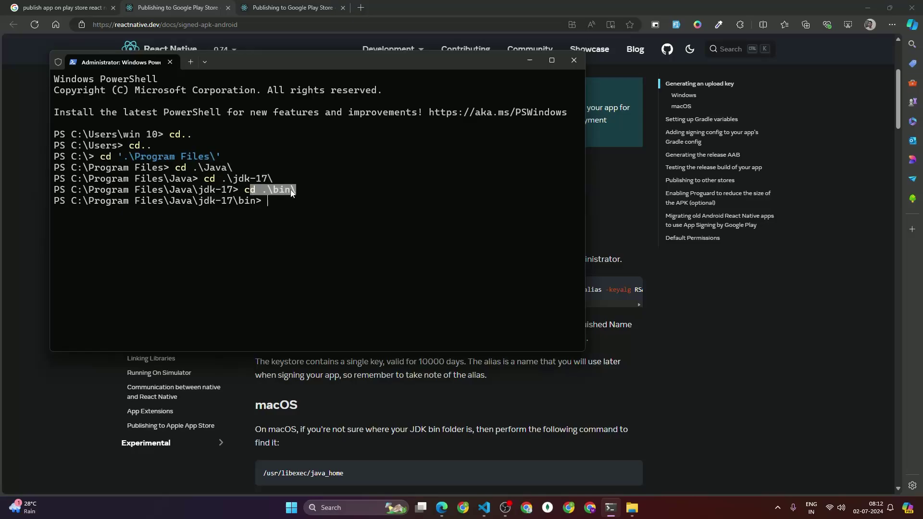
click(273, 210)
key(alt+Tab)
key(alt+Tab)
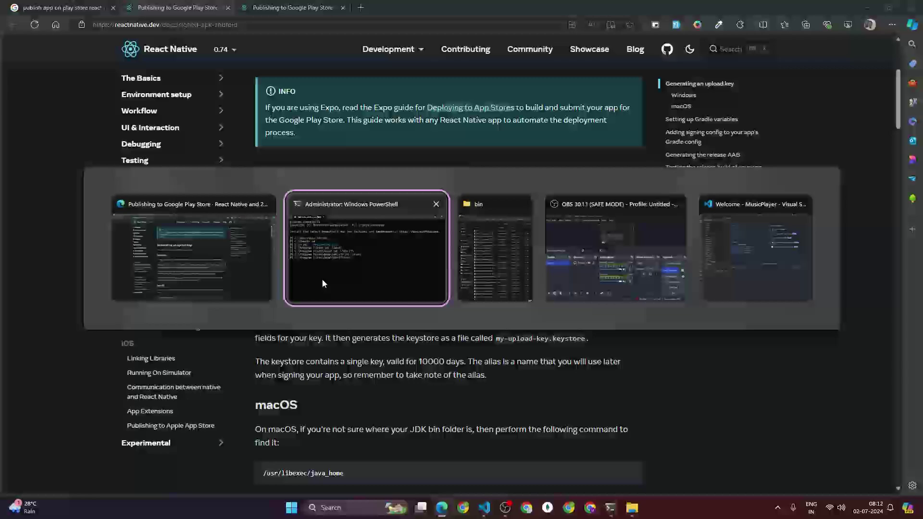
click(620, 297)
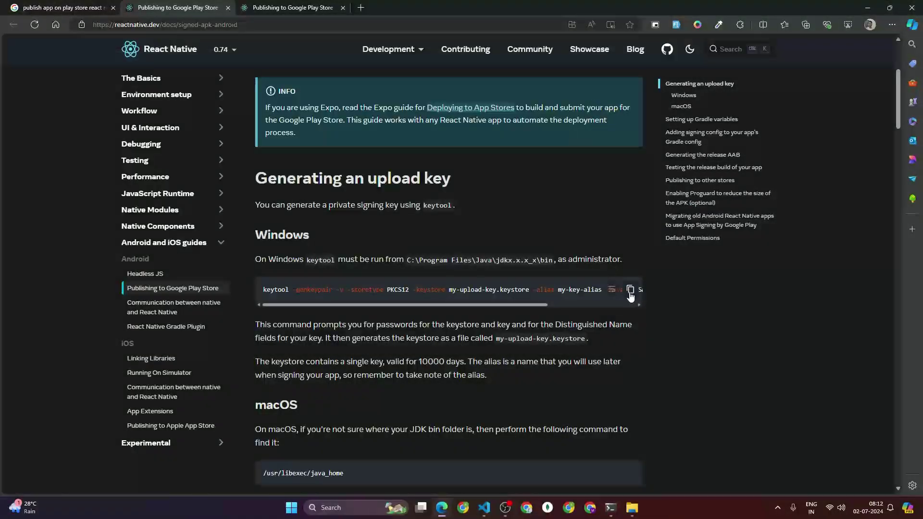
click(630, 290)
- Paste and run keytool -genkeypair for my-upload-key.keystore with alias my-key-alias
key(alt+Tab)
key(ctrl+v)
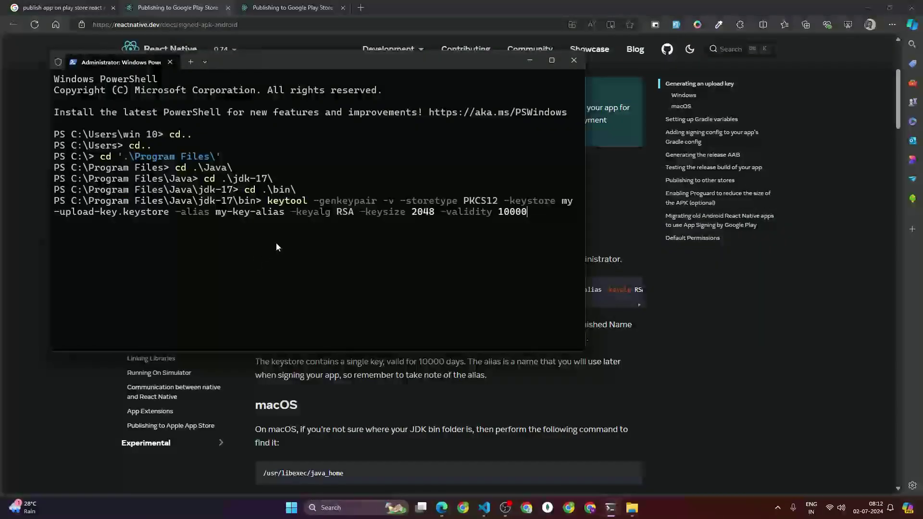
key(Return)
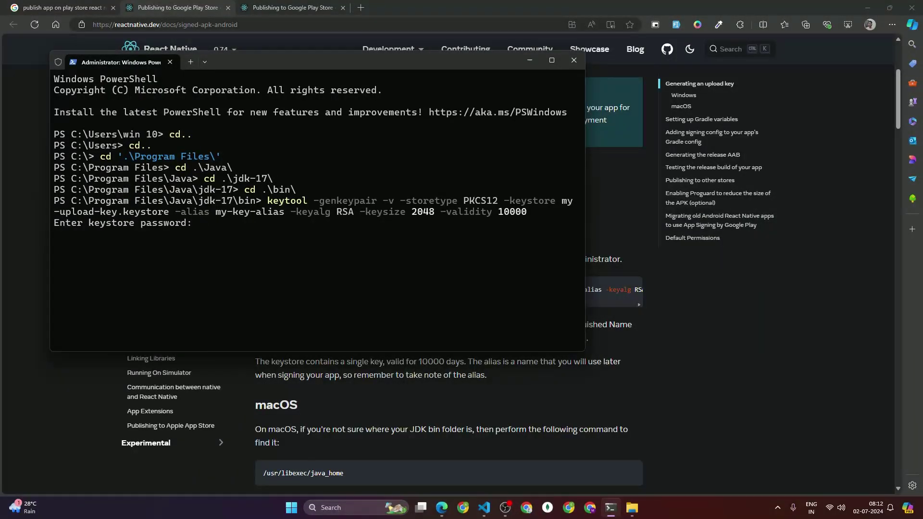
- Check the docs' 10000-day validity note, maximize PowerShell, and submit the keystore password
click(649, 356)
scroll(432, 288, down, 1)
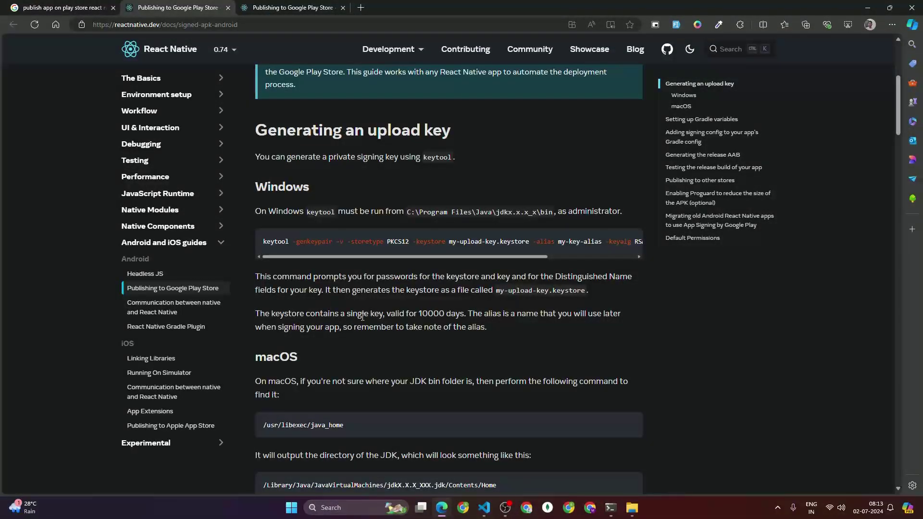
drag(363, 316, 454, 316)
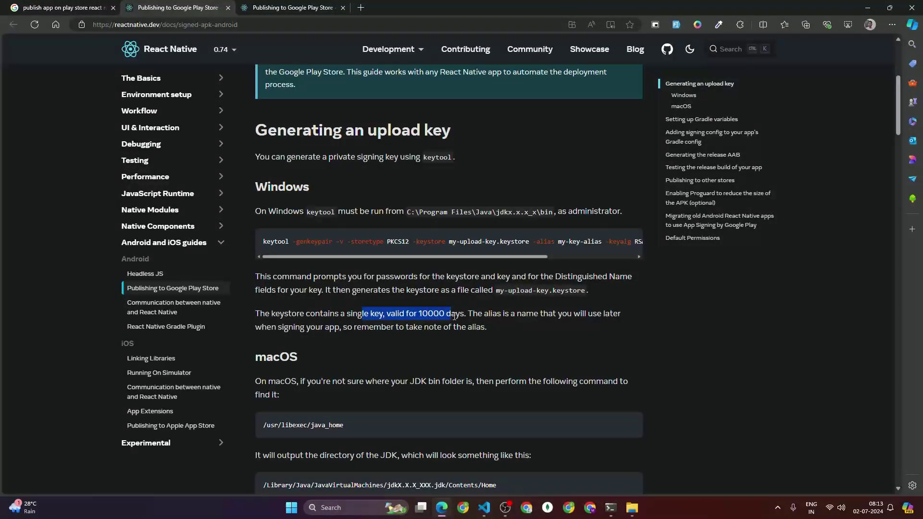
key(alt+Tab)
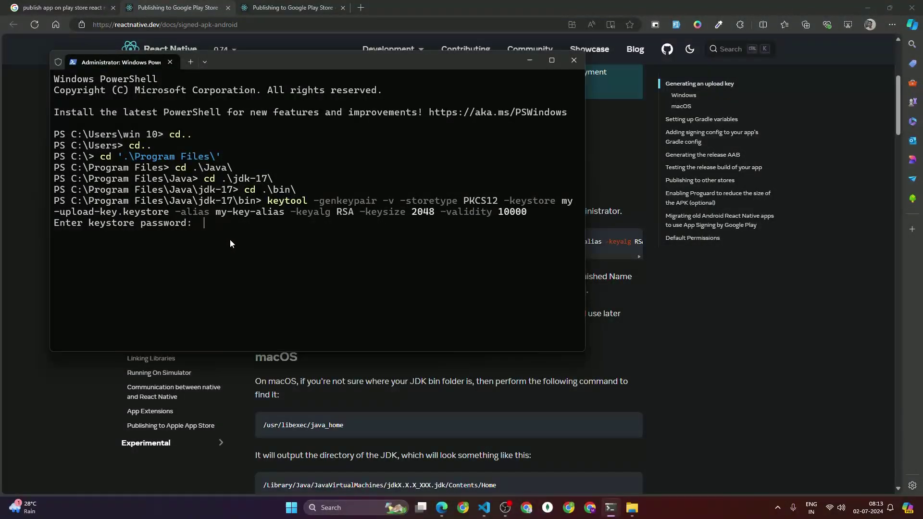
click(552, 60)
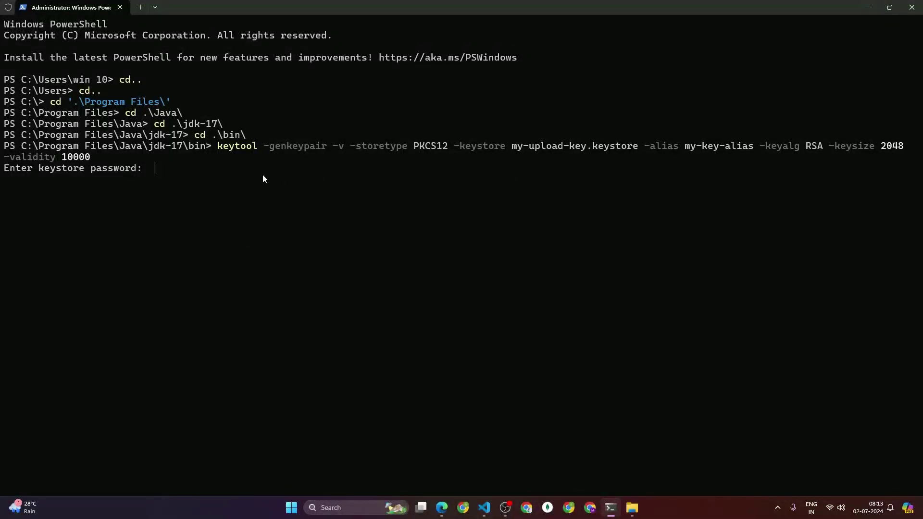
scroll(263, 174, up, 3)
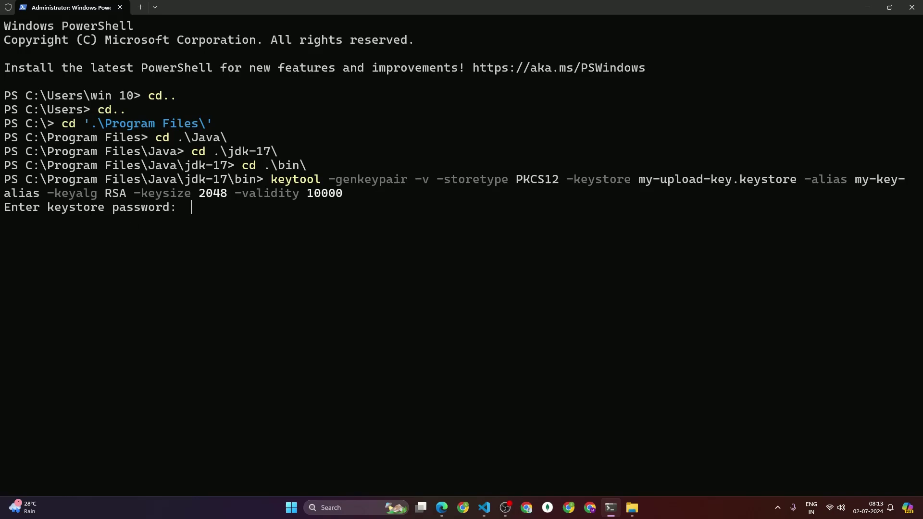
key(Return)
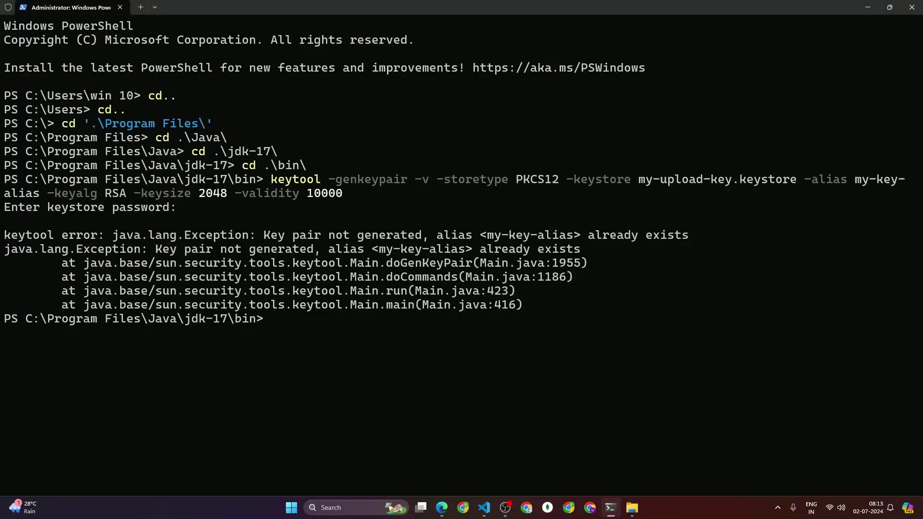
- Delete my-upload-key.keystore from the jdk-17\bin folder, then return to PowerShell
click(631, 509)
scroll(573, 340, down, 5)
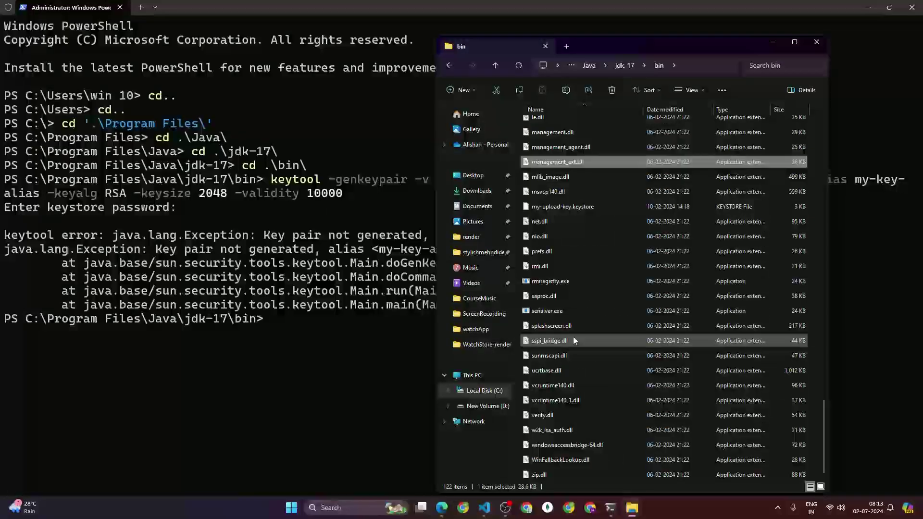
key(Down)
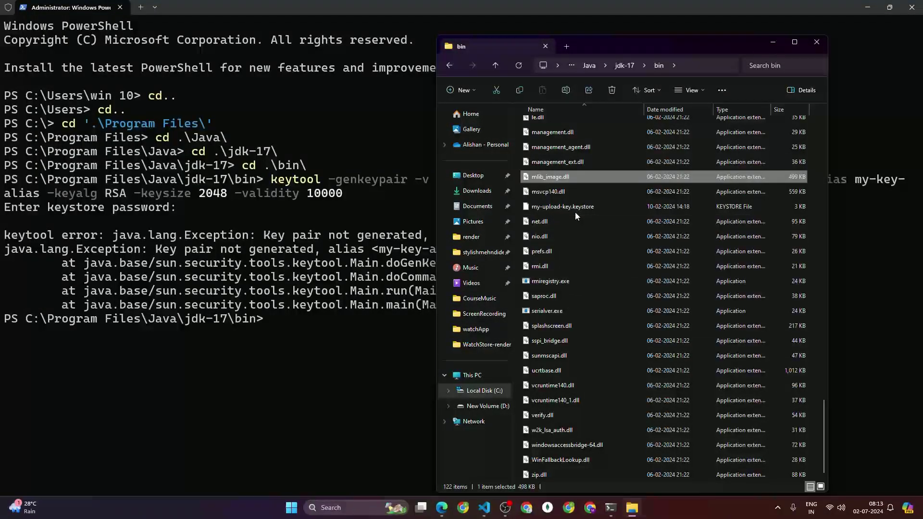
click(578, 209)
key(Delete)
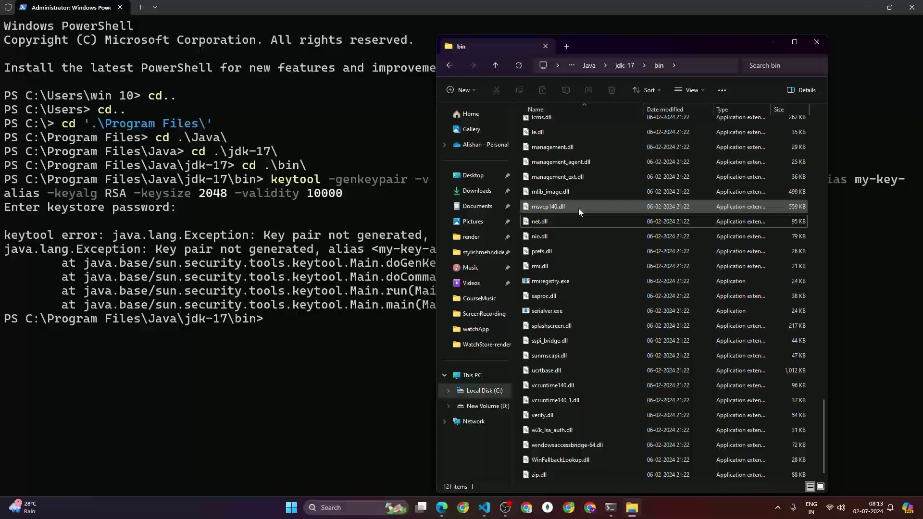
click(321, 375)
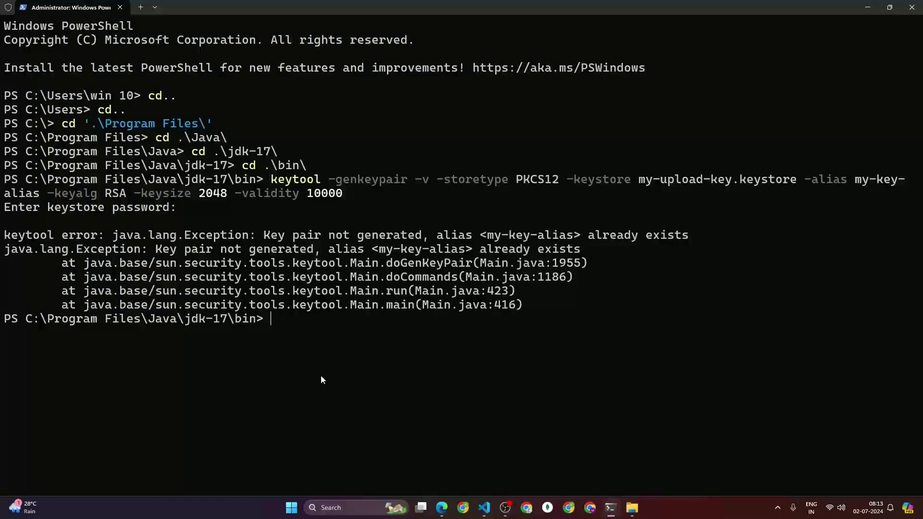
- Cancel the recalled command, review the 'already exists' error, and clear stray input at the prompt
key(Up)
key(ctrl+c)
text(cl)
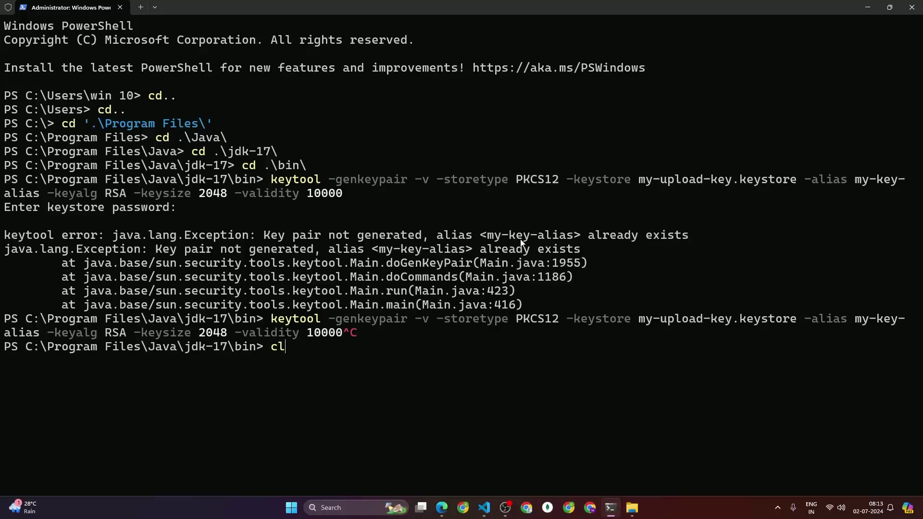
drag(589, 235, 697, 236)
key(ctrl+c)
key(BackSpace)
key(BackSpace)
- Rerun the keytool command from history and enter and confirm a new keystore password
key(Up)
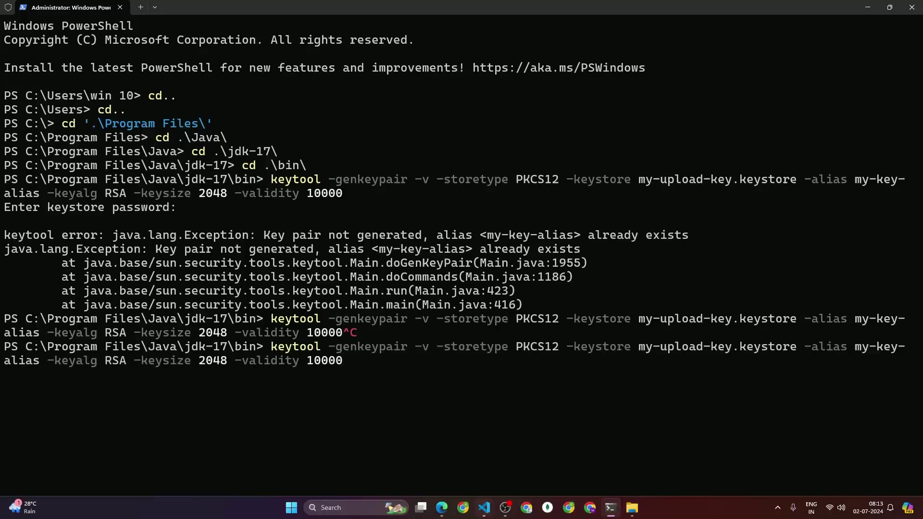
key(Return)
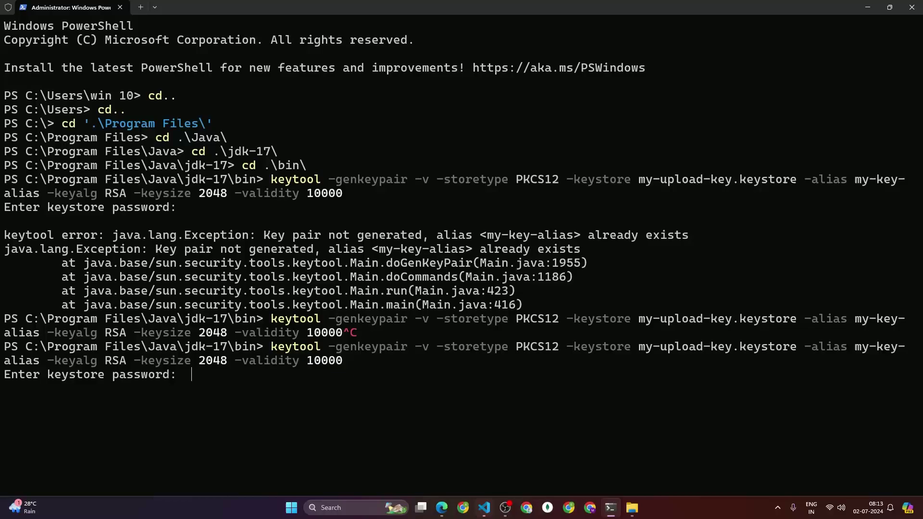
key(Return)
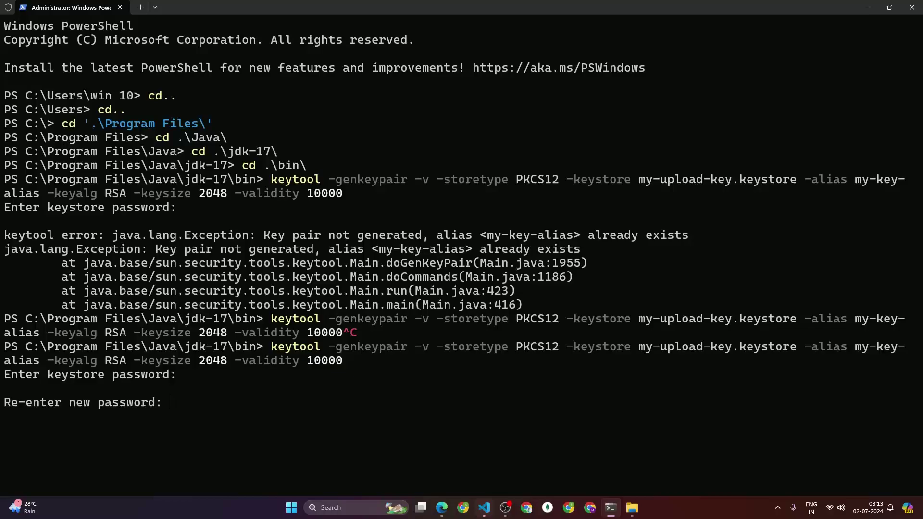
key(Return)
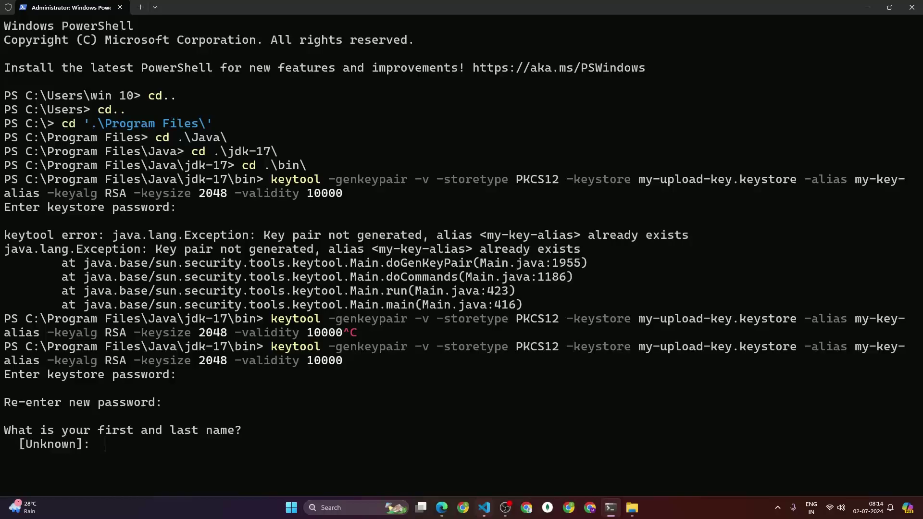
- Accept Unknown for name, unit, organization, city and state, then type yes to generate the keystore
key(Return)
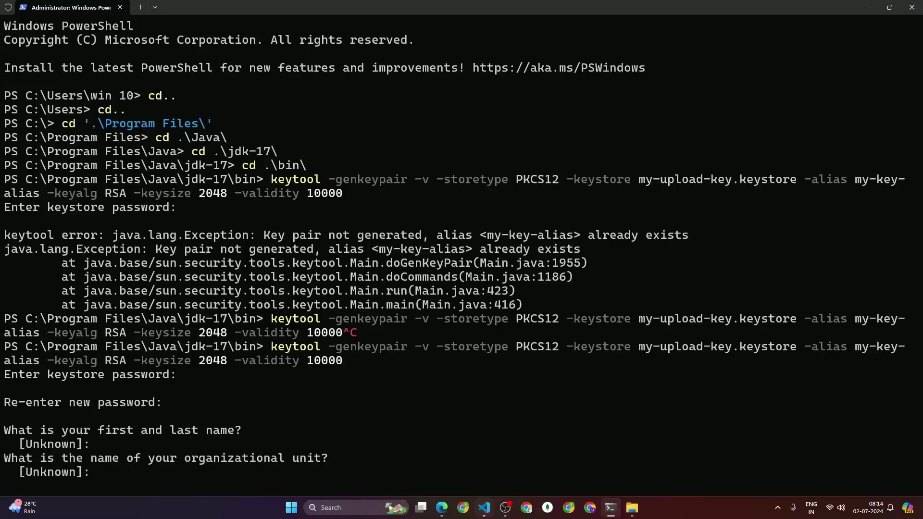
key(Return)
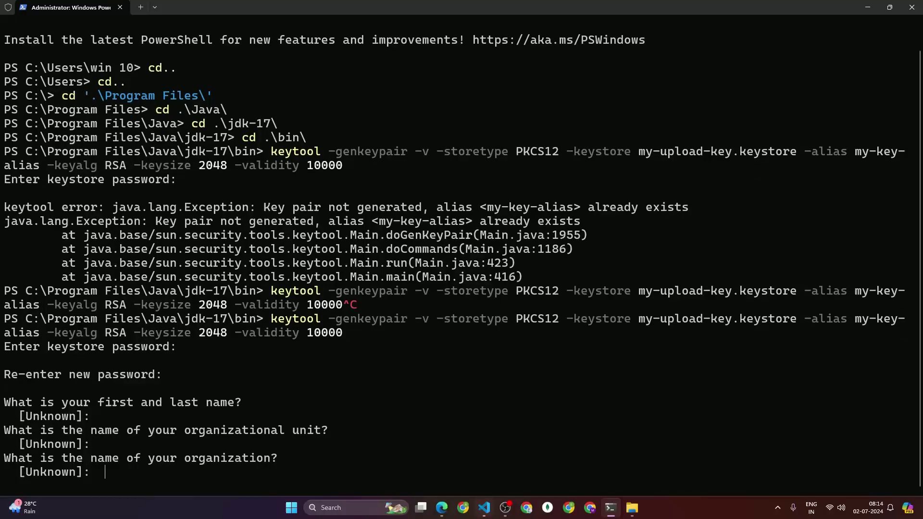
key(Return)
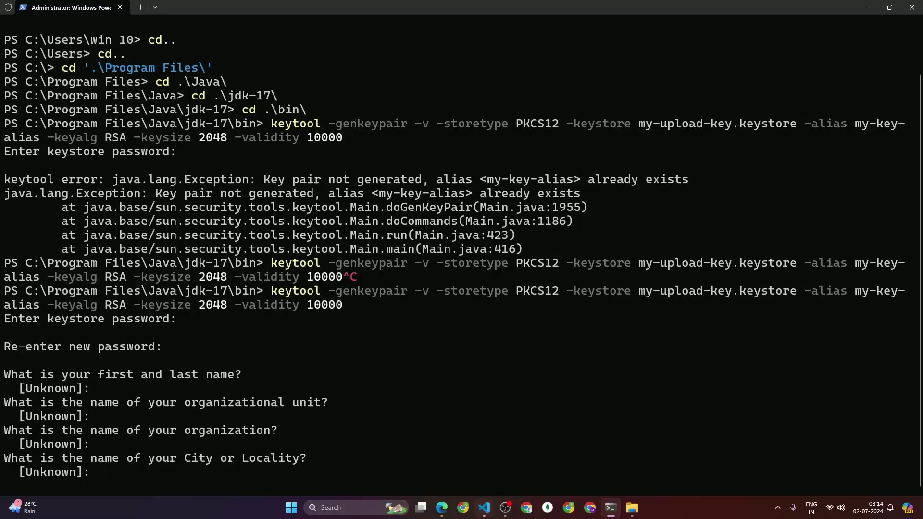
key(Return)
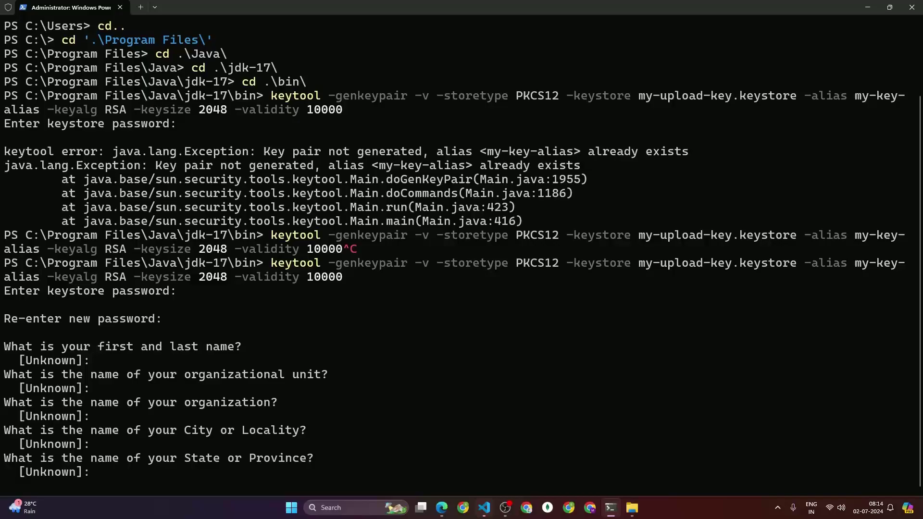
key(Return)
key(Return)
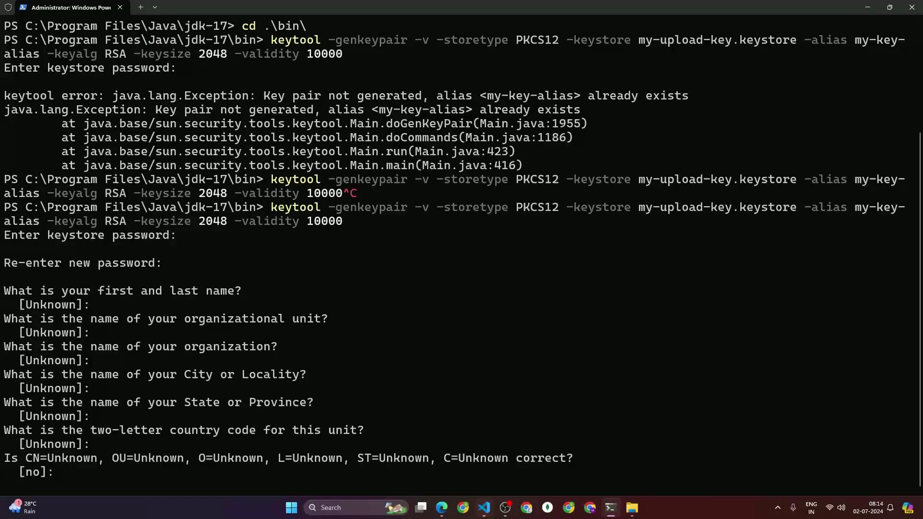
text(yes)
key(Return)
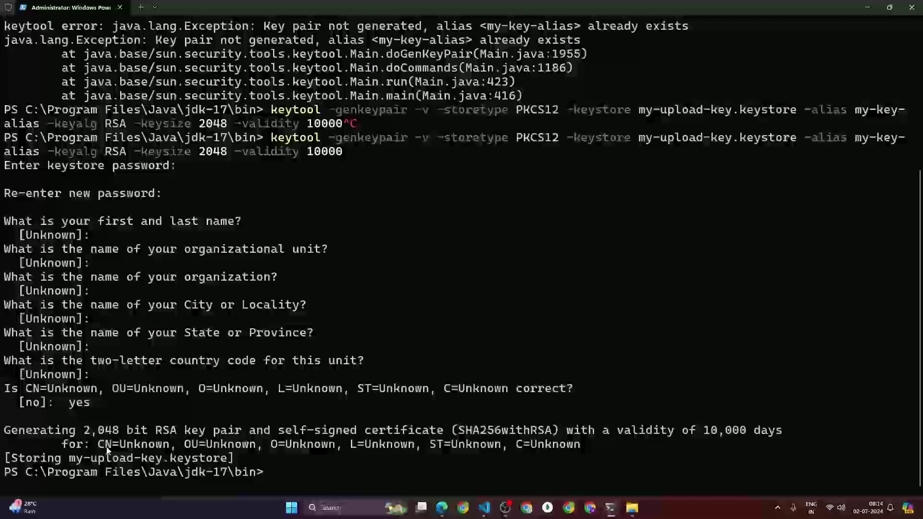
scroll(160, 270, up, 5)
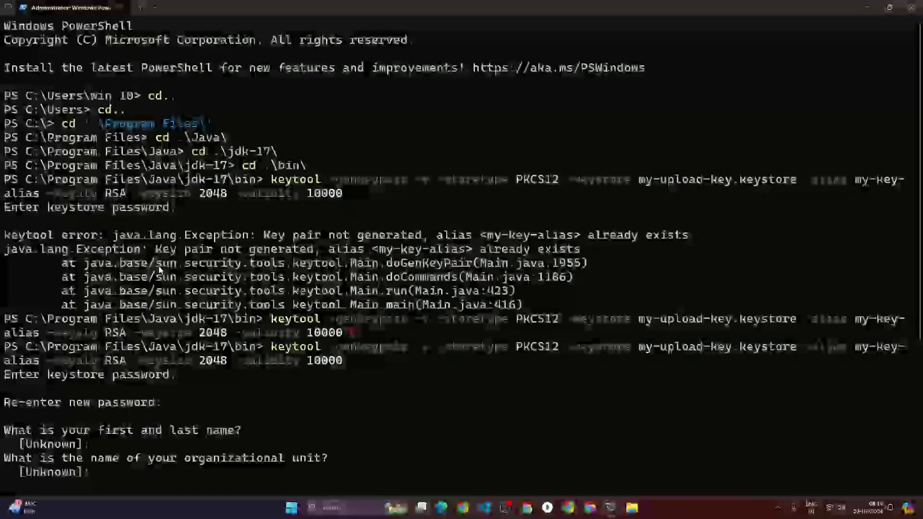
scroll(446, 338, down, 1)
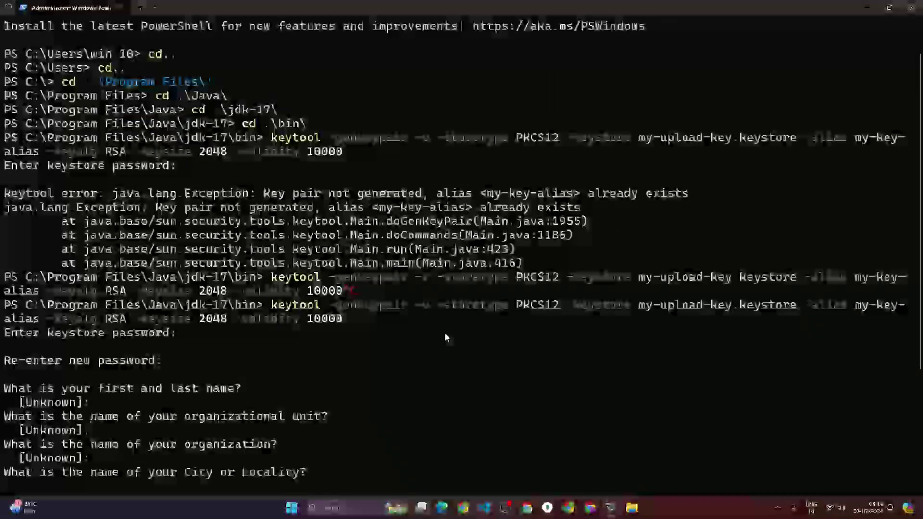
scroll(446, 338, down, 4)
- Return to the jdk-17\bin Explorer window and select my-upload-key.keystore to view its details
key(alt+Tab)
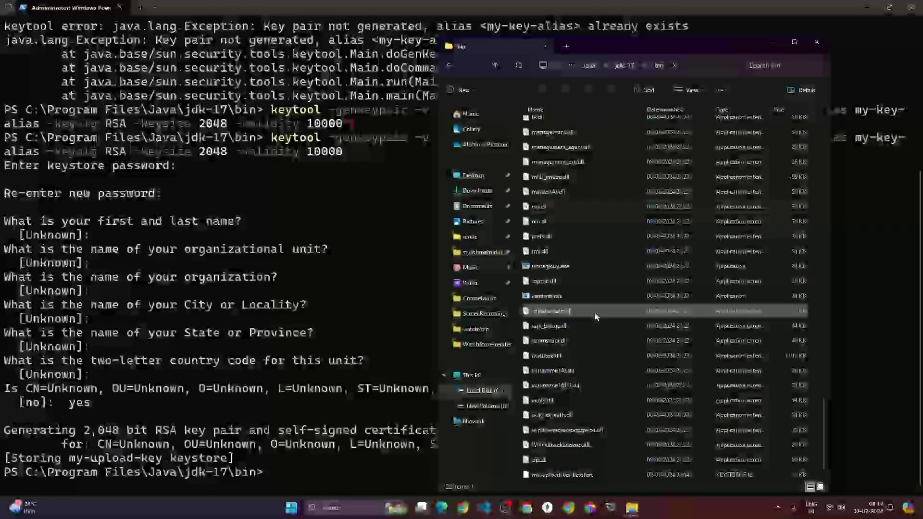
scroll(617, 120, up, 20)
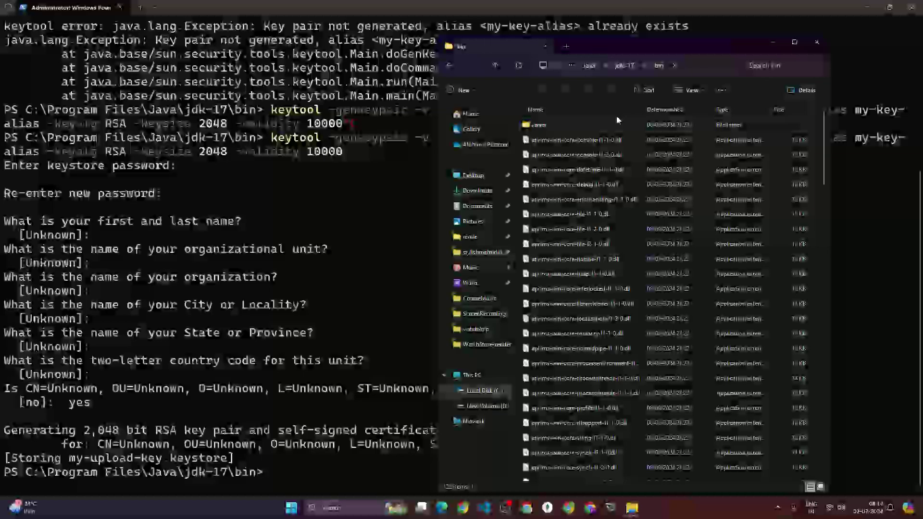
scroll(617, 144, down, 20)
click(601, 147)
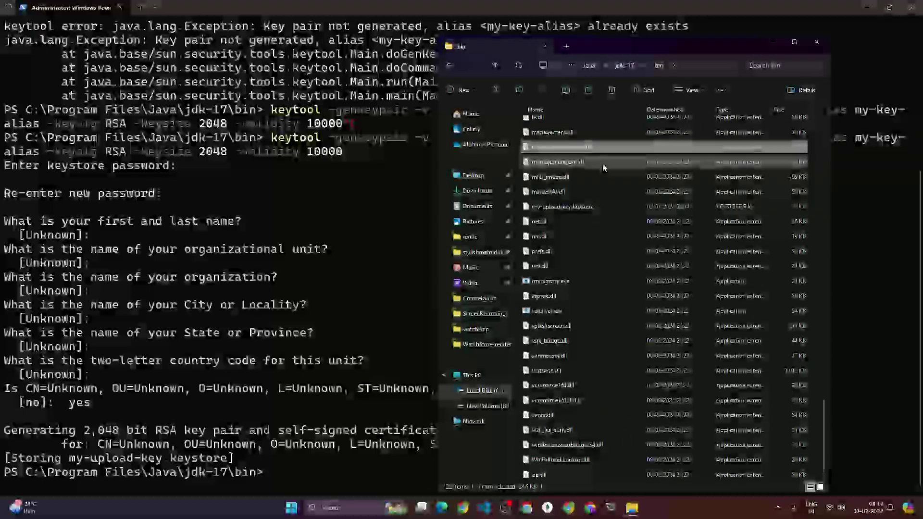
key(Down)
key(Down)
key(Down)
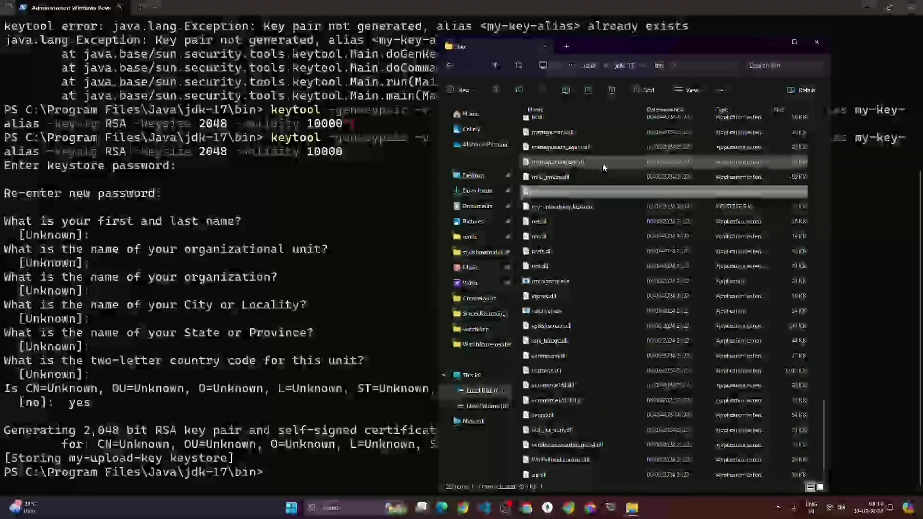
key(Down)
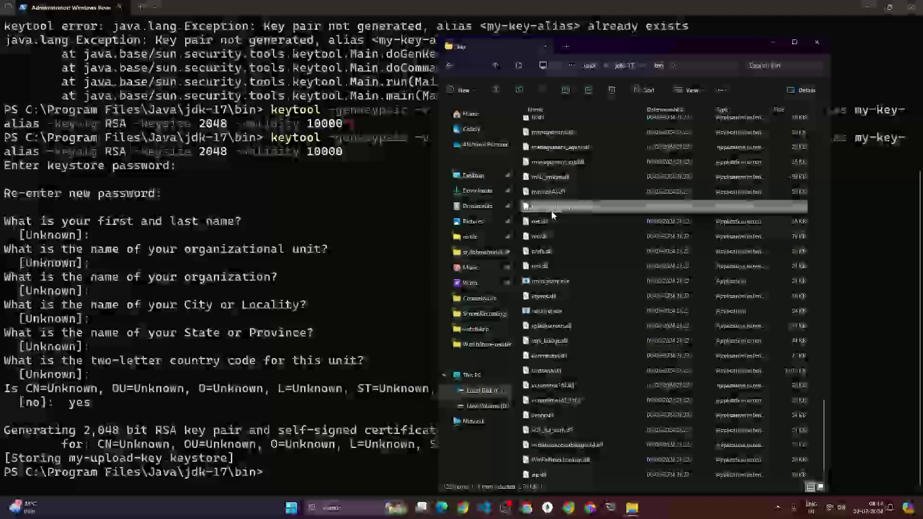
mouse_move(560, 210)
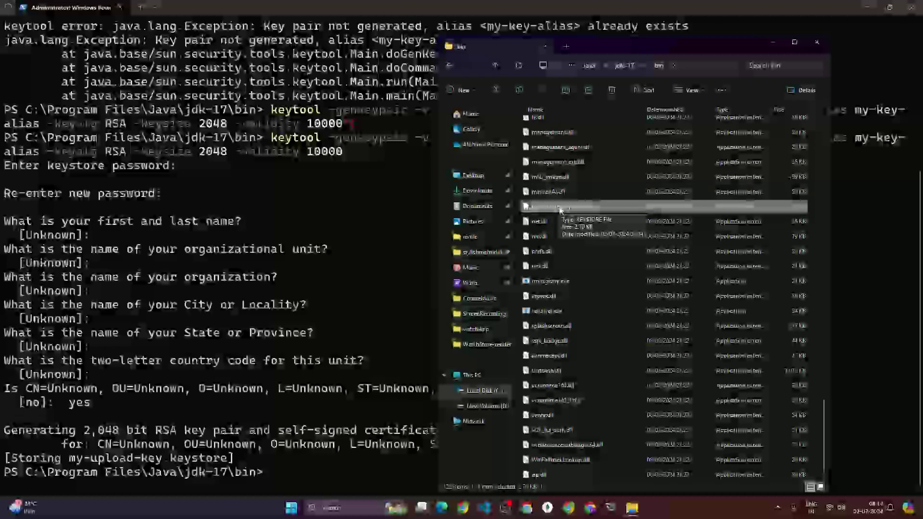
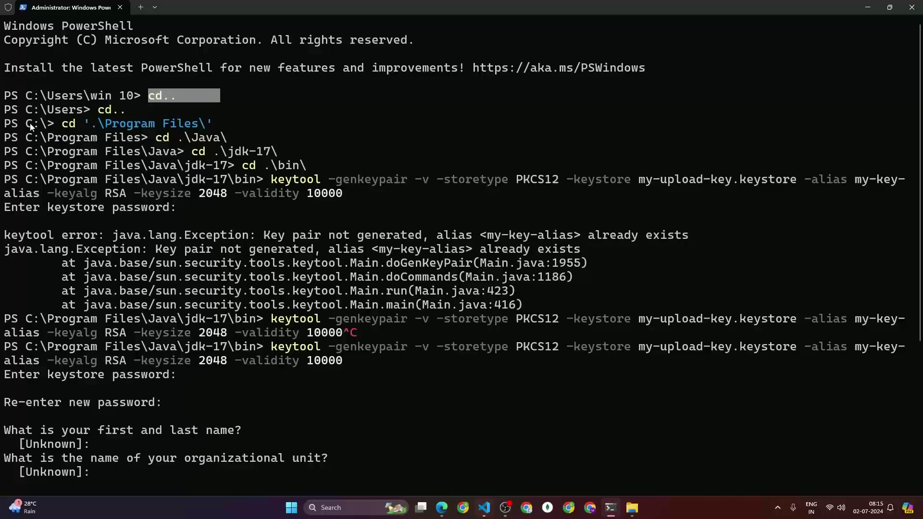
- Review the earlier commands that entered C:\Program Files\Java\jdk-17\bin and ran keytool
drag(54, 123, 2, 125)
click(77, 124)
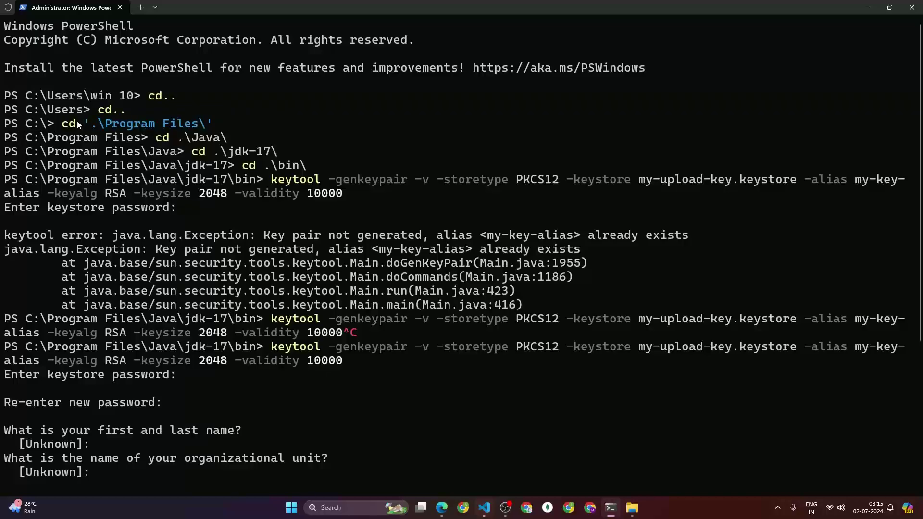
drag(64, 126, 226, 126)
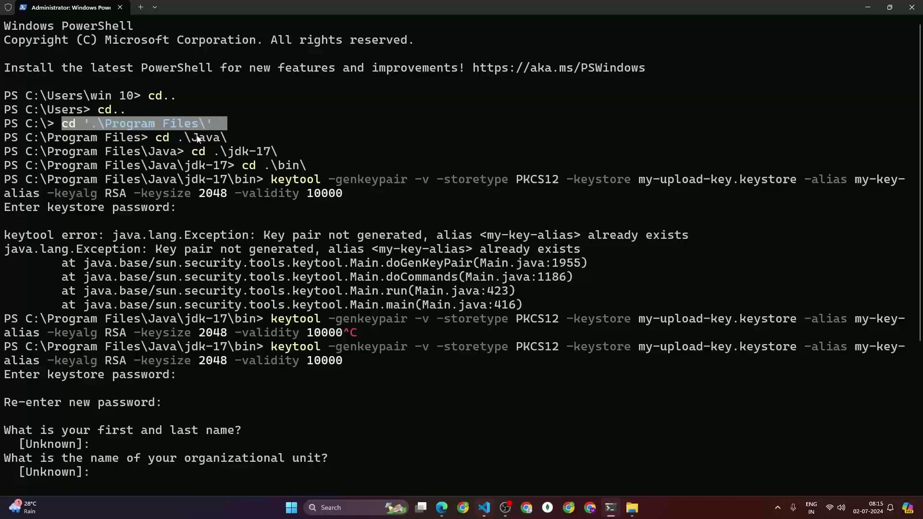
click(163, 140)
drag(163, 140, 236, 140)
drag(193, 153, 277, 152)
drag(242, 165, 327, 171)
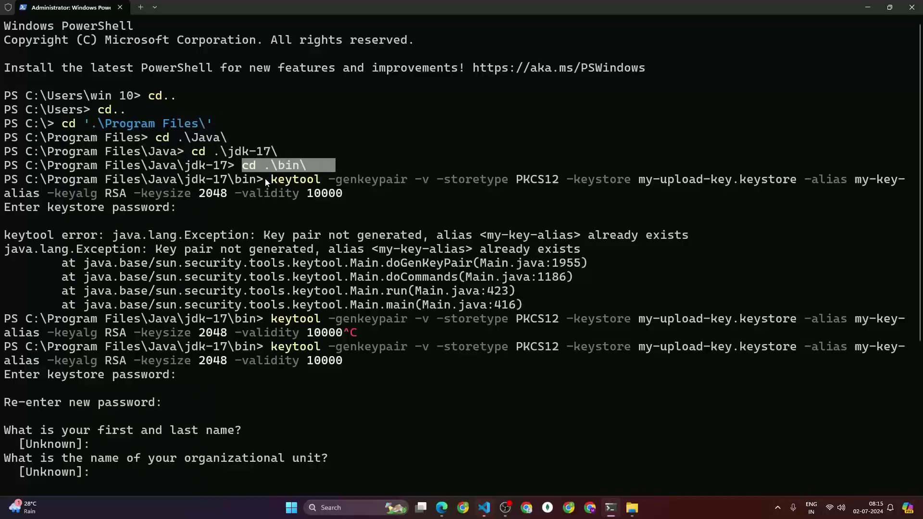
drag(265, 179, 359, 198)
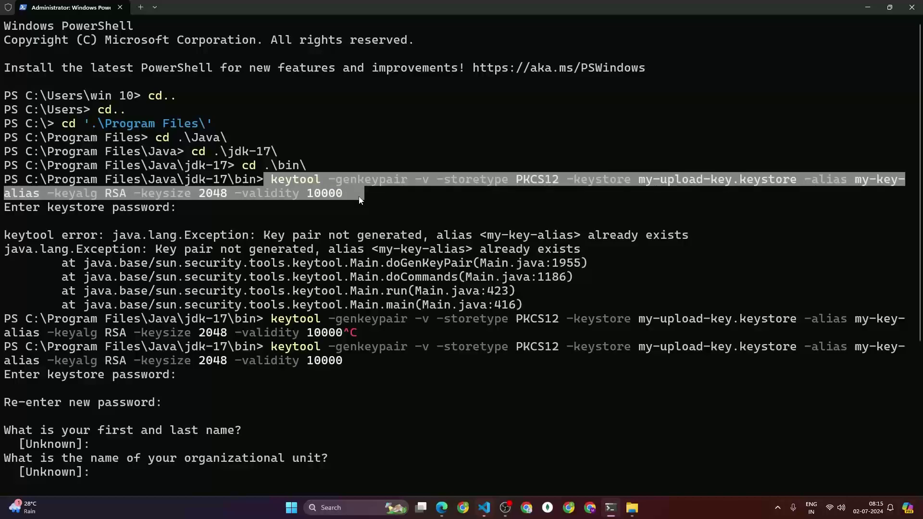
click(322, 212)
- Finish the keytool prompts until my-upload-key.keystore is stored, then view it in jdk-17\bin
drag(271, 235, 591, 246)
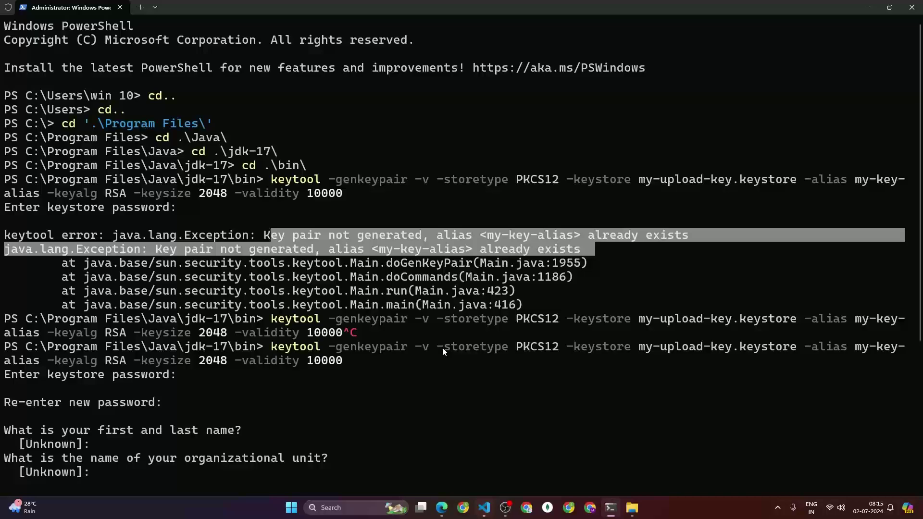
key(Return)
key(Return)
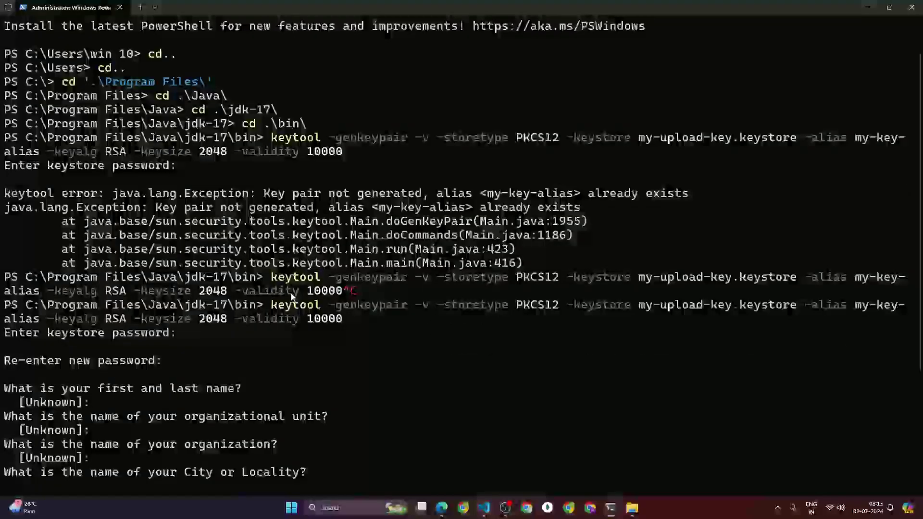
drag(272, 305, 358, 334)
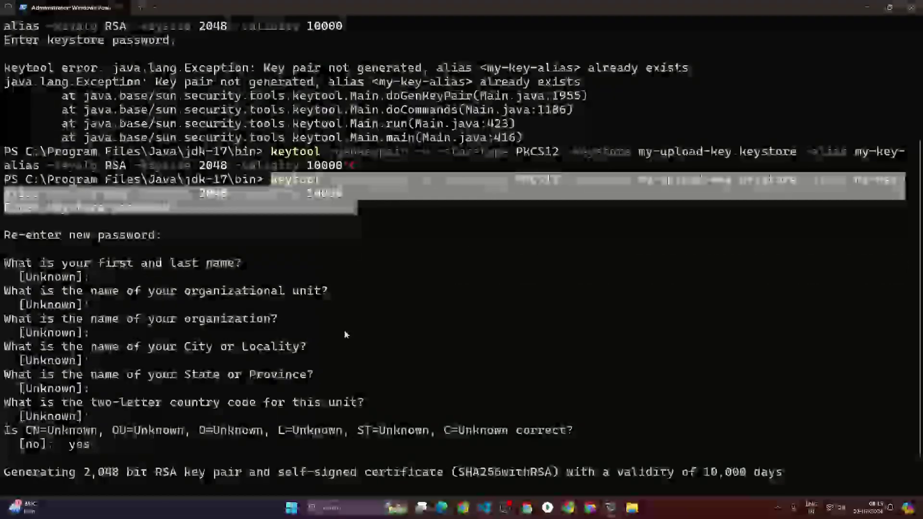
click(345, 334)
drag(44, 209, 170, 214)
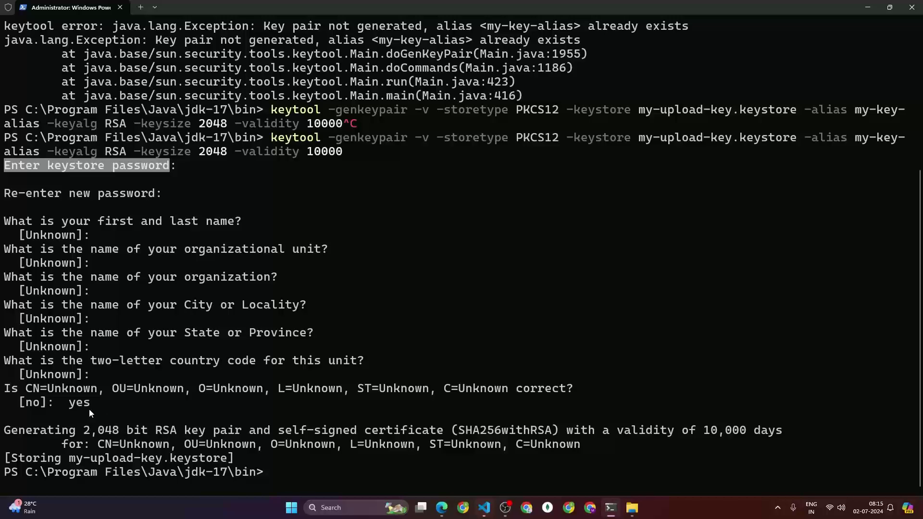
drag(25, 458, 221, 462)
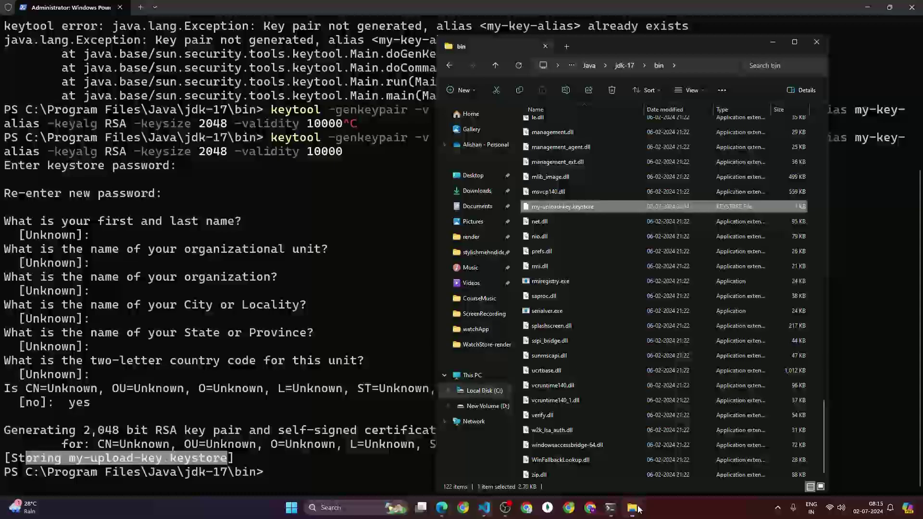
click(632, 508)
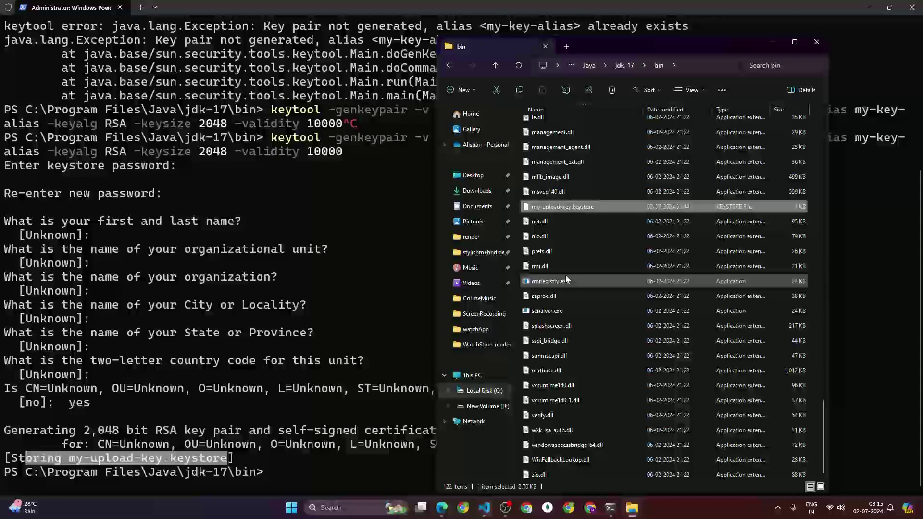
- Close PowerShell, launch cmd from the jdk-17 bin folder's address bar, then close it again
click(343, 207)
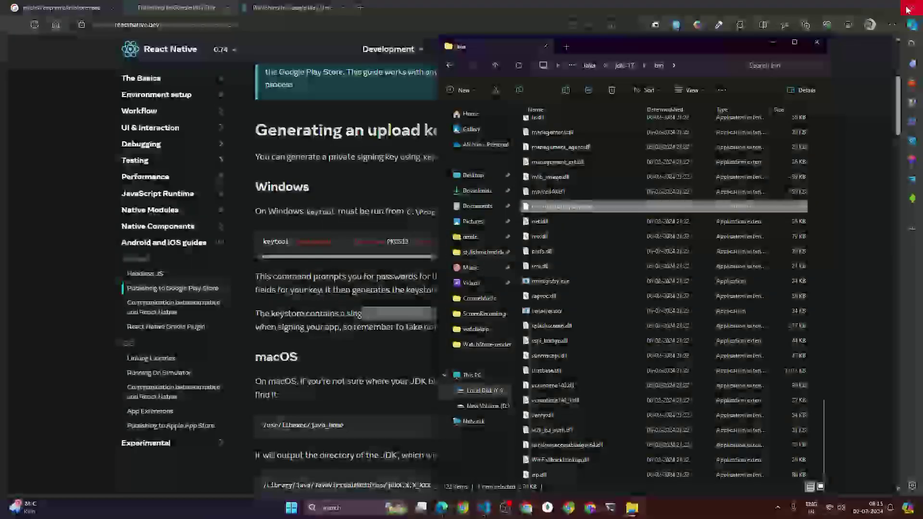
click(911, 7)
click(689, 60)
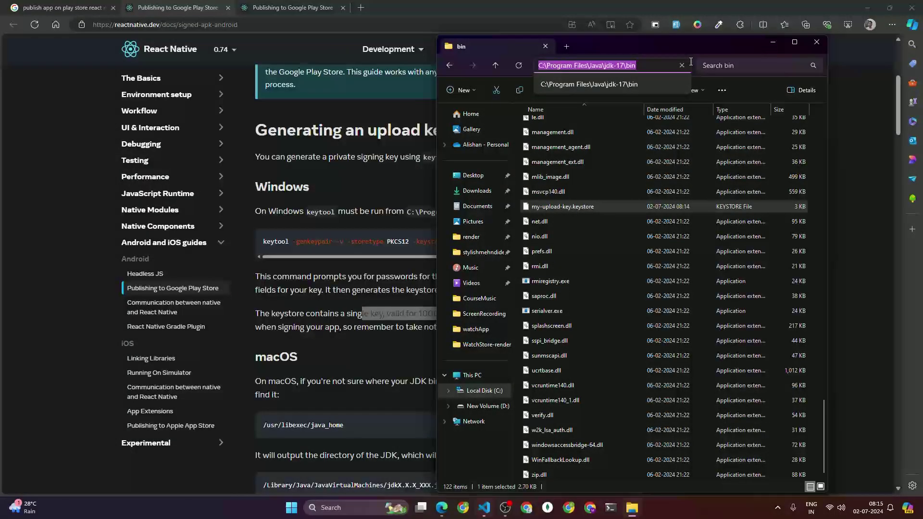
text(cmd)
key(Return)
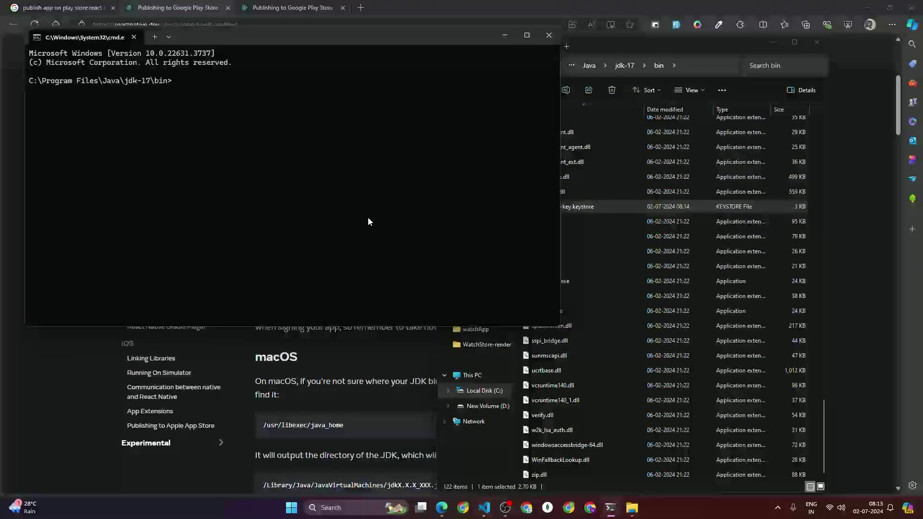
click(357, 348)
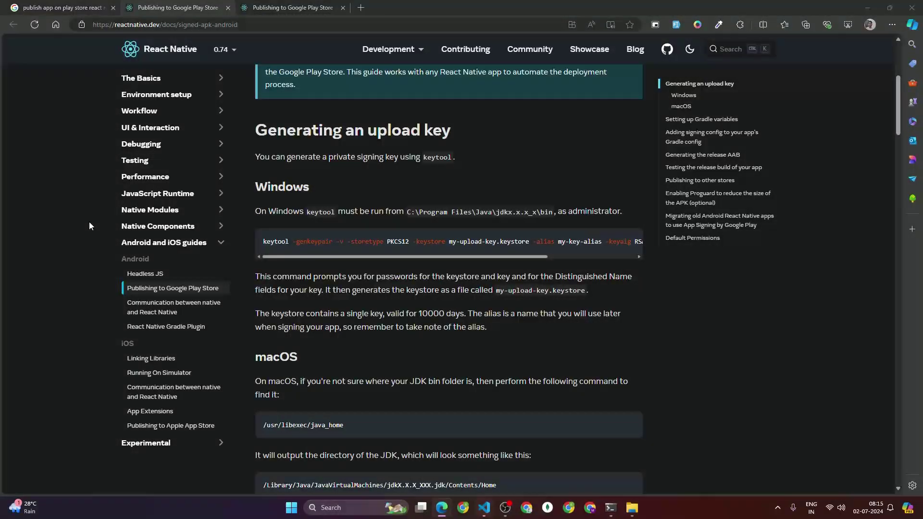
key(alt+Tab)
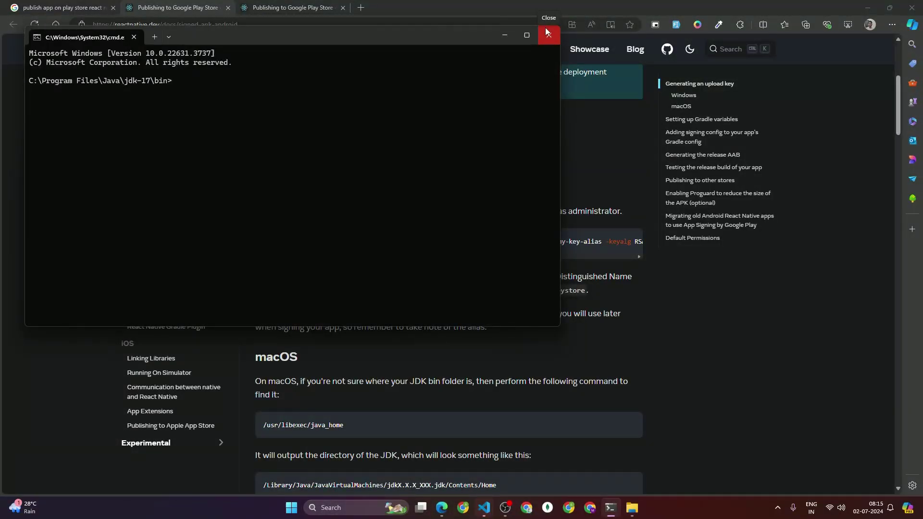
click(546, 31)
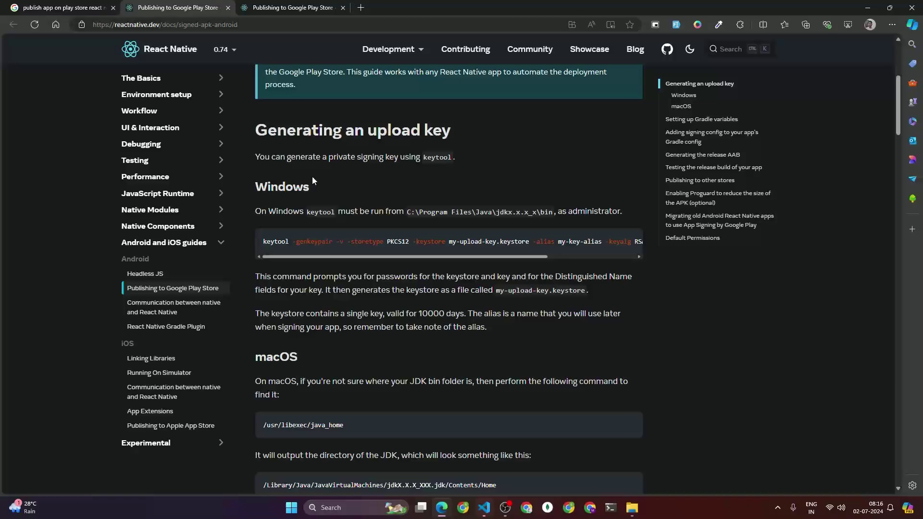
- Scroll the React Native guide to the 'Setting up Gradle variables' heading
scroll(331, 245, down, 3)
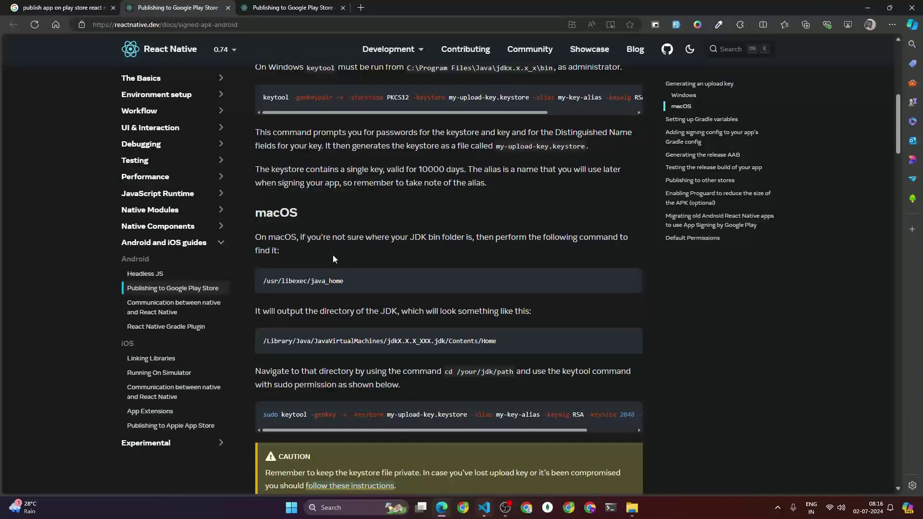
scroll(333, 259, down, 6)
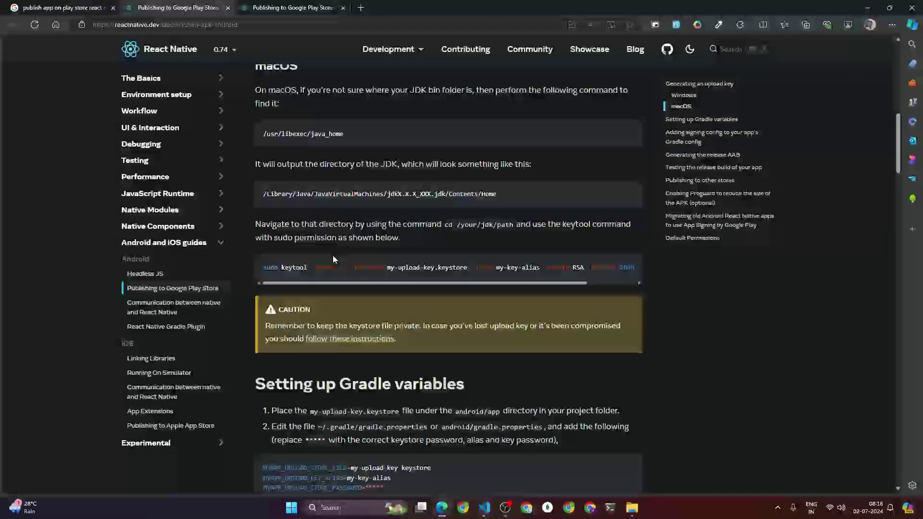
drag(289, 243, 394, 237)
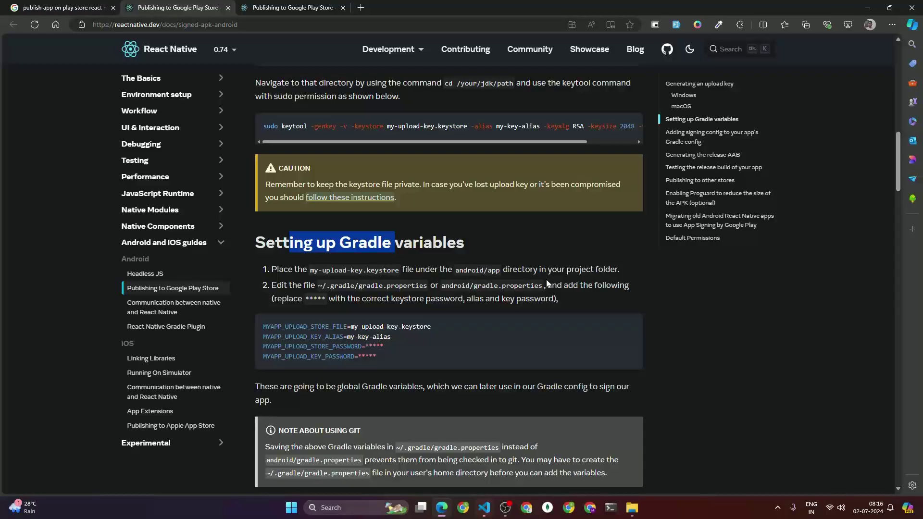
- Close the extra VS Code window and bring up the MusicPlayer project
click(484, 508)
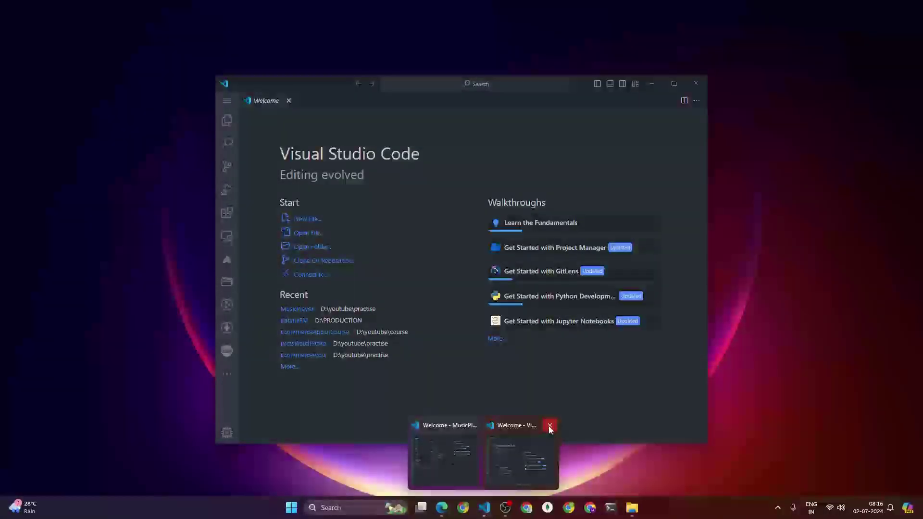
click(549, 425)
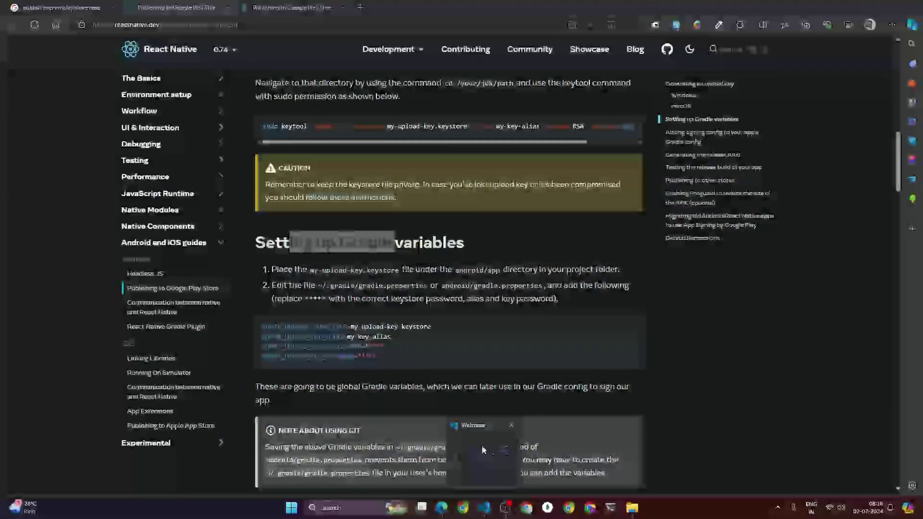
click(482, 445)
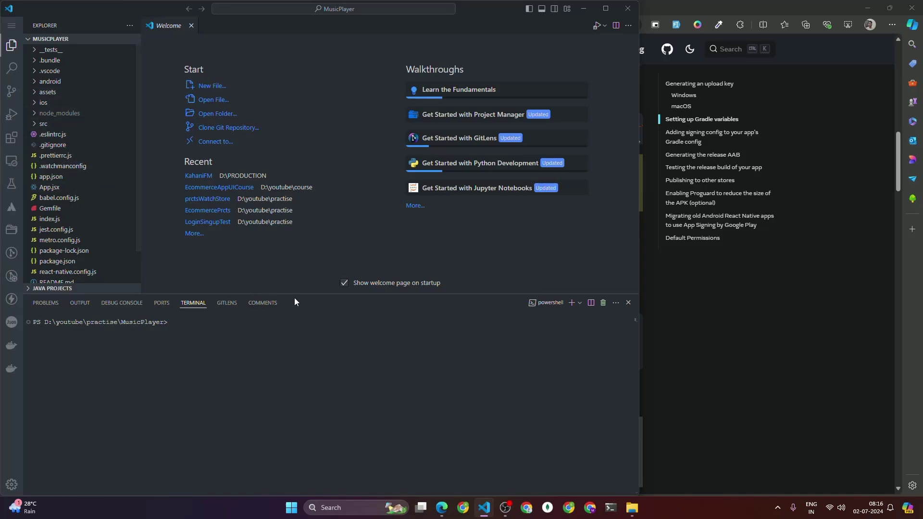
- Shrink the terminal panel and expand android > app in the MusicPlayer project tree
drag(308, 294, 319, 340)
click(791, 311)
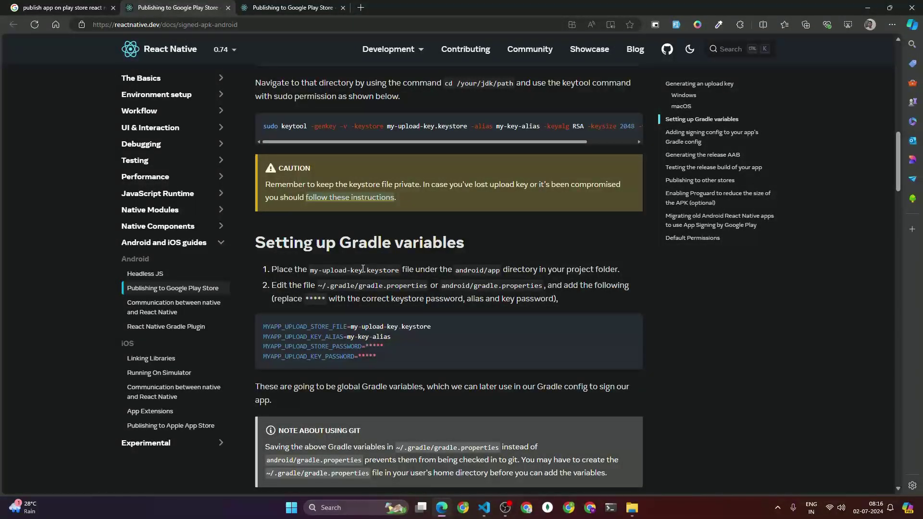
key(alt+Tab)
click(50, 81)
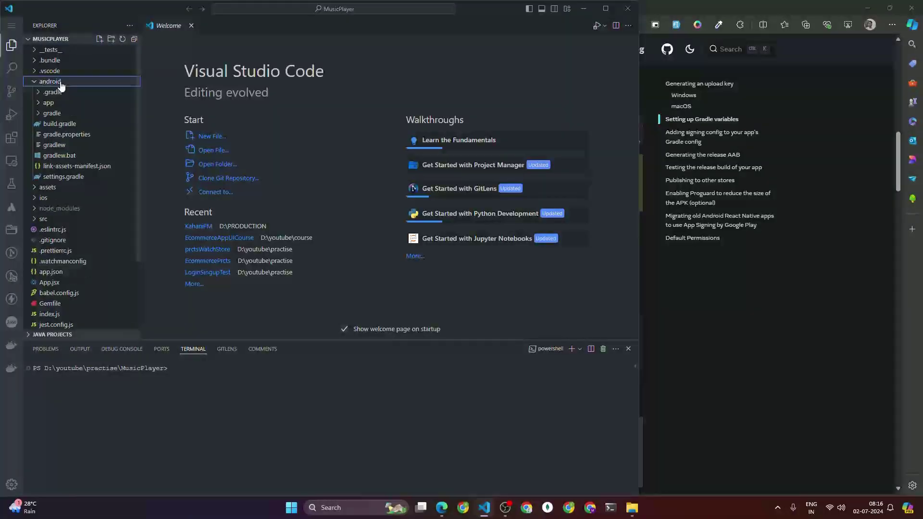
click(49, 103)
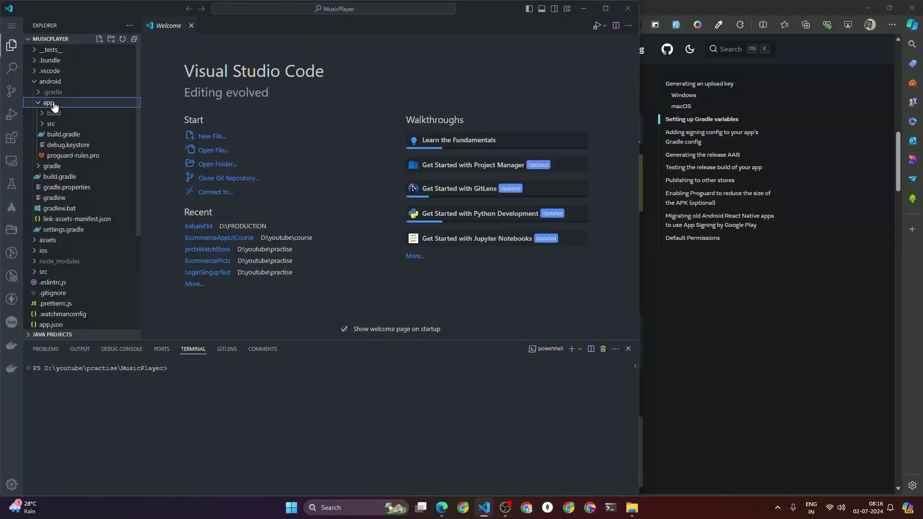
- Delete the duplicate keystore copy in jdk-17\bin and copy my-upload-key.keystore
click(632, 508)
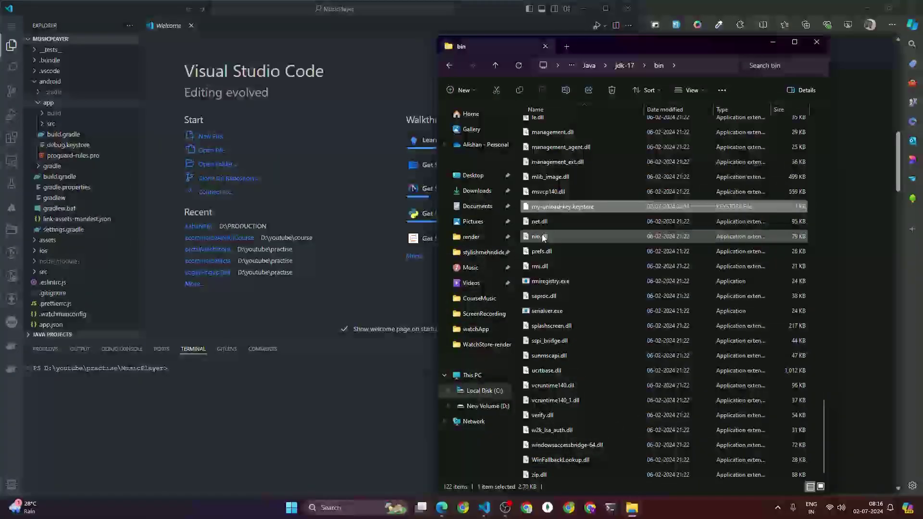
key(F2)
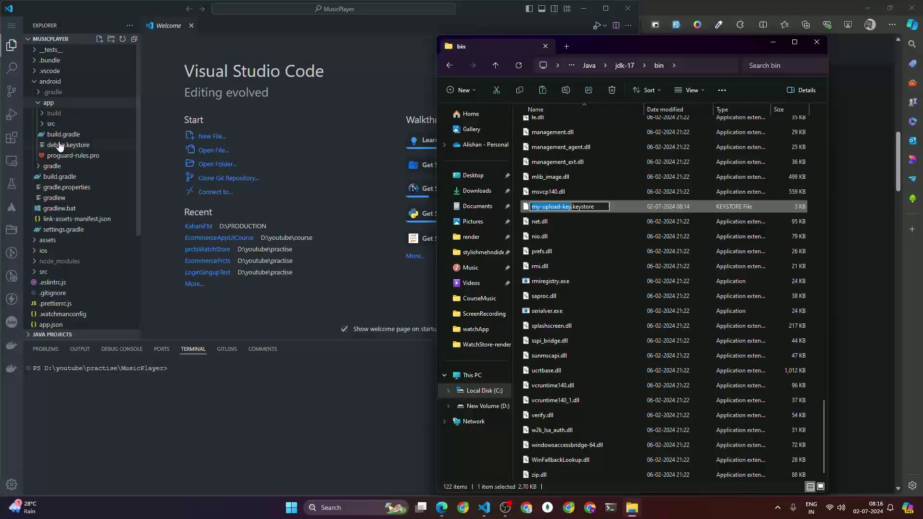
click(51, 146)
key(ctrl+v)
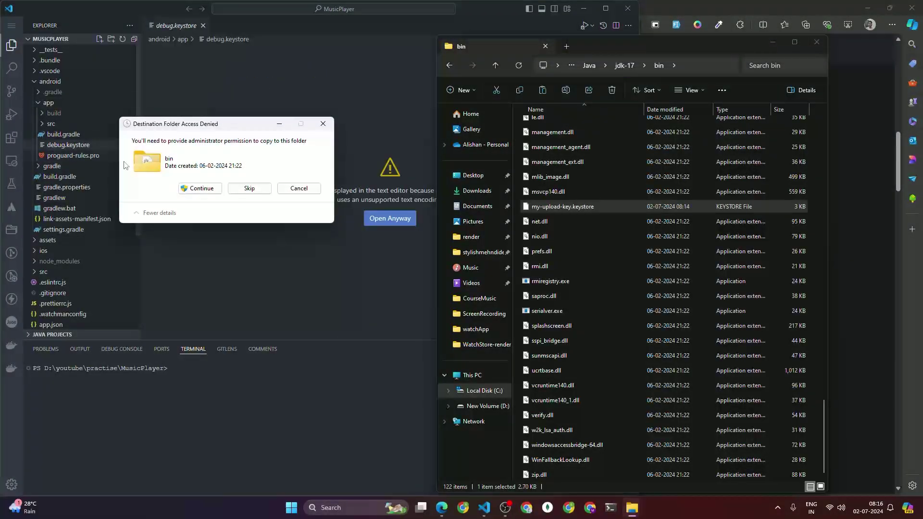
click(200, 188)
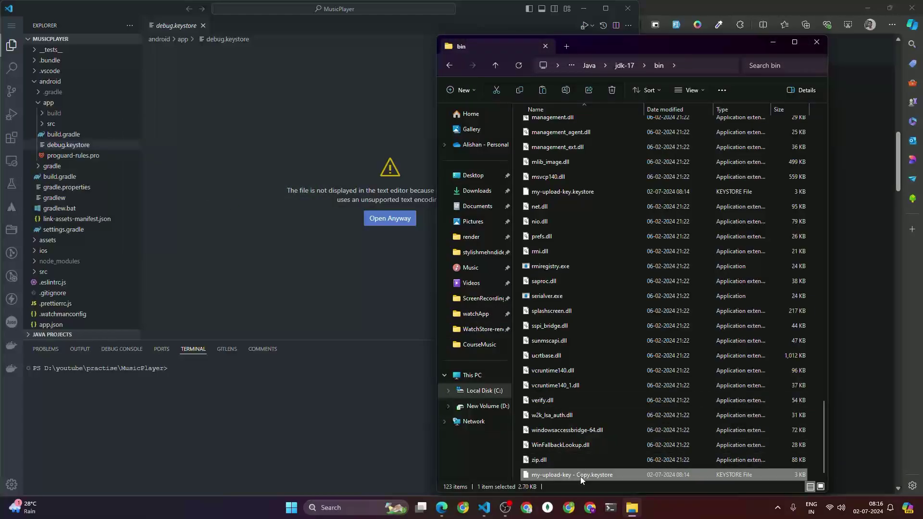
key(Delete)
click(444, 190)
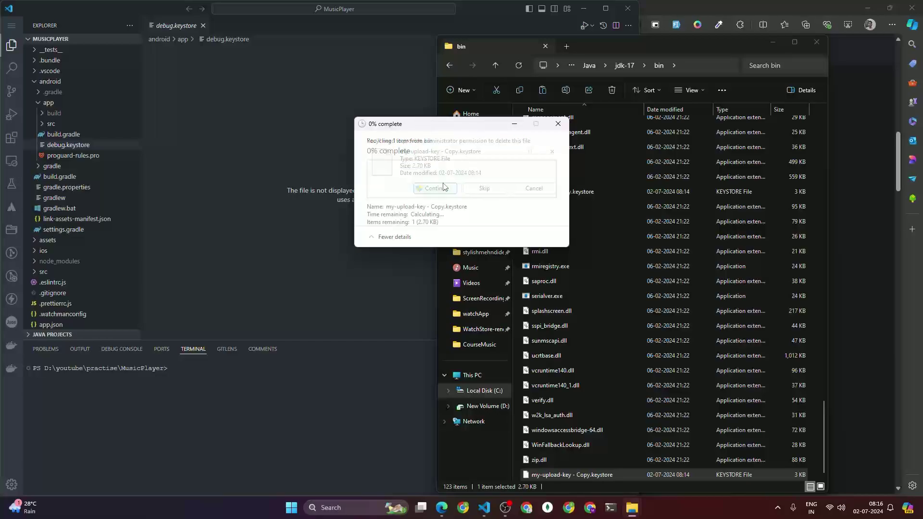
click(563, 208)
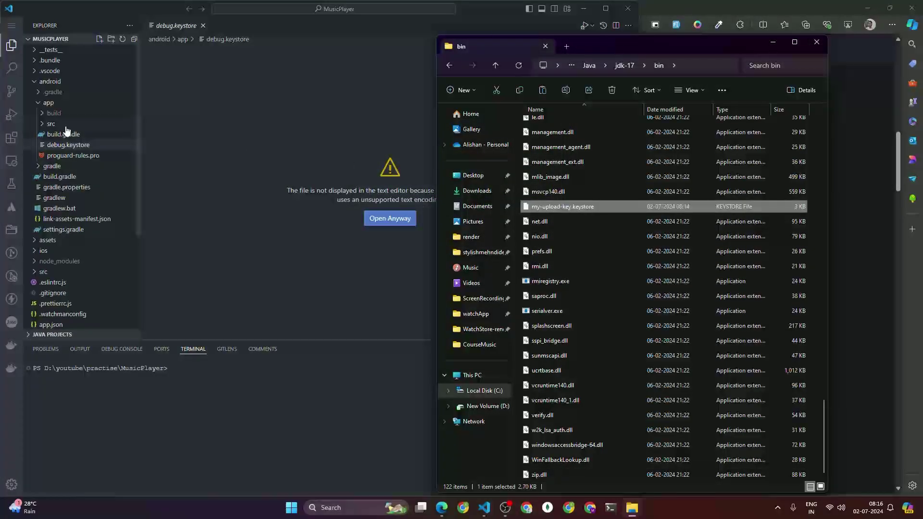
double_click(56, 145)
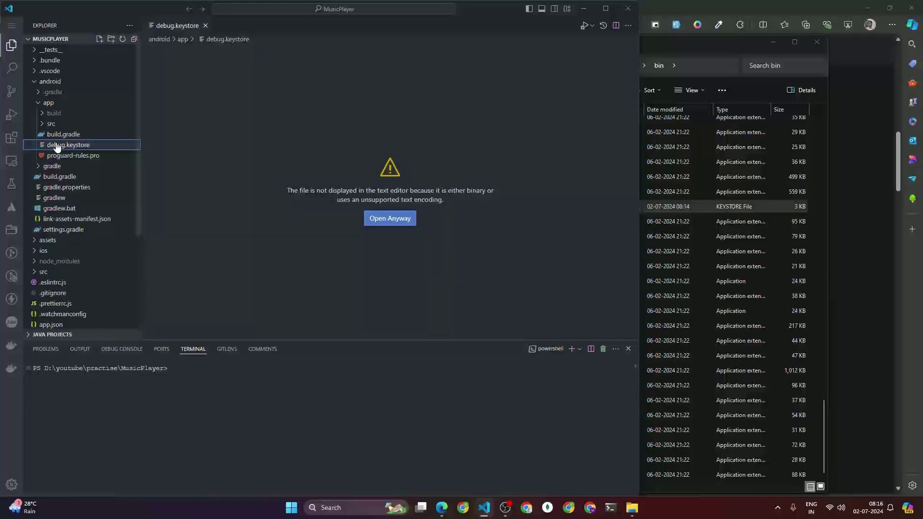
- Paste my-upload-key.keystore into android/app beside debug.keystore
key(ctrl+v)
click(498, 255)
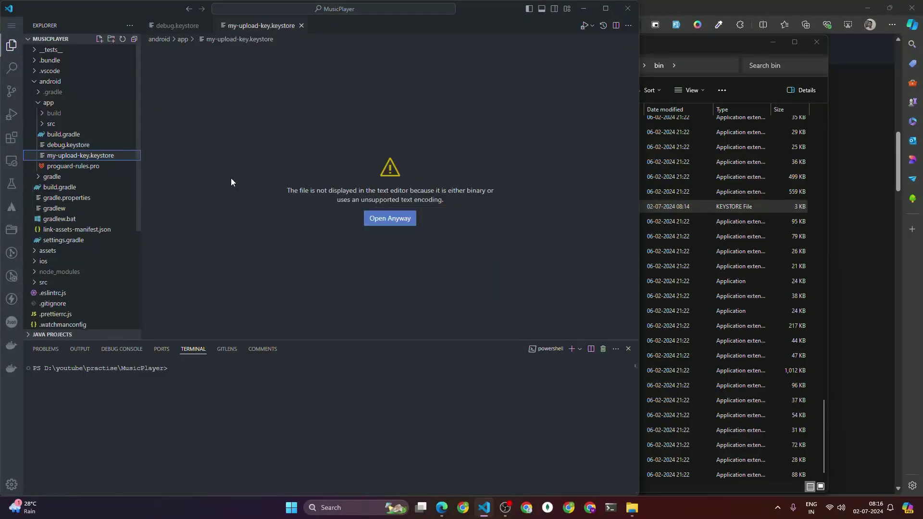
click(70, 146)
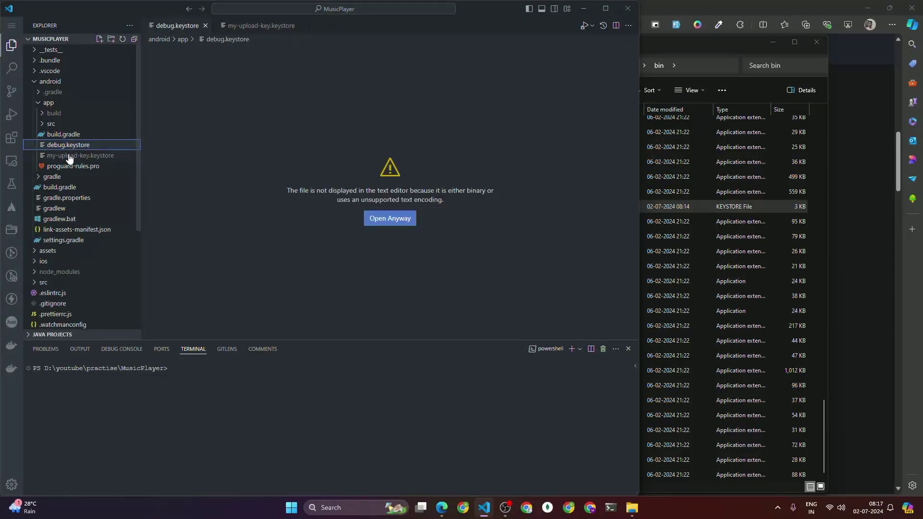
click(74, 157)
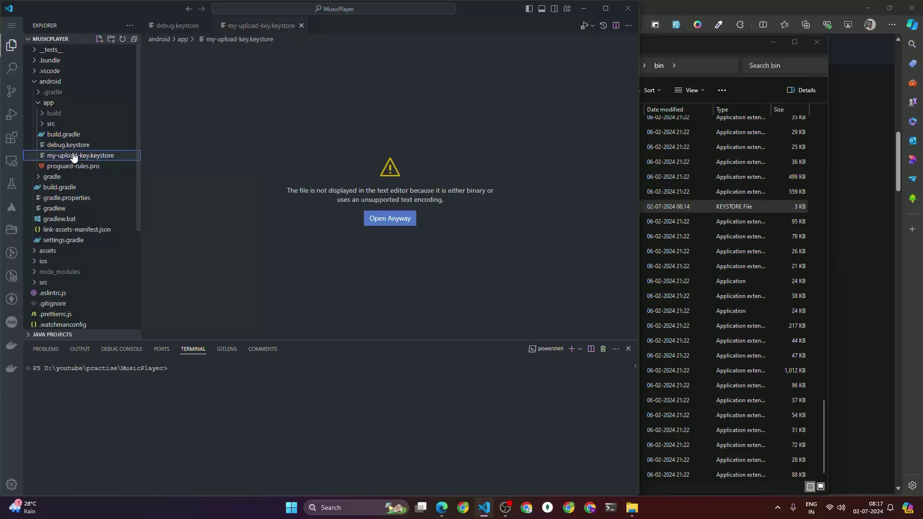
click(77, 147)
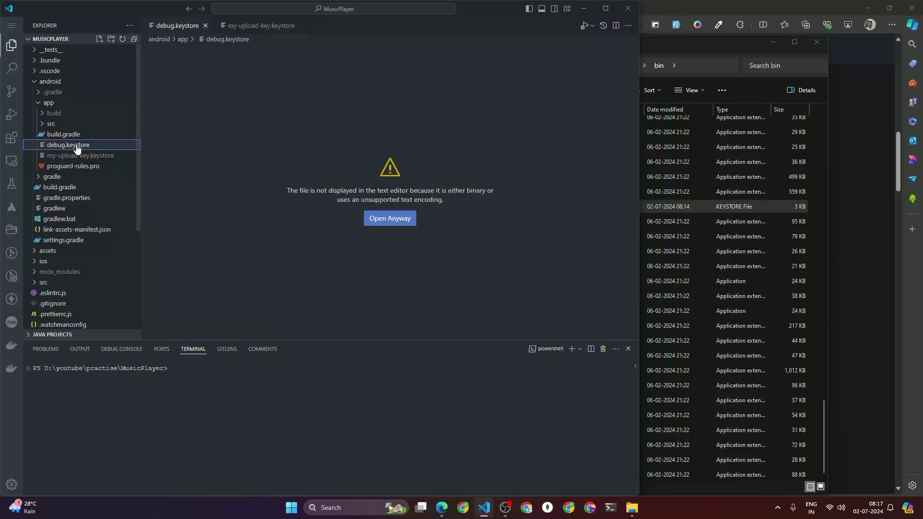
click(107, 155)
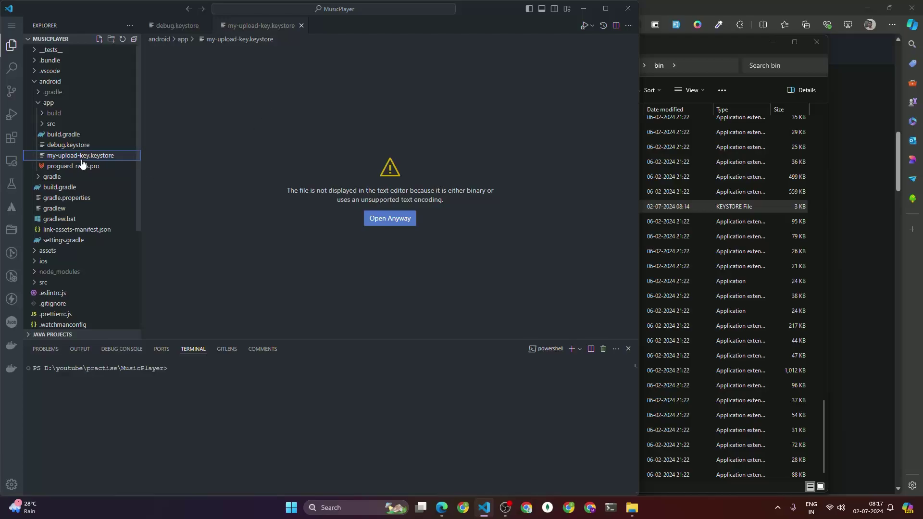
- Check the upload key's size in the android/app folder via Reveal in File Explorer, then return to the docs
key(shift+alt+r)
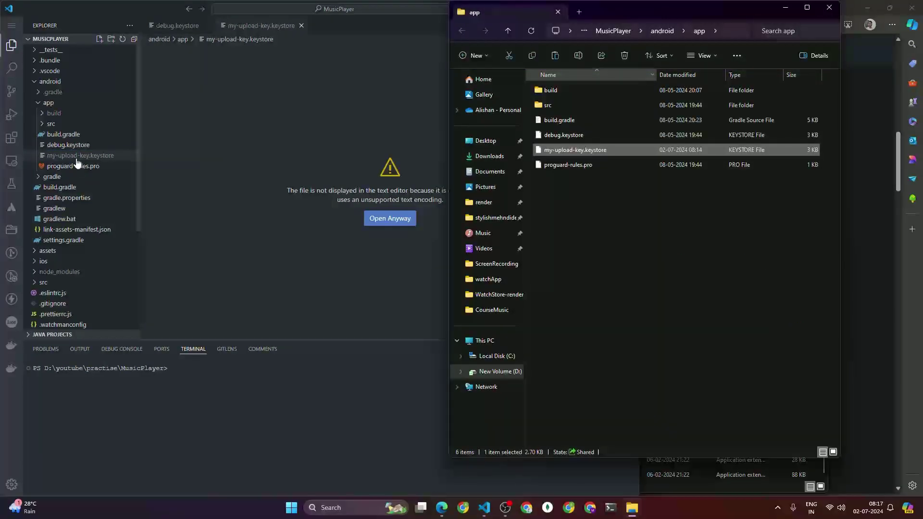
click(829, 7)
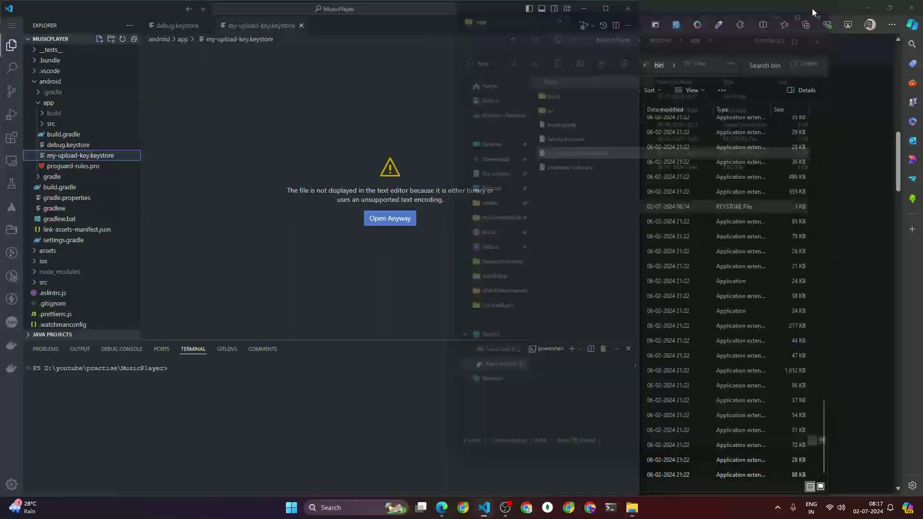
right_click(66, 158)
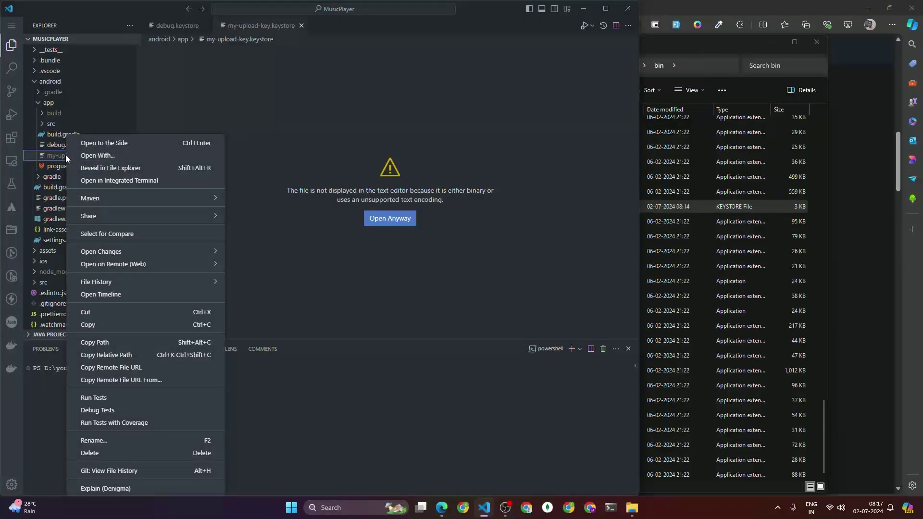
click(54, 146)
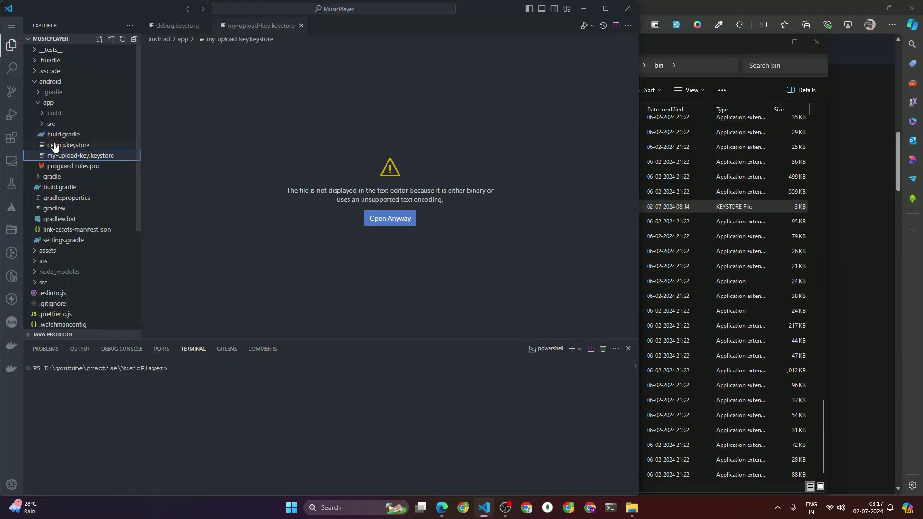
click(62, 145)
right_click(62, 146)
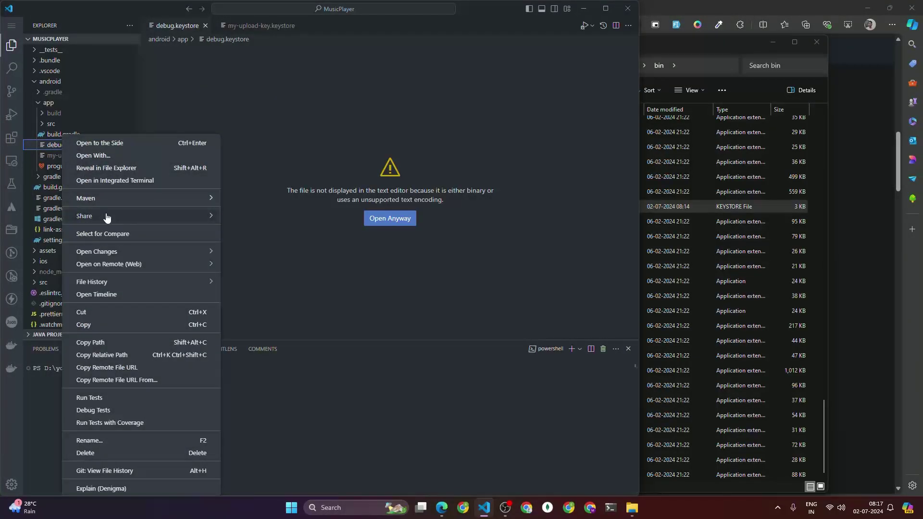
click(120, 168)
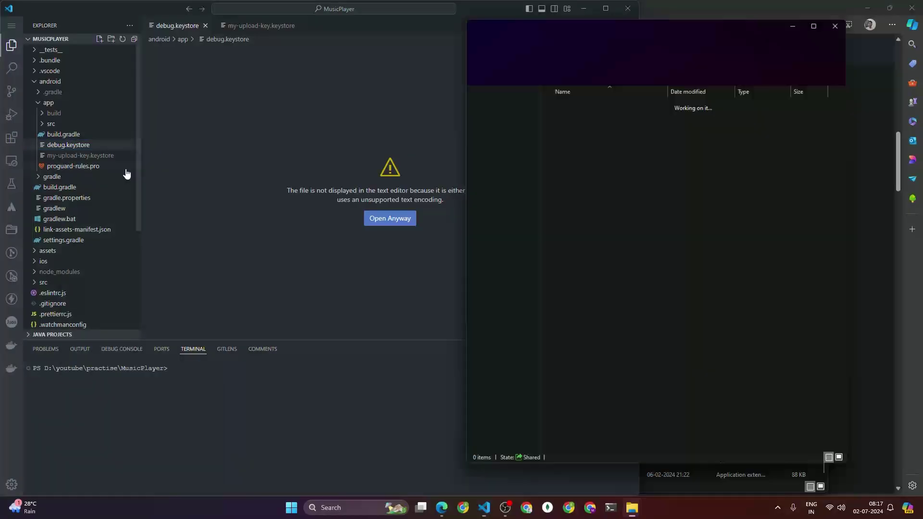
drag(707, 28, 404, 32)
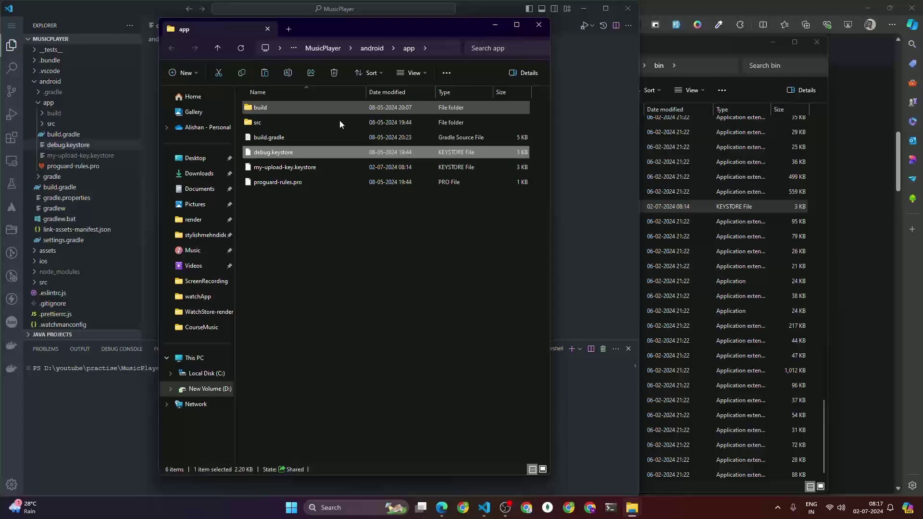
click(289, 168)
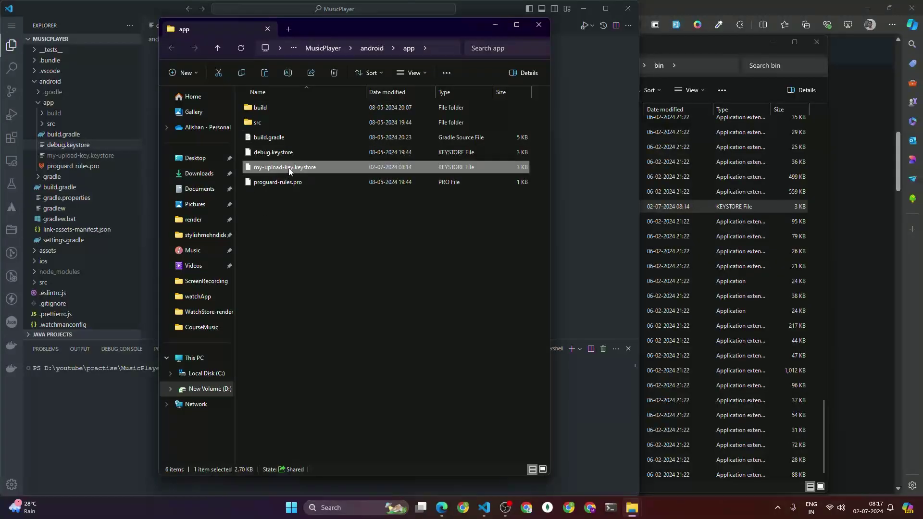
click(538, 24)
key(alt+Tab)
key(alt+Tab)
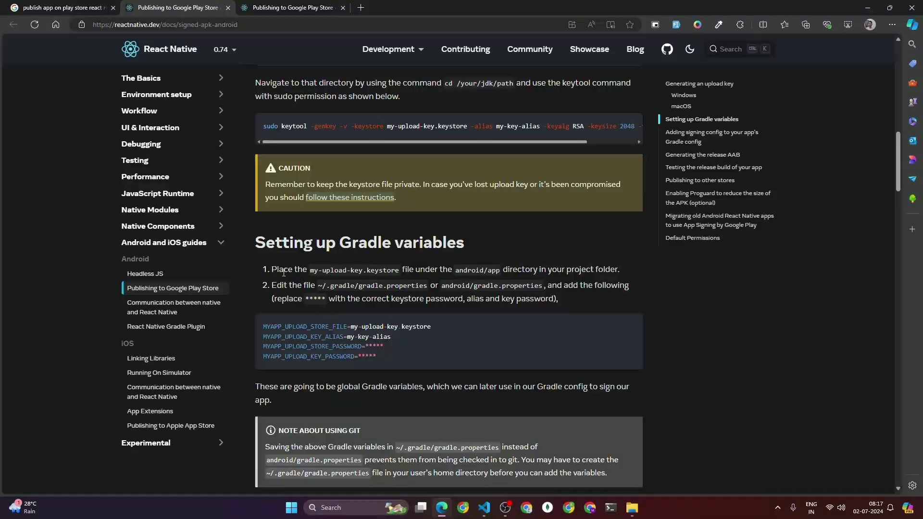
- Read the keystore-placement step, then open android/gradle.properties in VS Code
drag(284, 270, 535, 270)
click(502, 289)
key(alt+Tab)
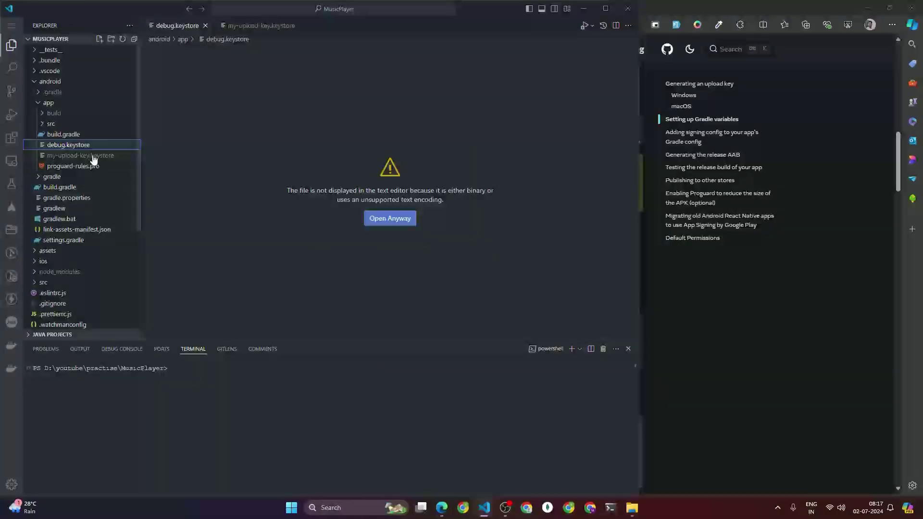
click(134, 39)
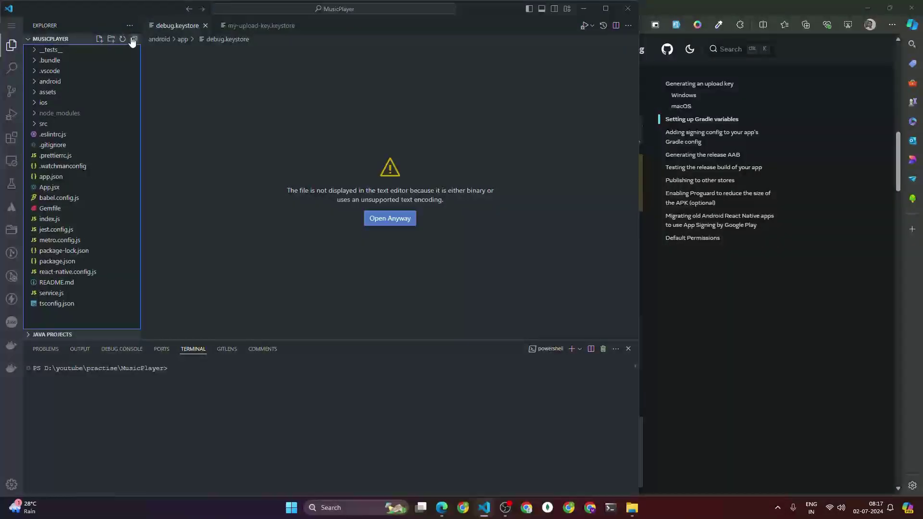
click(57, 83)
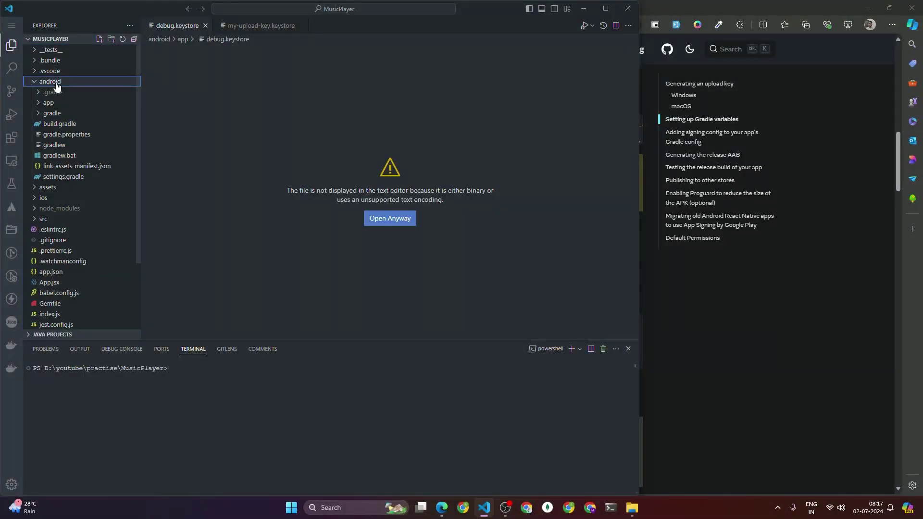
click(72, 136)
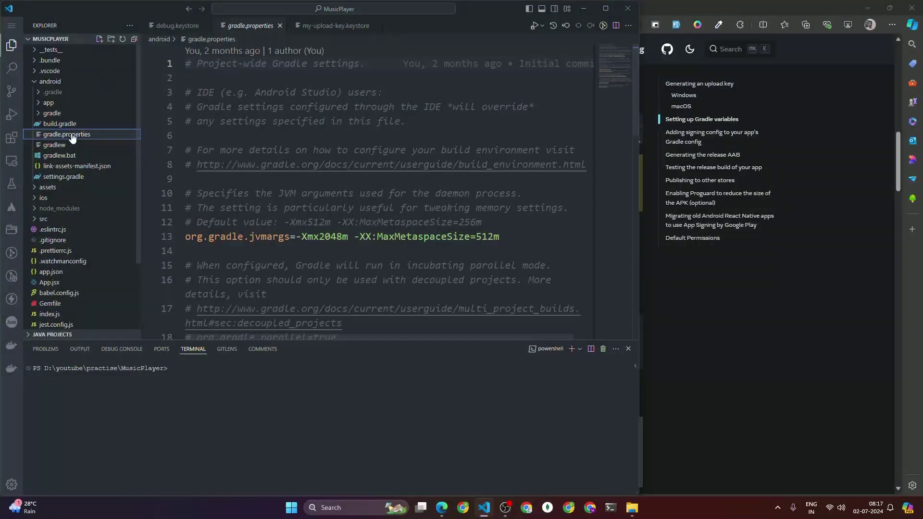
- Close all editors and reopen android/gradle.properties on its own
scroll(380, 206, down, 3)
scroll(380, 206, down, 8)
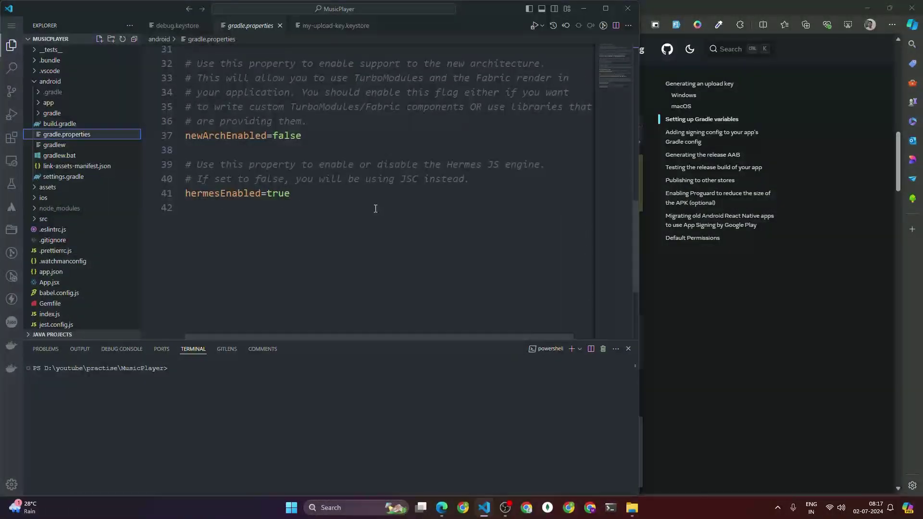
right_click(246, 25)
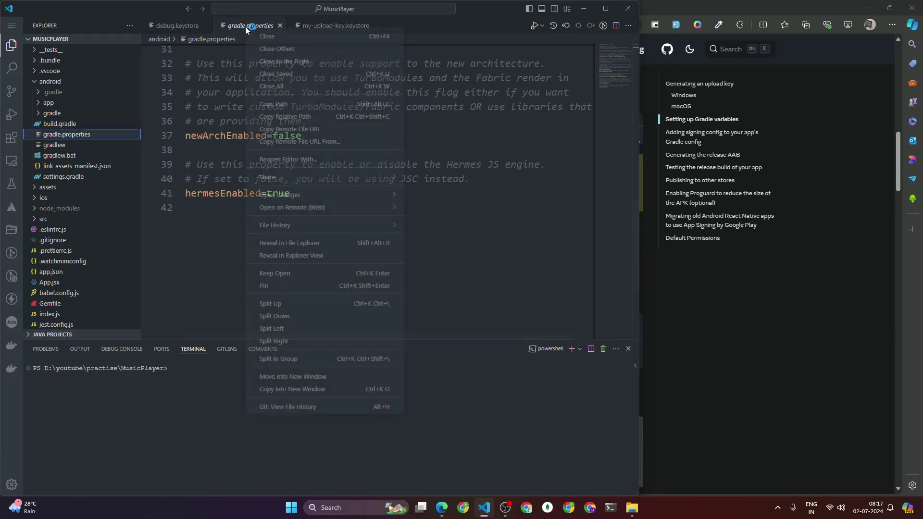
click(268, 82)
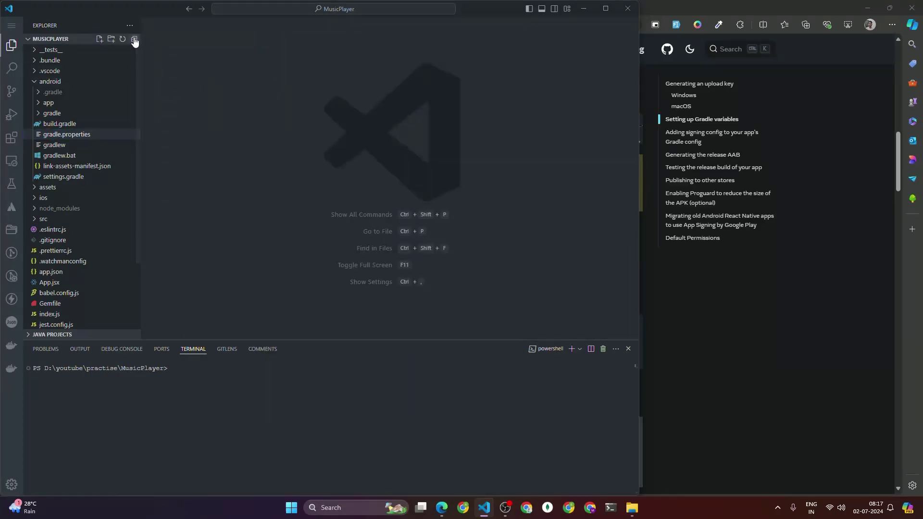
click(72, 82)
click(71, 82)
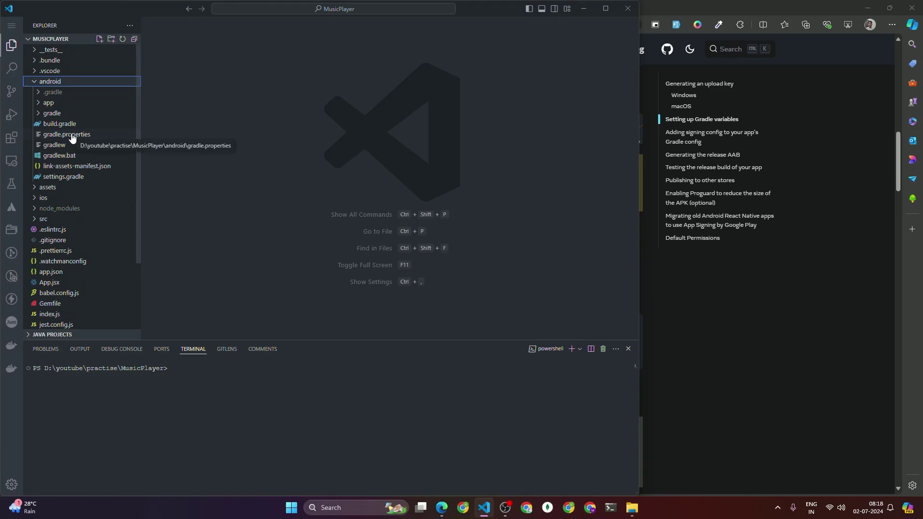
click(71, 136)
- Paste the four MYAPP_UPLOAD_ variables from the docs into gradle.properties
key(alt+Tab)
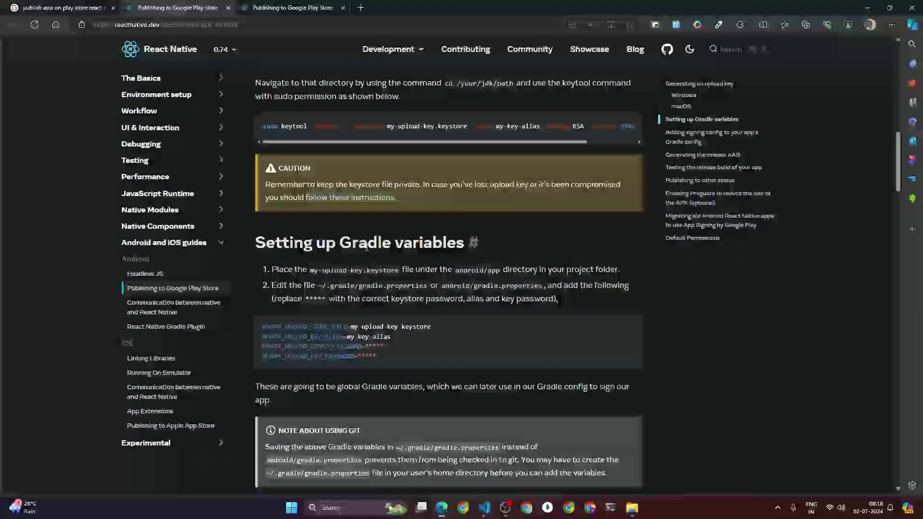
scroll(366, 248, down, 2)
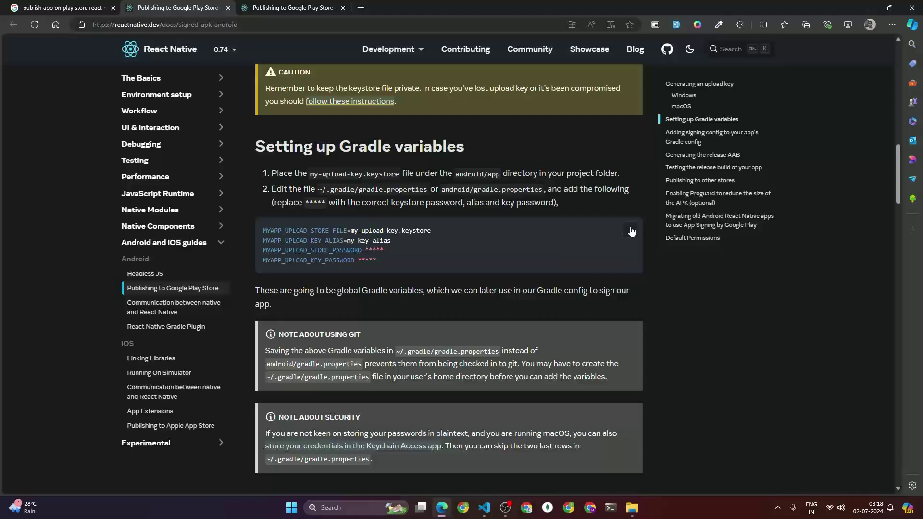
click(868, 8)
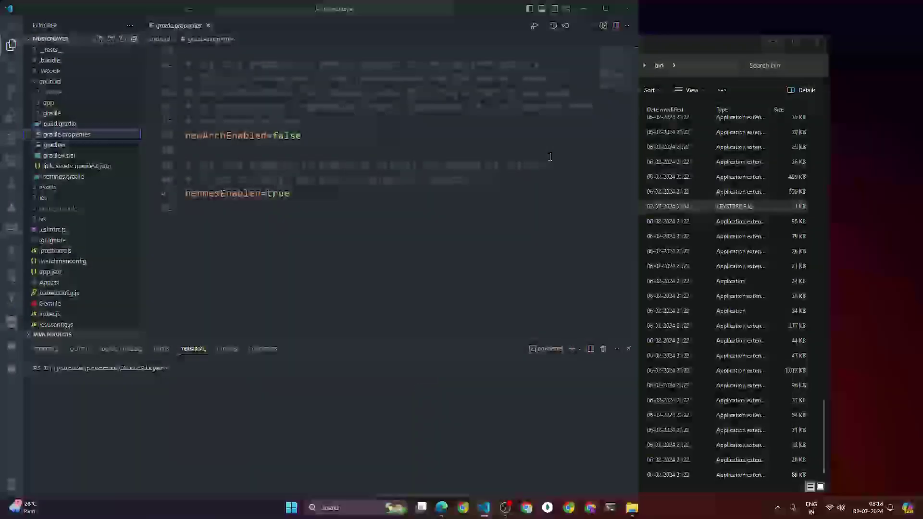
key(ctrl+v)
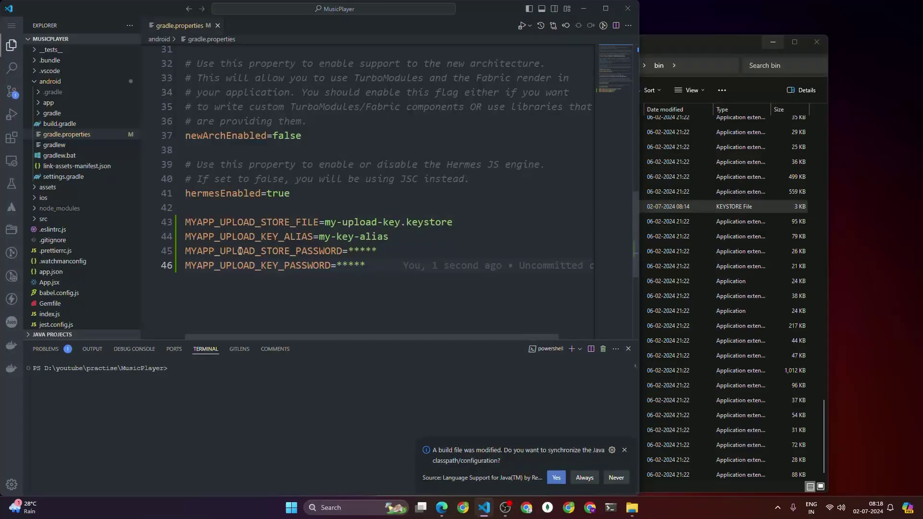
- Replace both masked store and key password values with the real password
click(355, 250)
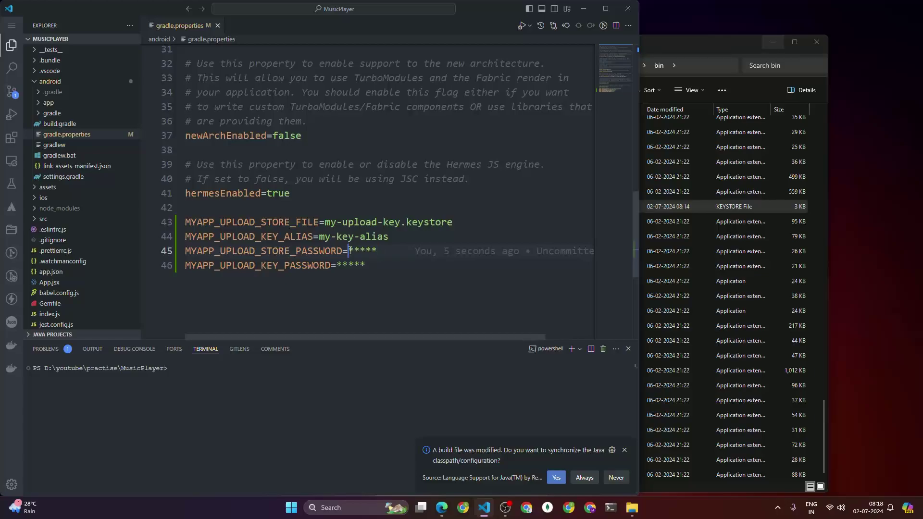
drag(349, 250, 378, 250)
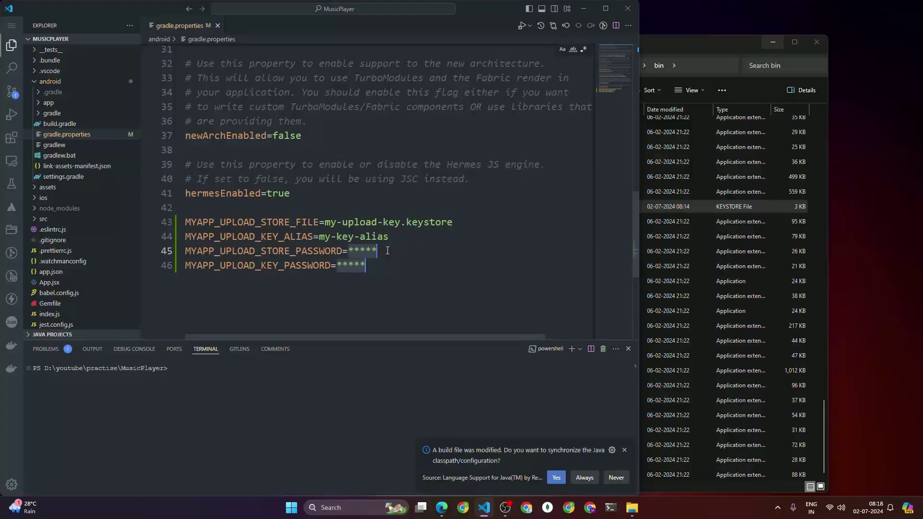
key(ctrl+d)
key(ctrl+f)
key(BackSpace)
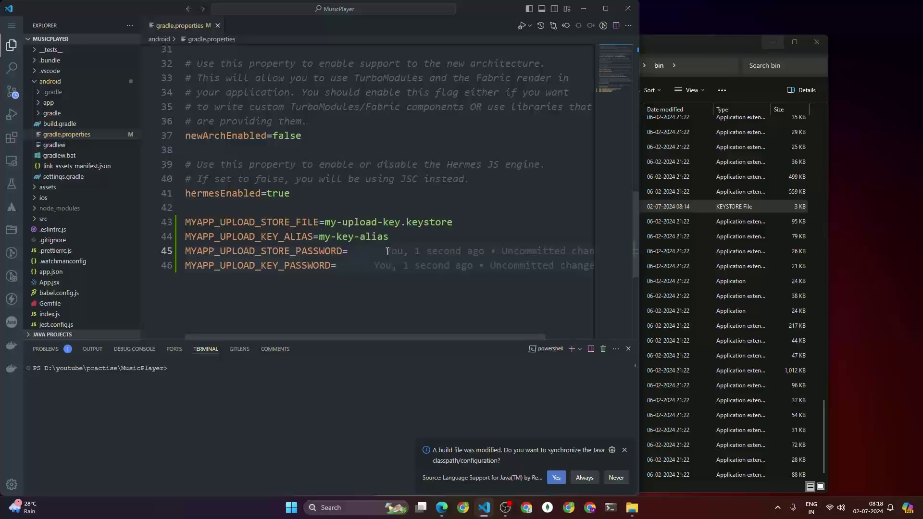
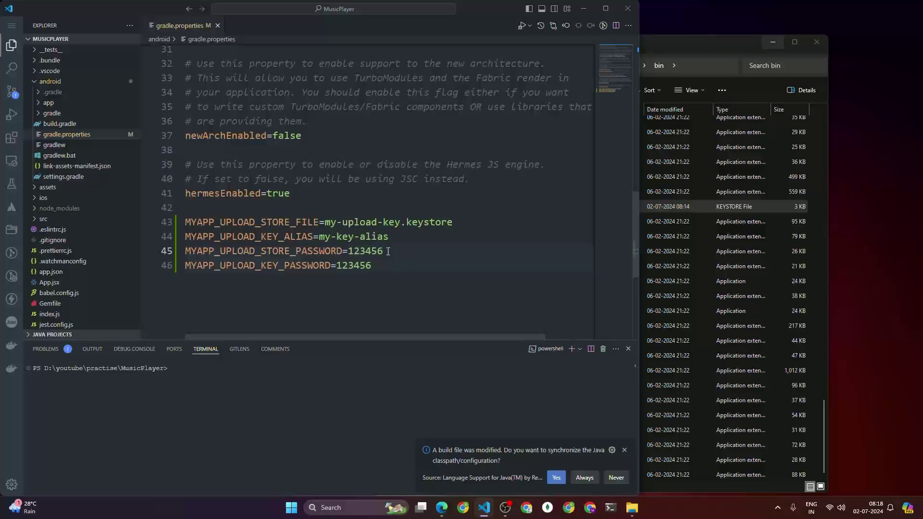
click(361, 280)
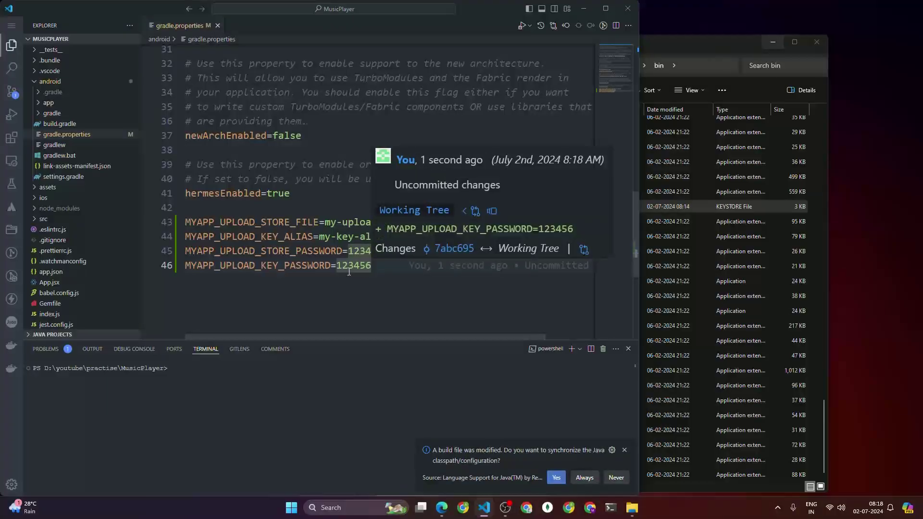
key(alt+Tab)
scroll(412, 277, down, 5)
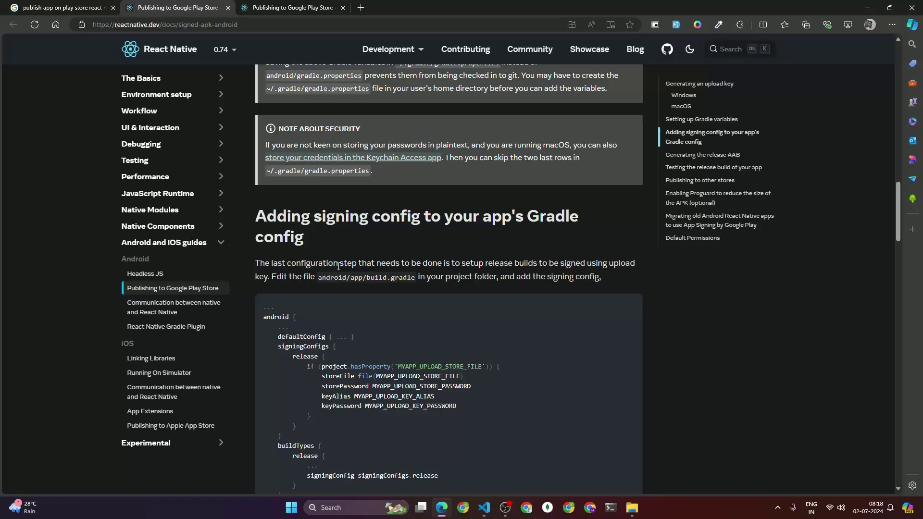
- Swap gradle.properties for android/app/build.gradle, scrolled to its debug-only signingConfigs block
scroll(338, 266, down, 1)
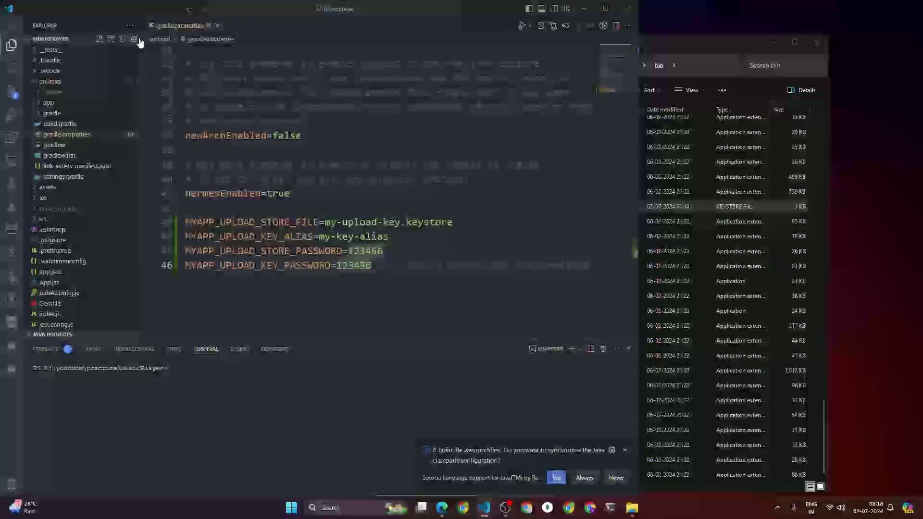
click(131, 38)
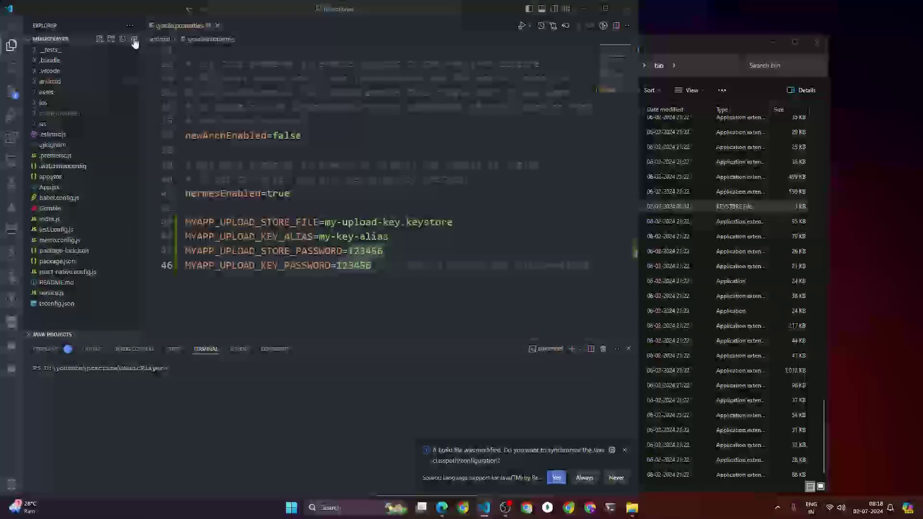
click(217, 26)
click(58, 81)
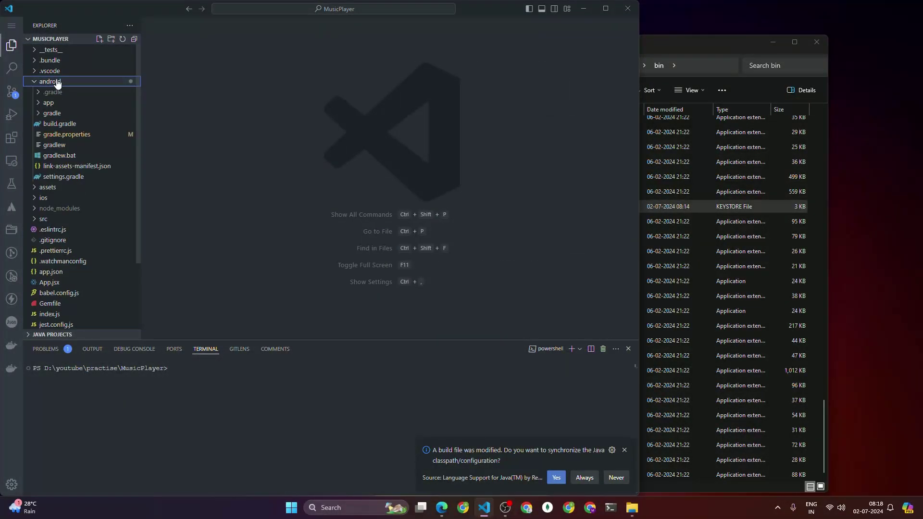
click(54, 104)
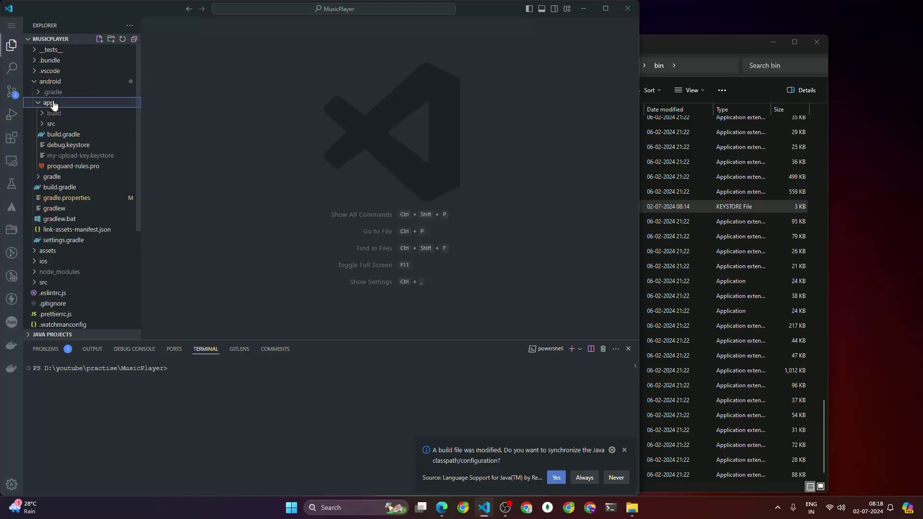
click(61, 135)
scroll(369, 184, down, 5)
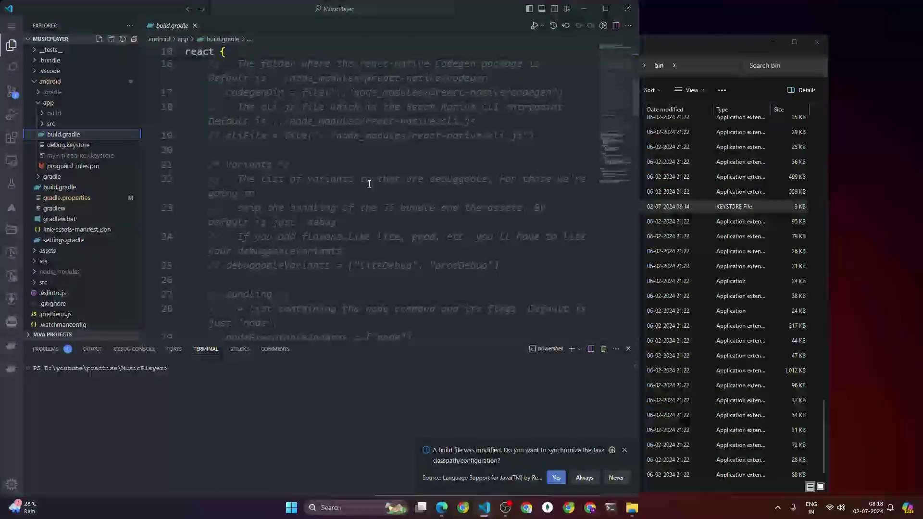
scroll(369, 184, down, 10)
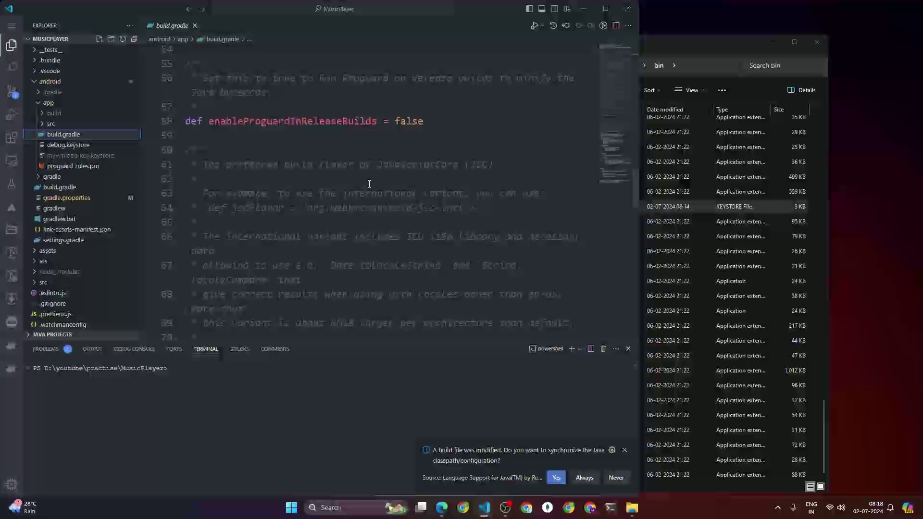
scroll(370, 184, down, 5)
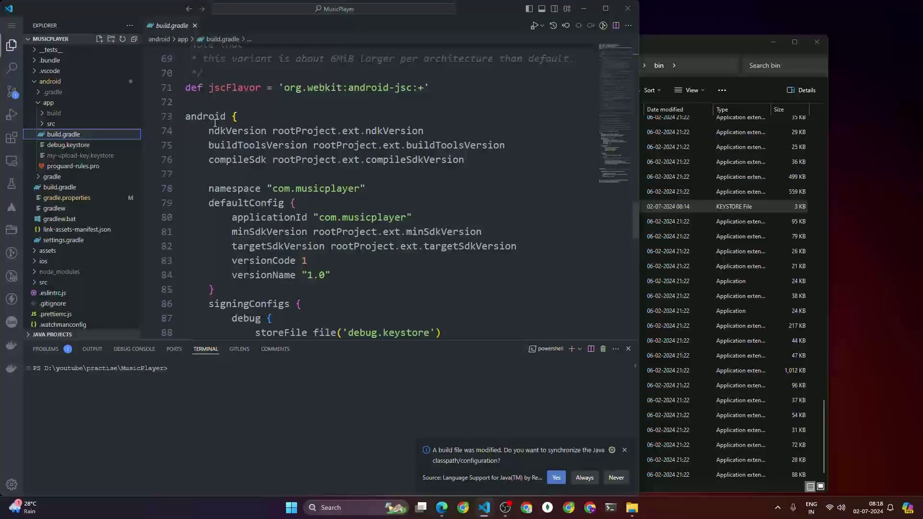
scroll(249, 191, down, 3)
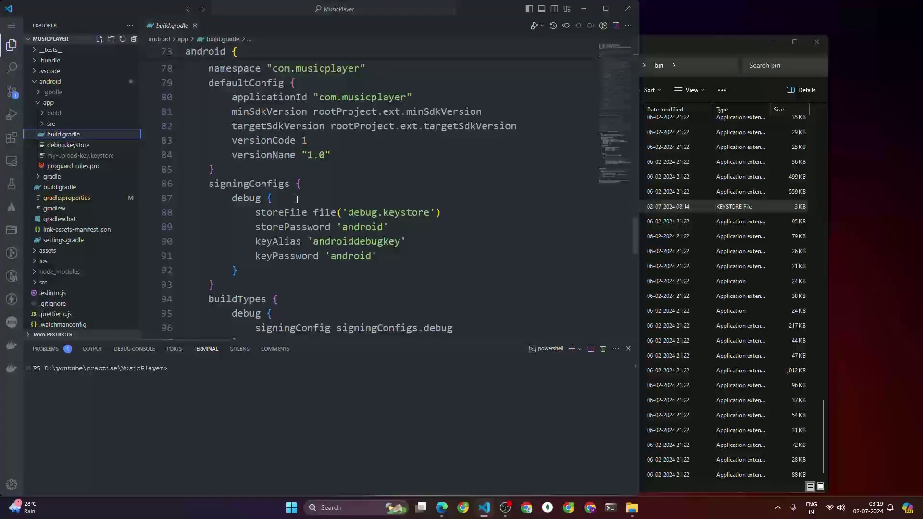
key(alt+Tab)
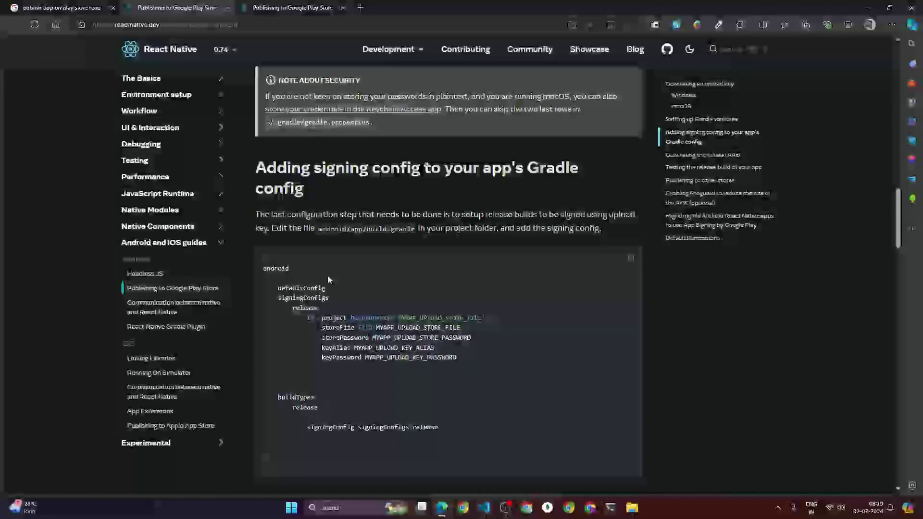
- Copy the docs' release signing block and paste it after 'signingConfigs {' in app/build.gradle
scroll(327, 275, down, 1)
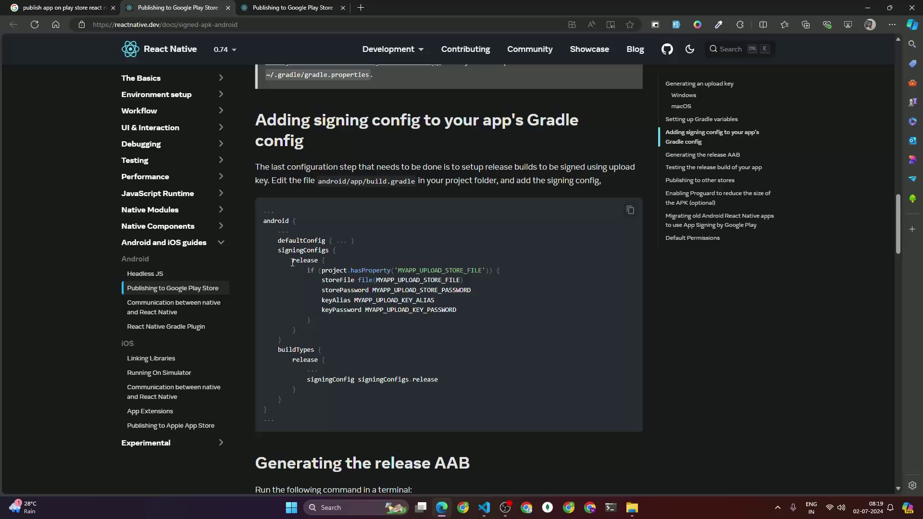
drag(292, 263, 326, 330)
key(ctrl+c)
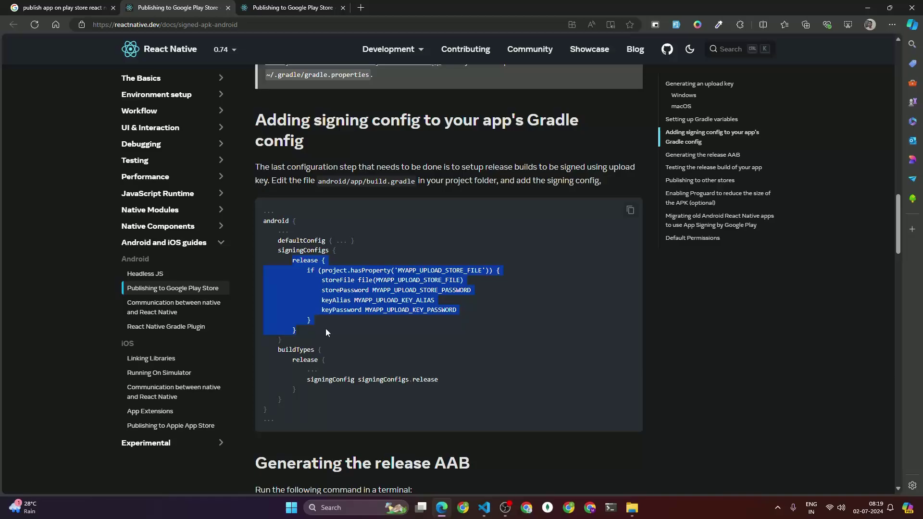
click(868, 7)
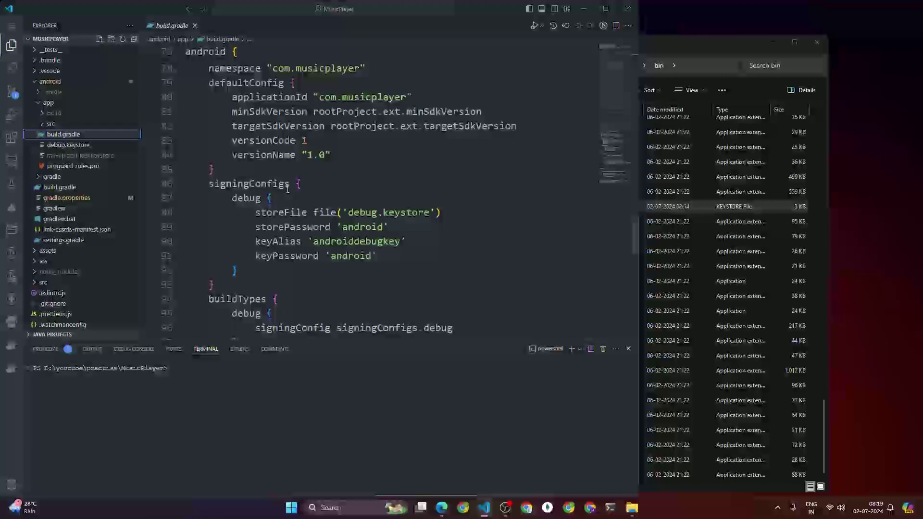
click(318, 183)
key(Return)
key(ctrl+v)
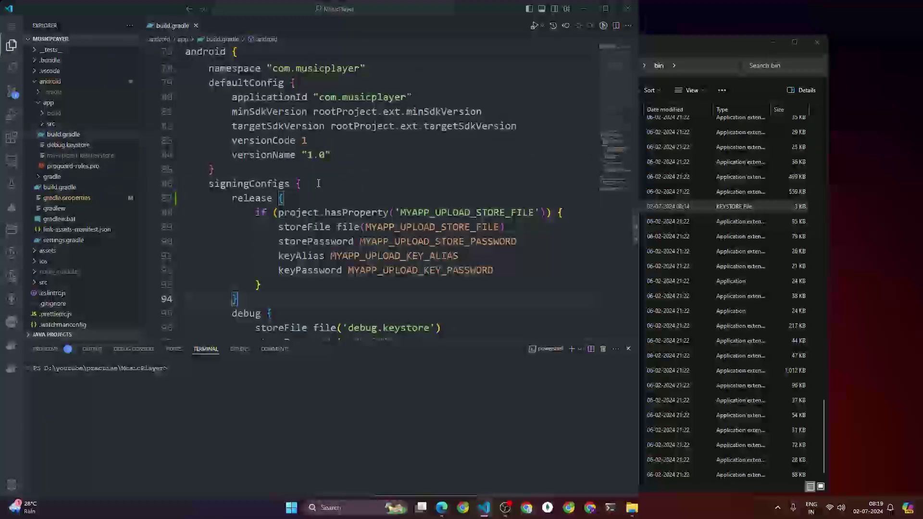
scroll(317, 185, down, 2)
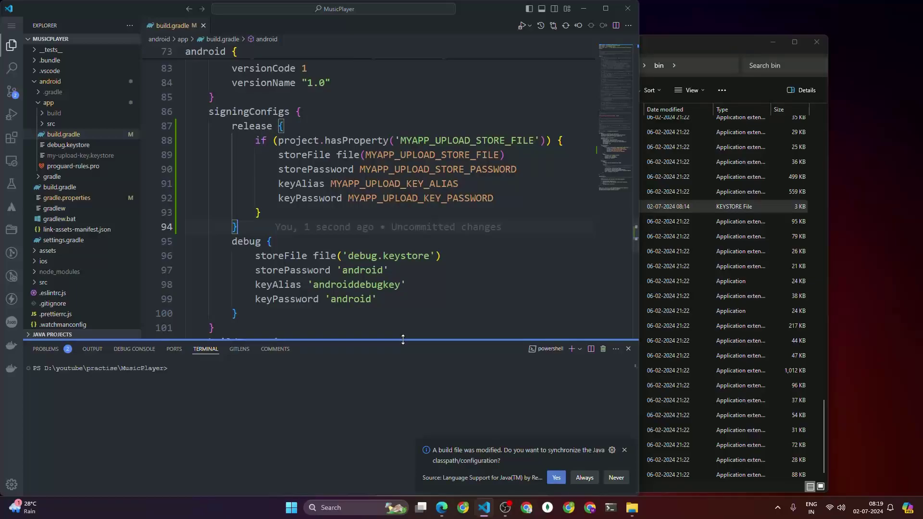
drag(404, 340, 403, 461)
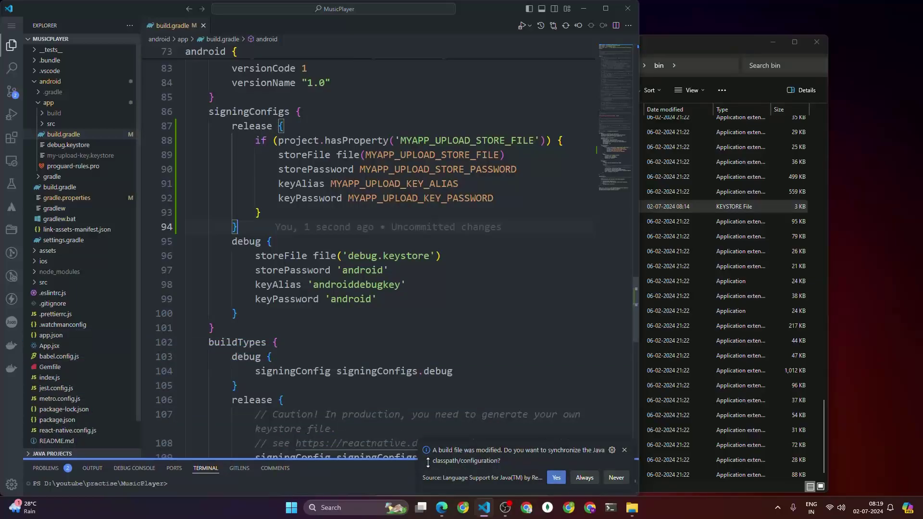
- Glance at the project-level android/build.gradle, then close all open editors
click(48, 102)
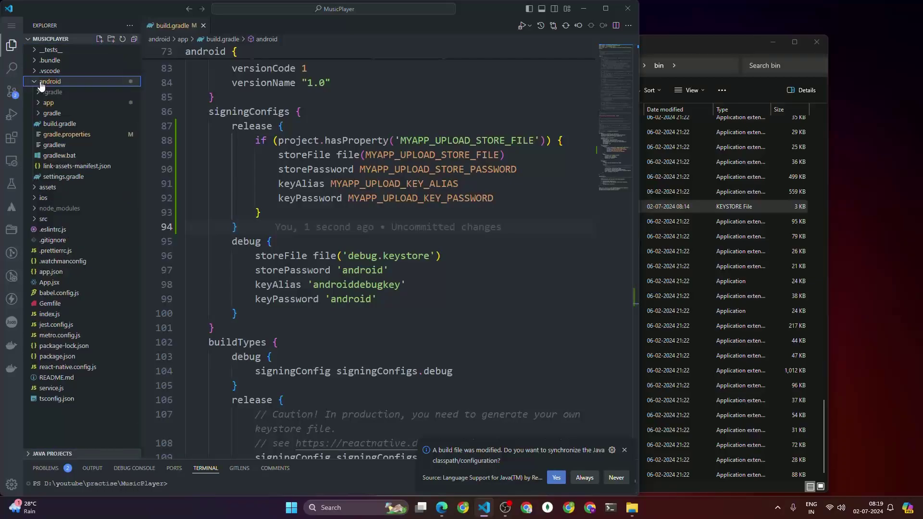
click(60, 124)
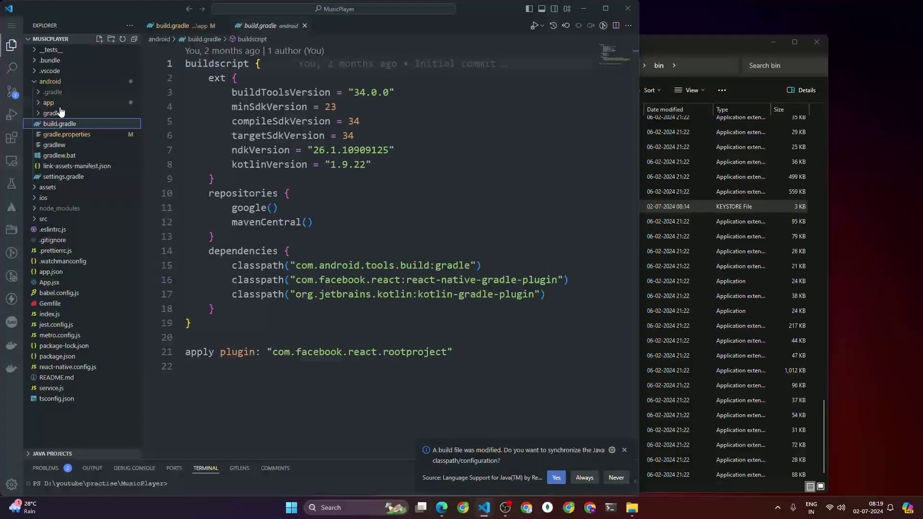
key(alt+Tab)
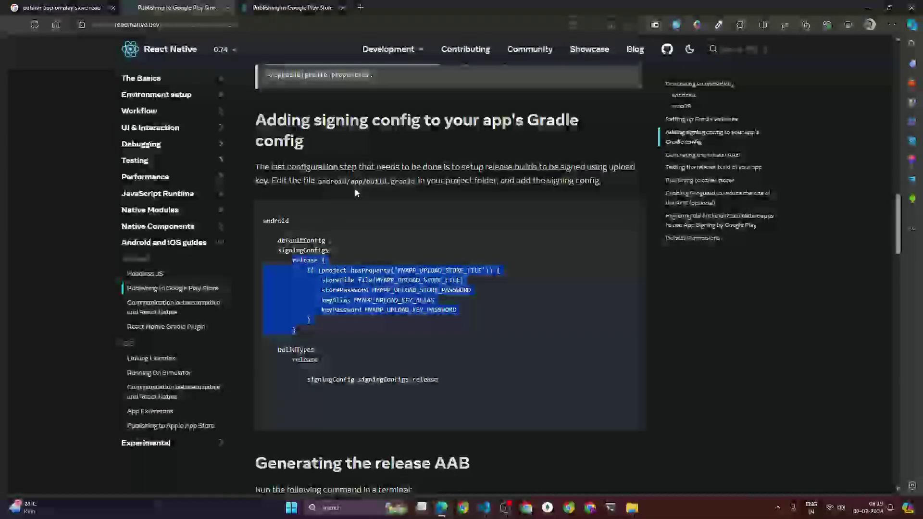
double_click(861, 4)
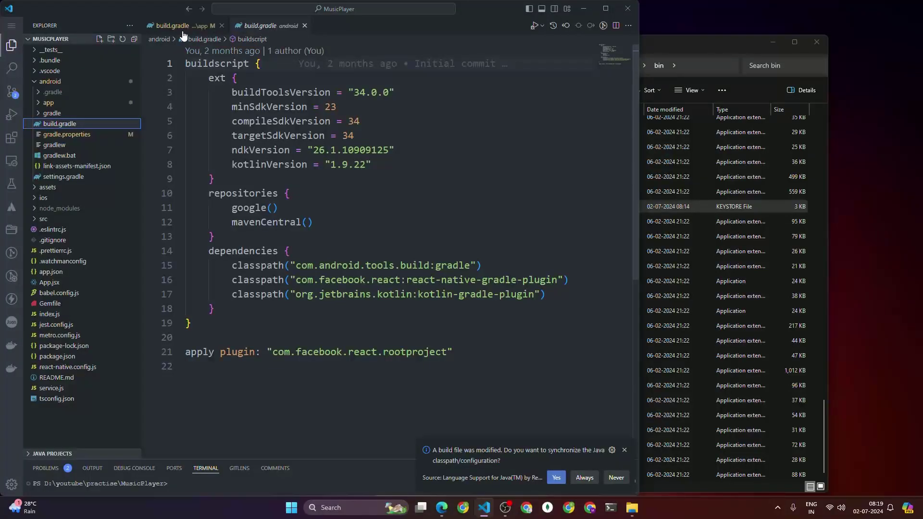
right_click(278, 26)
click(307, 86)
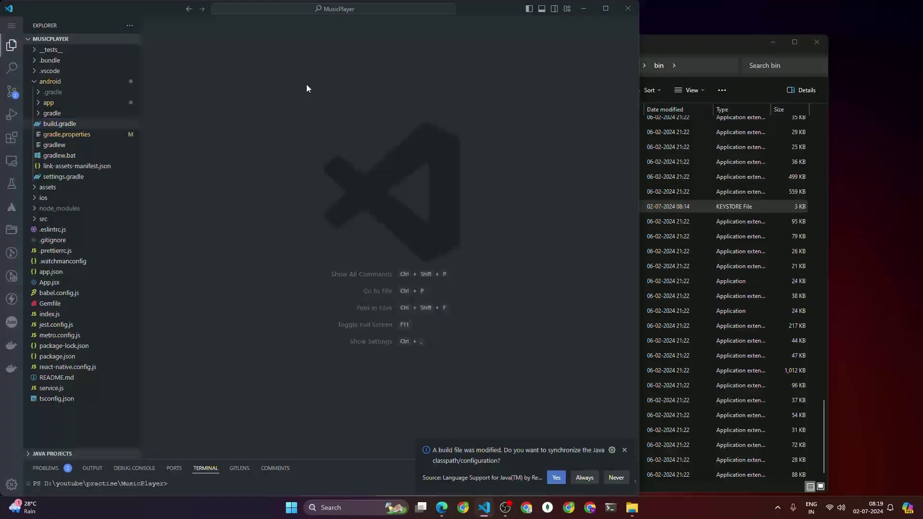
click(61, 81)
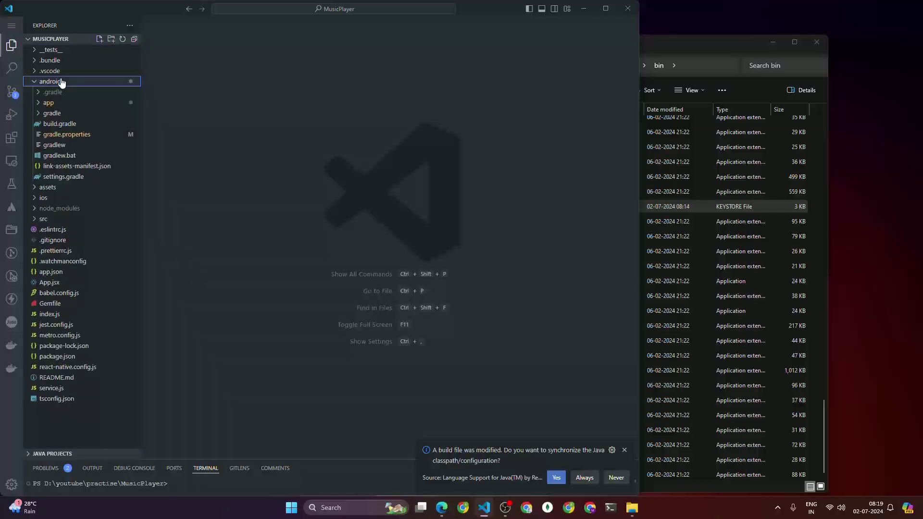
- Open android/app/build.gradle and select the release signingConfigs block on lines 87-94
click(48, 103)
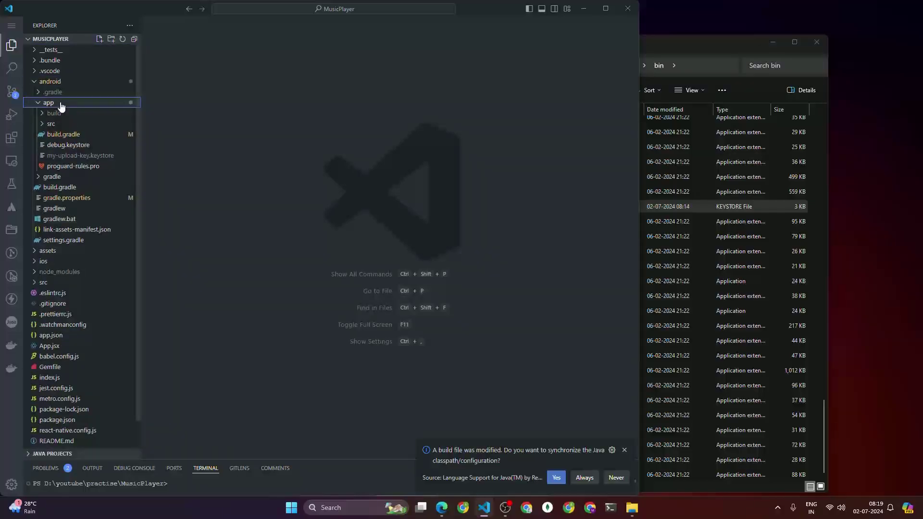
click(66, 135)
scroll(258, 187, up, 2)
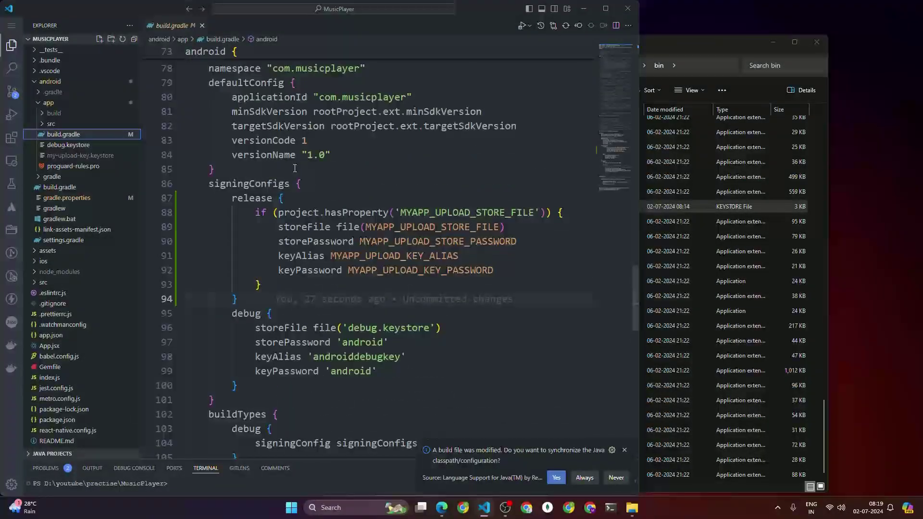
double_click(258, 185)
click(370, 201)
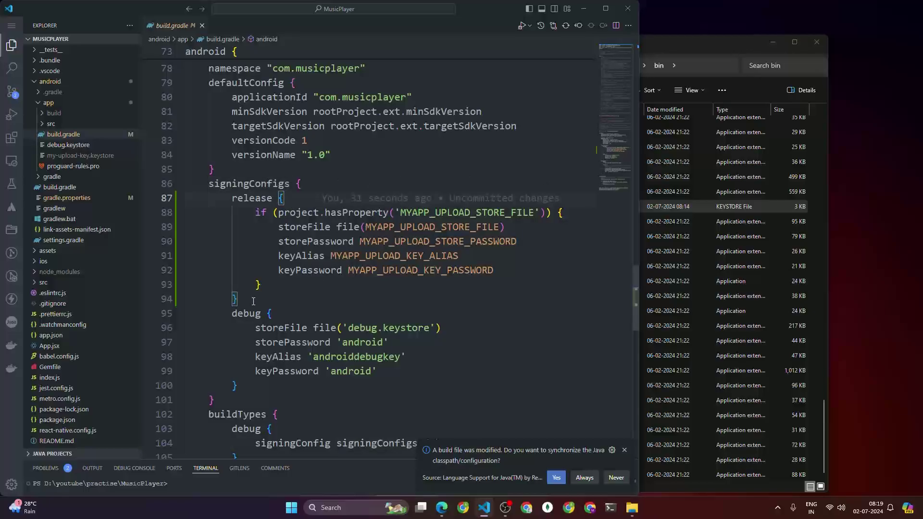
drag(254, 301, 214, 199)
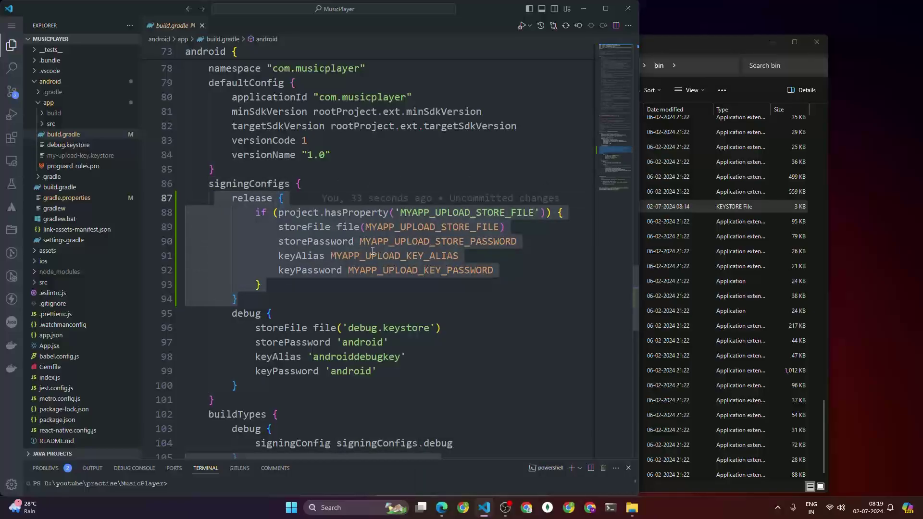
scroll(373, 251, down, 2)
- Check the docs' buildTypes section and locate the release build type's debug signingConfig on line 109
key(alt+Tab)
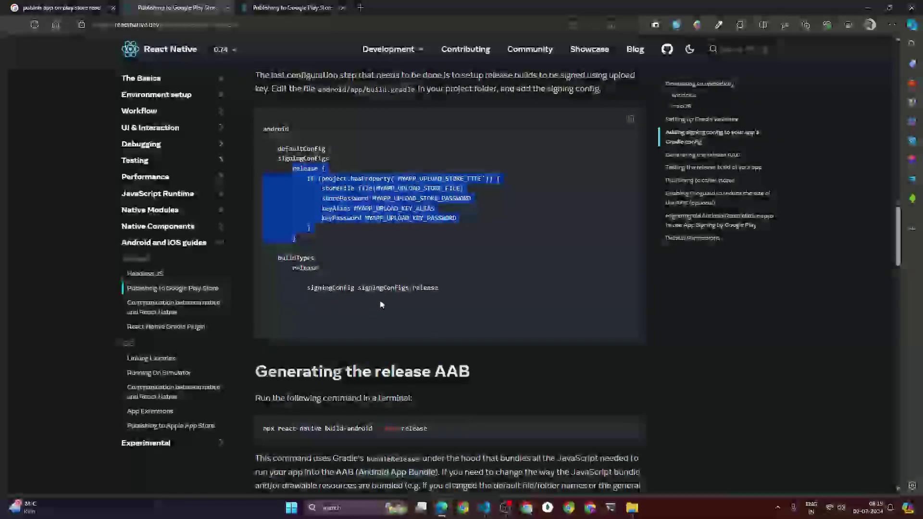
drag(271, 253, 295, 254)
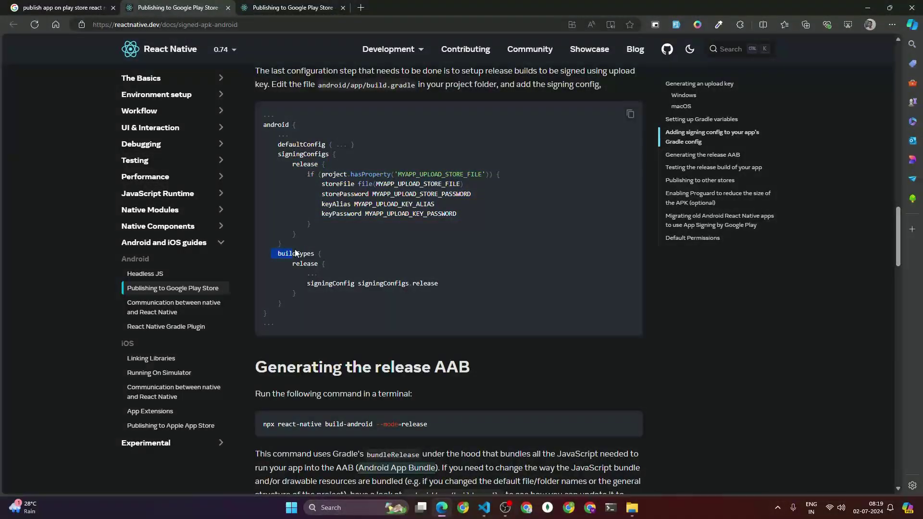
click(321, 281)
key(alt+Tab)
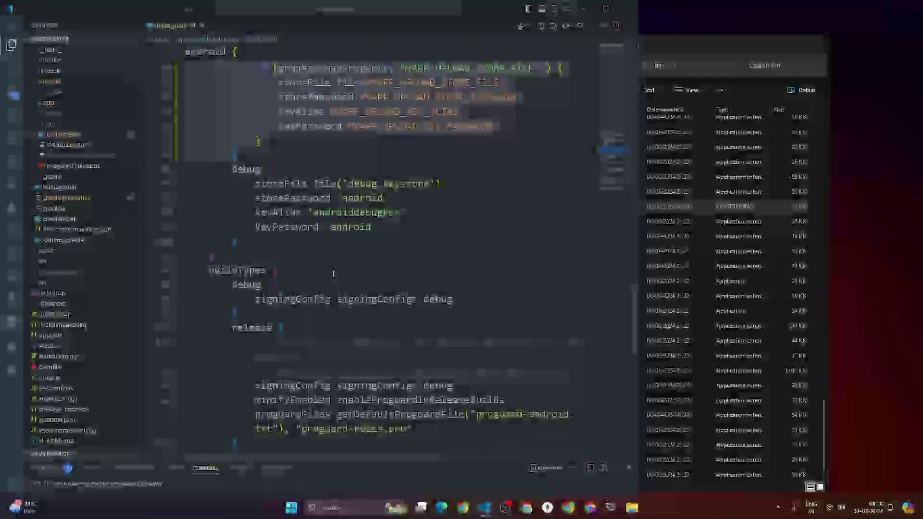
scroll(333, 274, down, 2)
double_click(250, 255)
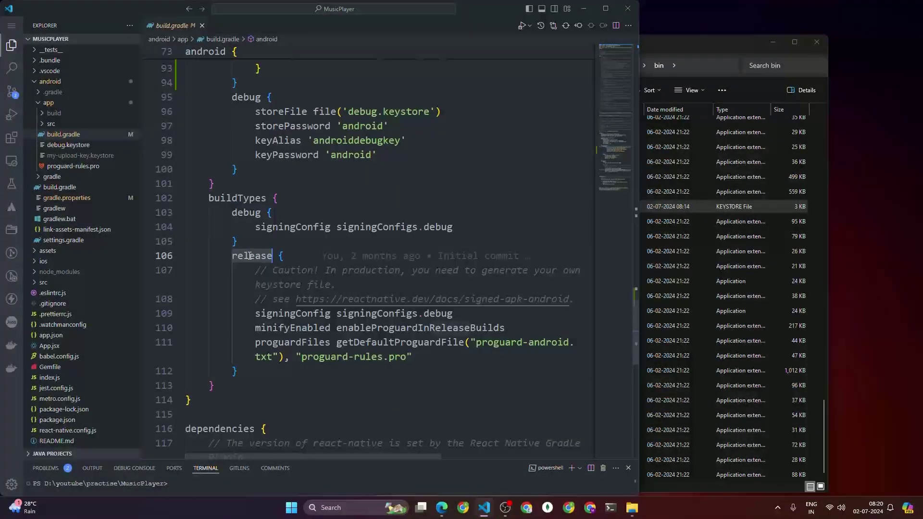
click(293, 253)
double_click(240, 256)
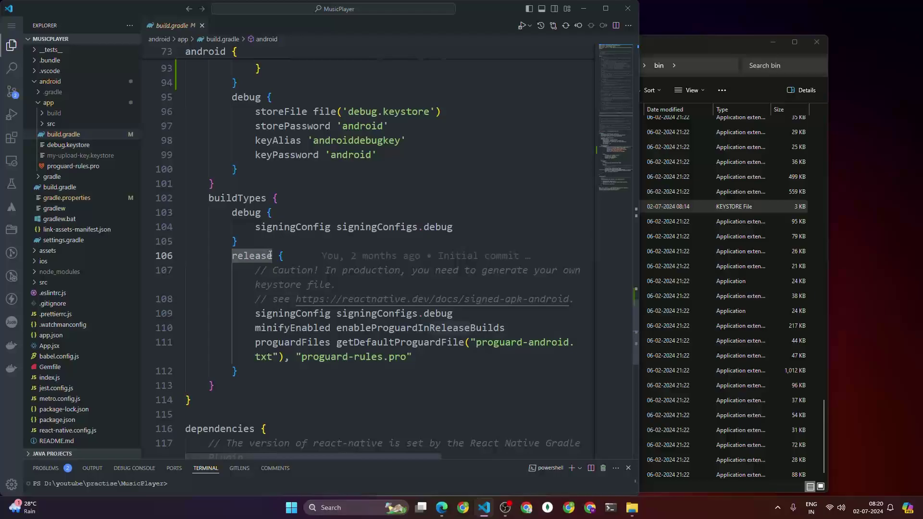
click(433, 314)
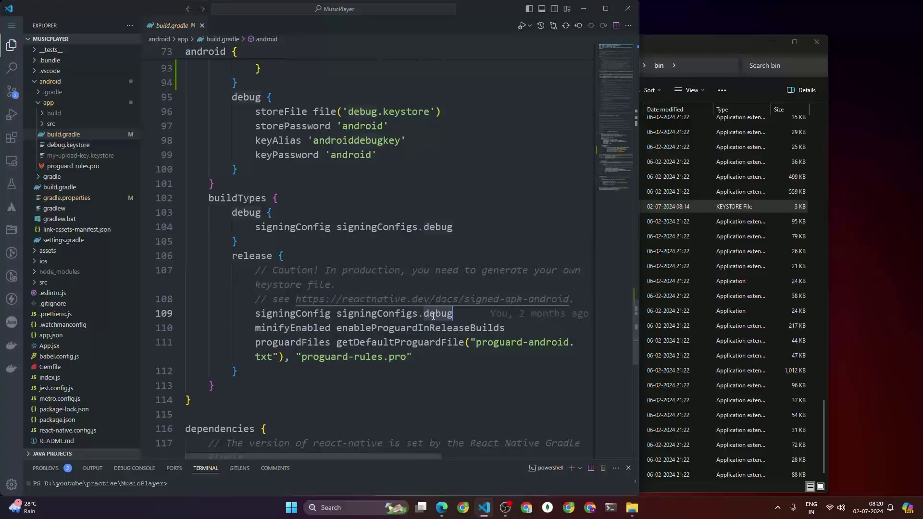
- Copy 'release' from the docs and paste it over 'debug' in the line 109 signingConfig
key(alt+Tab)
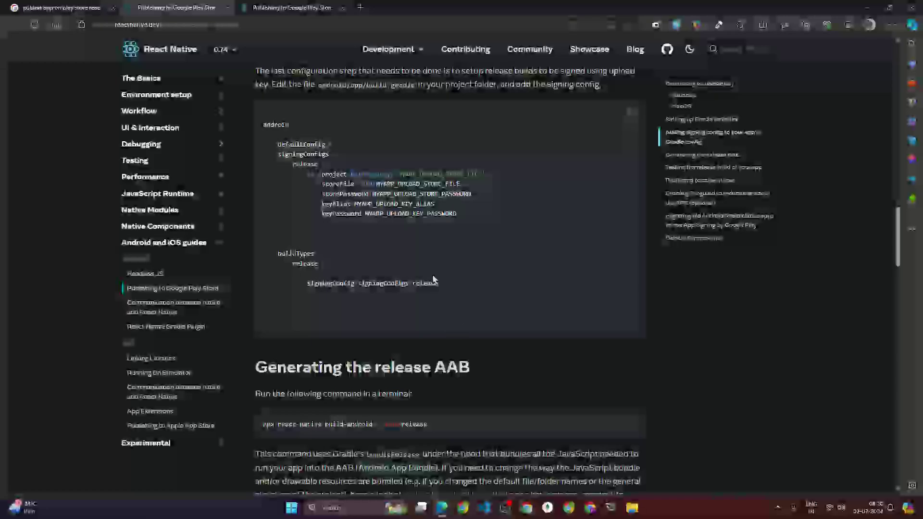
double_click(425, 283)
key(ctrl+c)
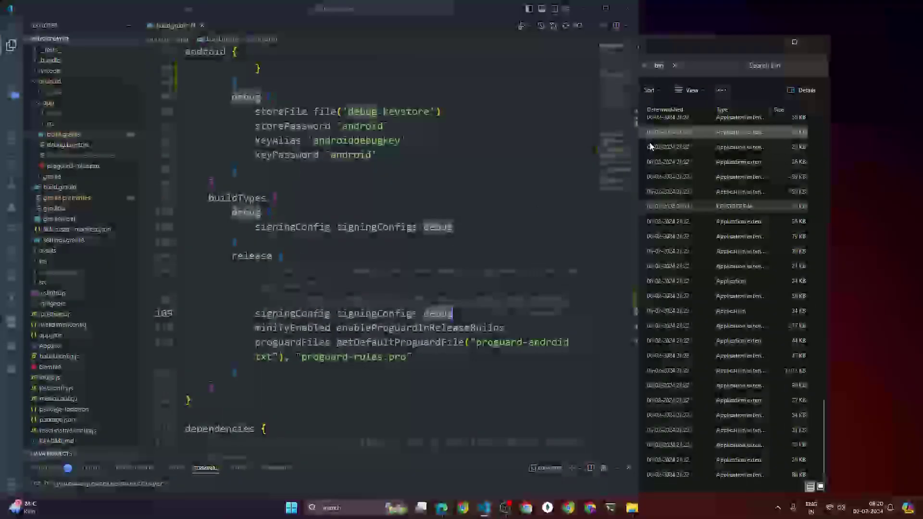
key(alt+Tab)
double_click(437, 313)
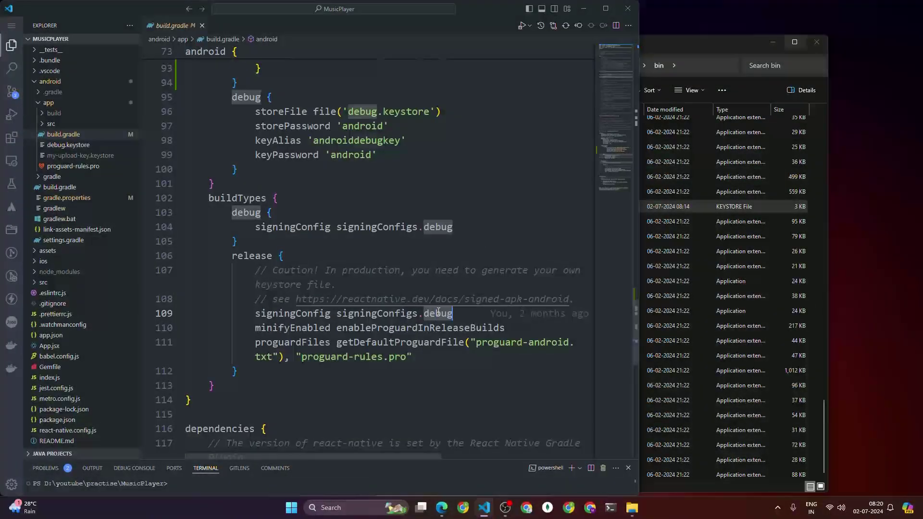
key(ctrl+v)
scroll(308, 284, down, 2)
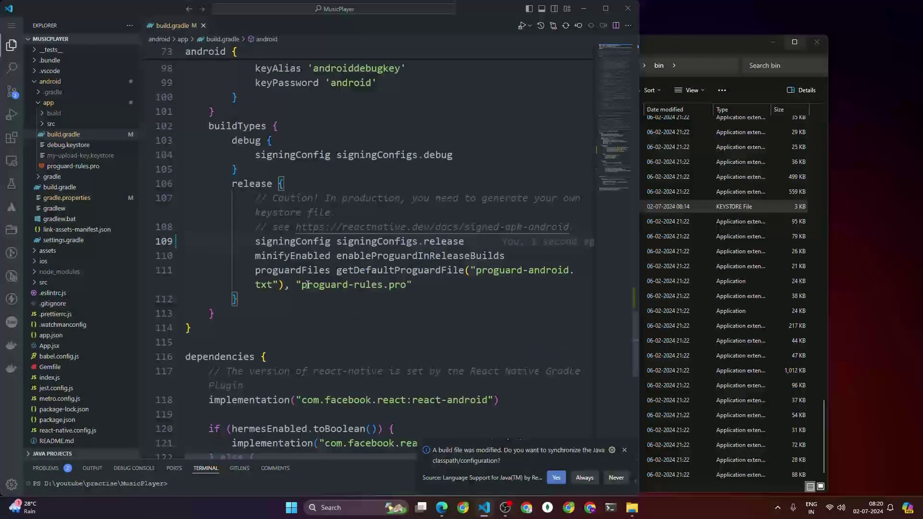
key(alt+Tab)
scroll(396, 278, down, 2)
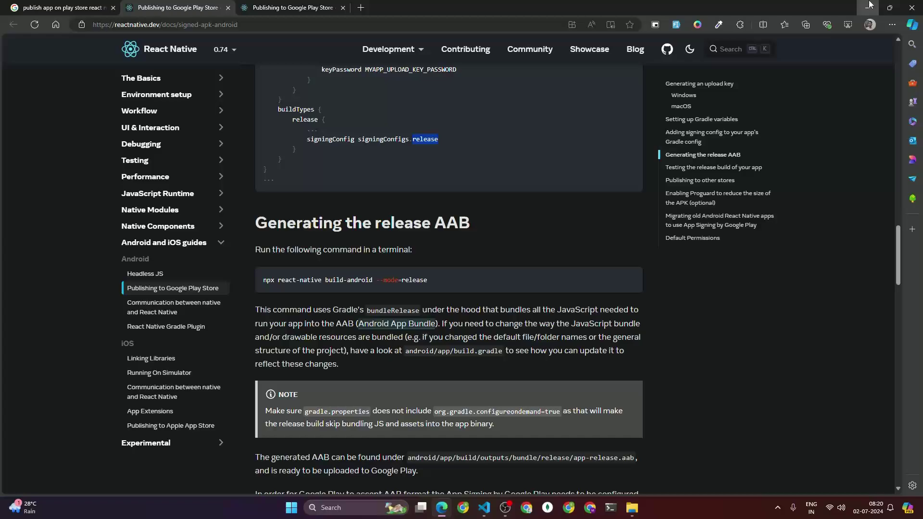
key(alt+Tab)
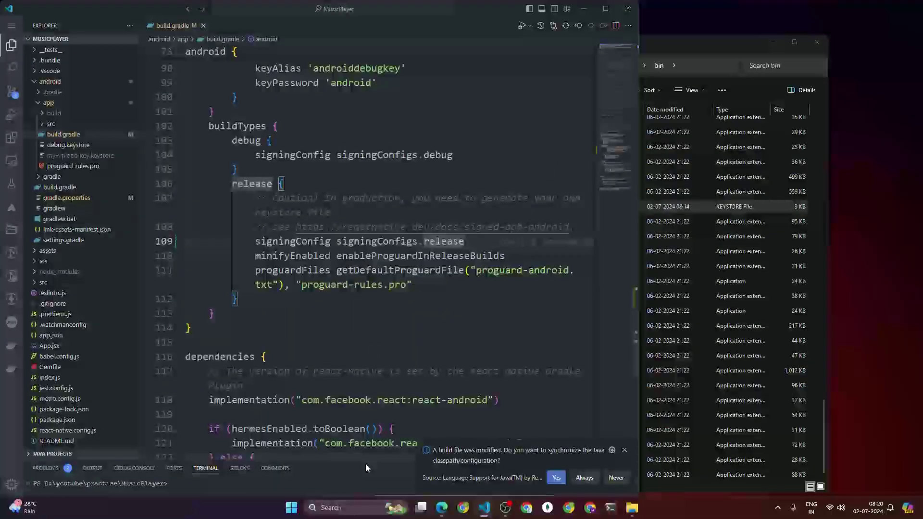
- Close build.gradle, collapse the Explorer folders, enlarge the interface text and resize the terminal
drag(367, 460, 375, 206)
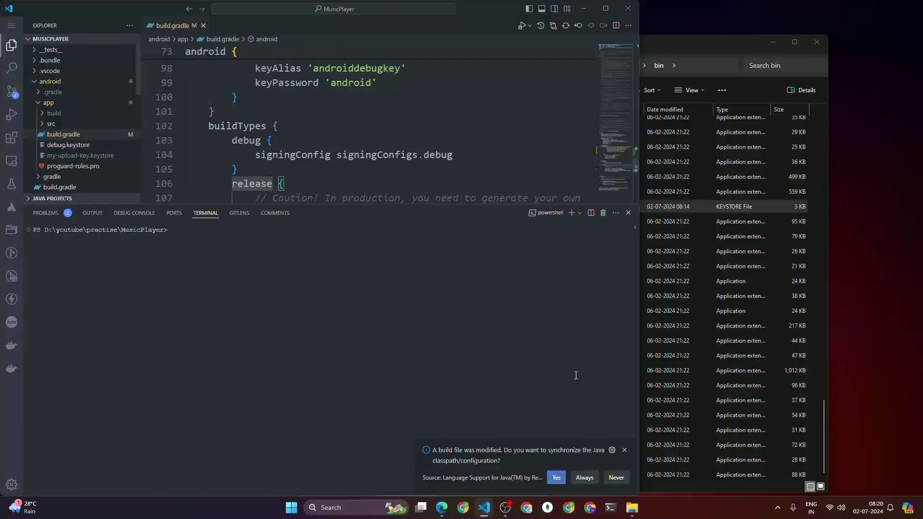
click(624, 450)
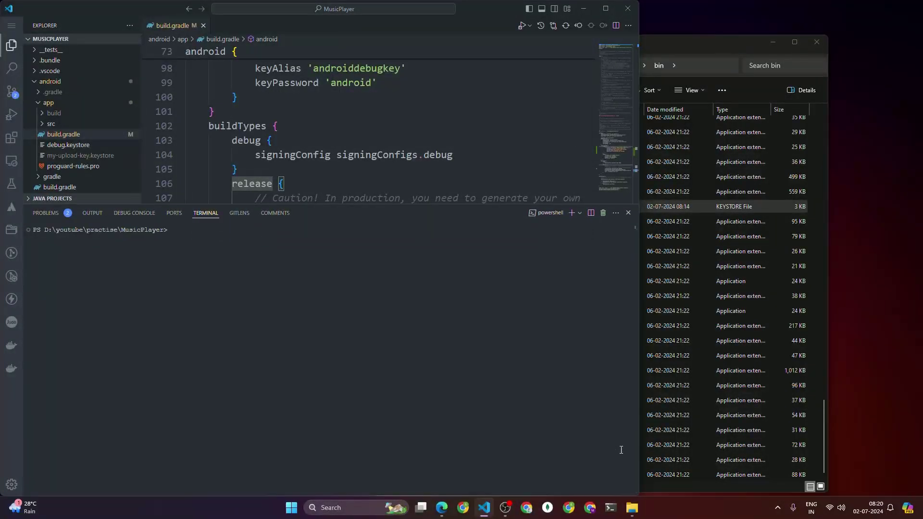
click(203, 26)
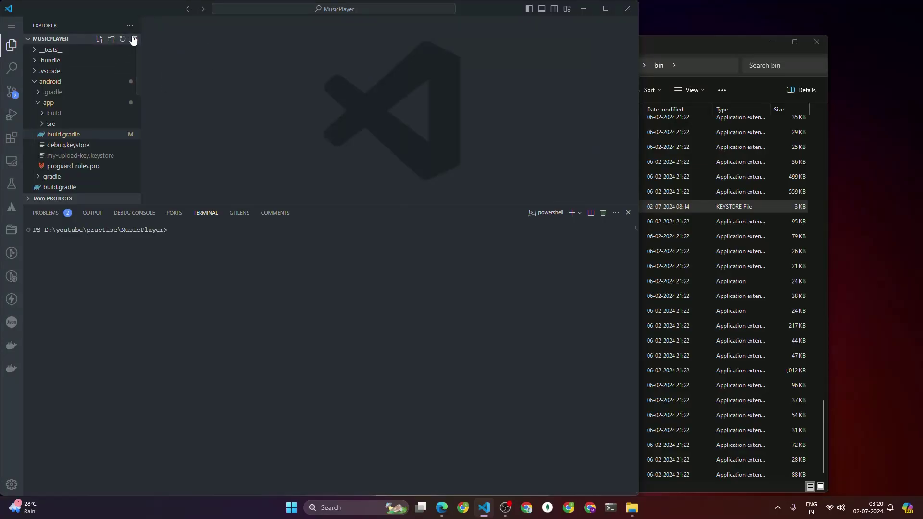
click(134, 39)
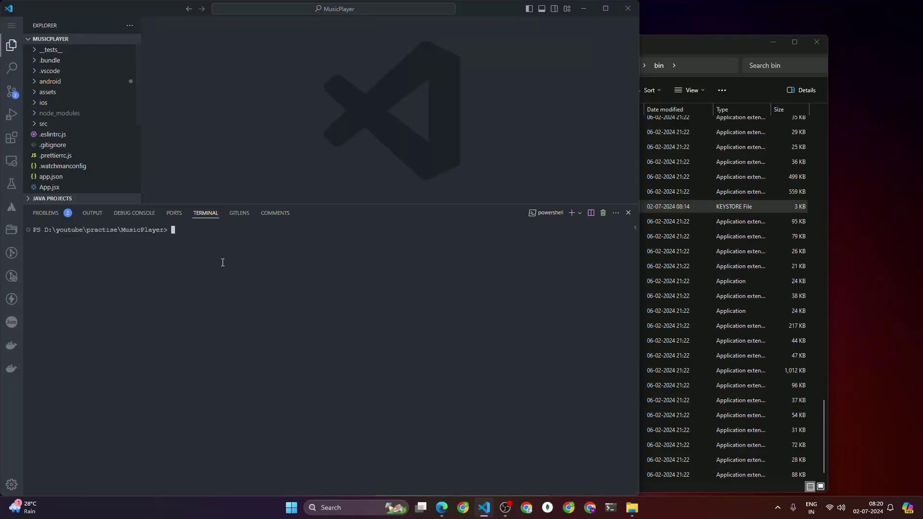
key(ctrl+equal)
key(ctrl+equal)
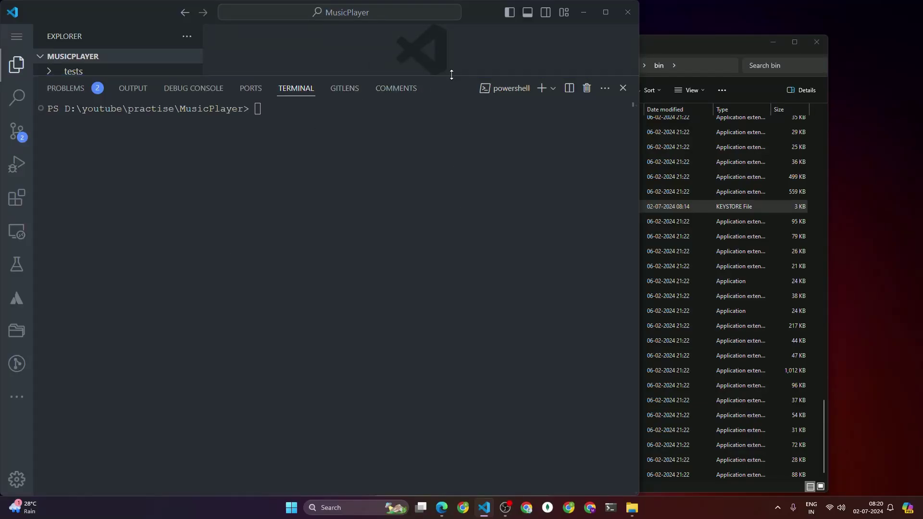
drag(451, 75, 445, 254)
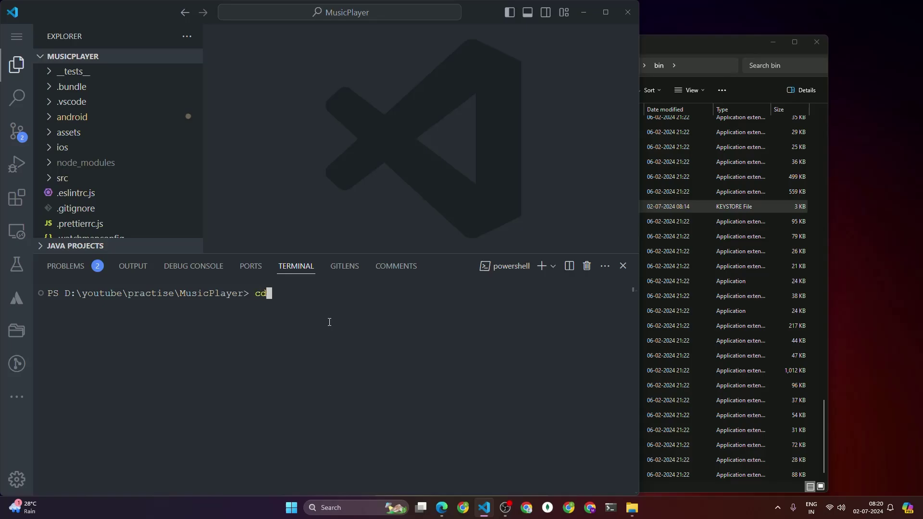
- Review the release build command under 'Generating the release AAB' in the React Native docs
key(alt+Tab)
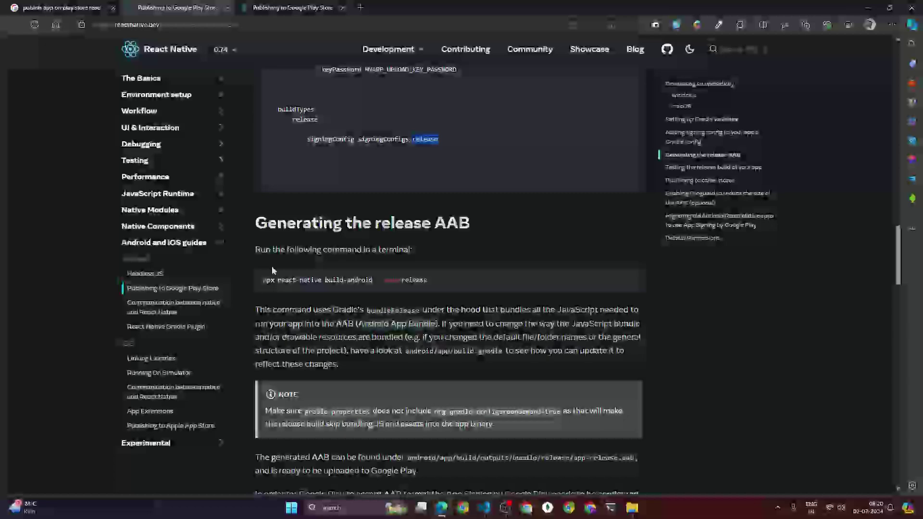
drag(290, 280, 427, 278)
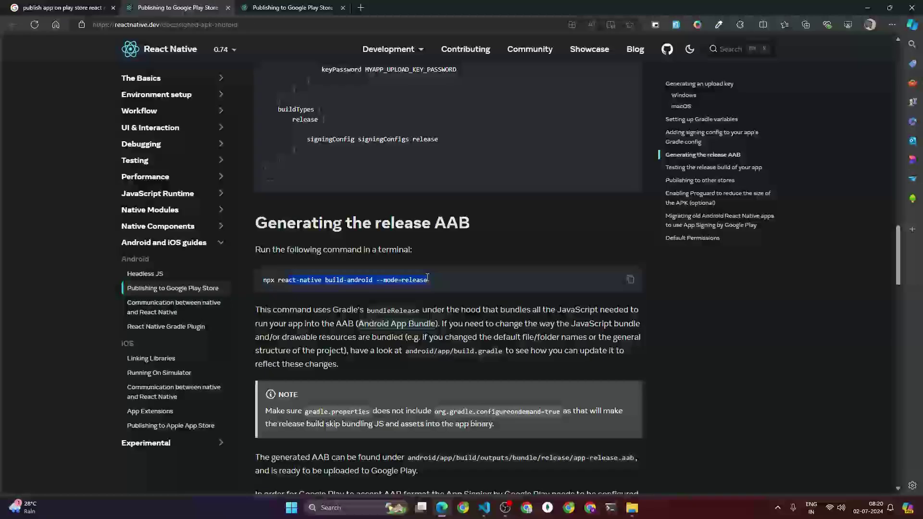
click(339, 222)
triple_click(339, 222)
scroll(365, 269, down, 5)
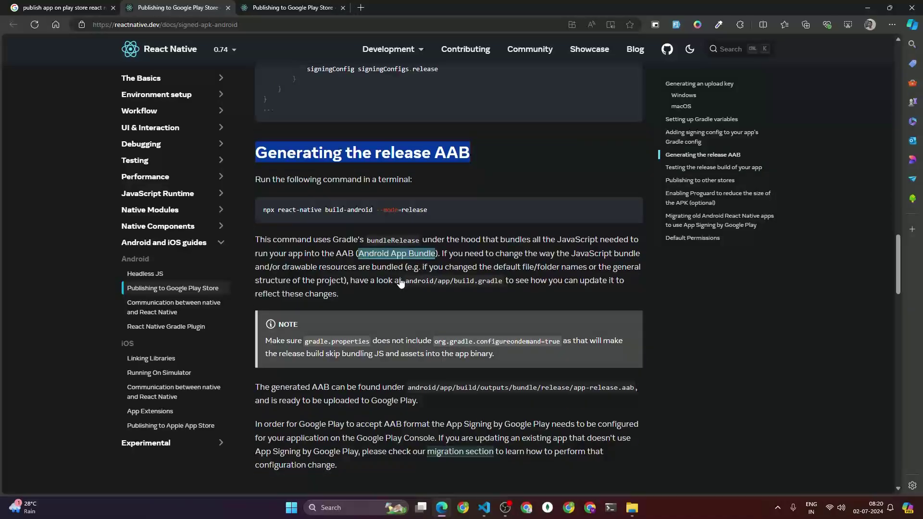
scroll(401, 283, up, 4)
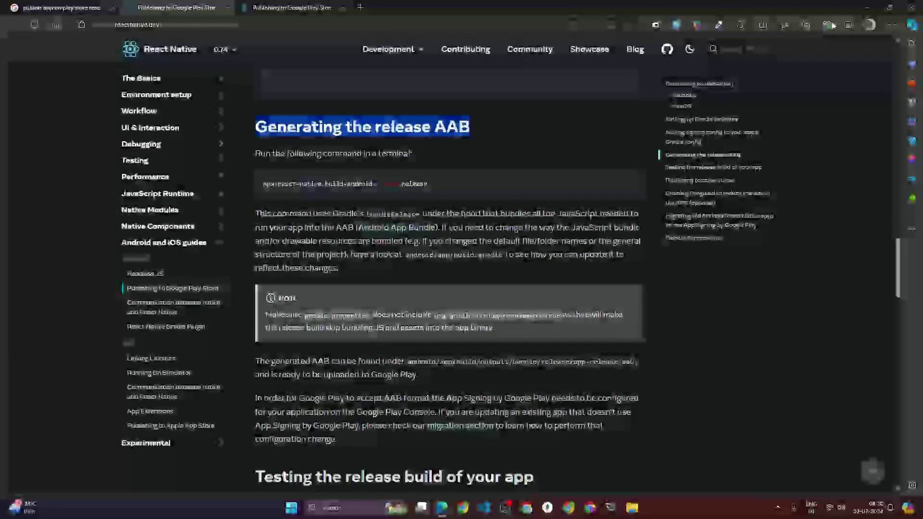
click(869, 7)
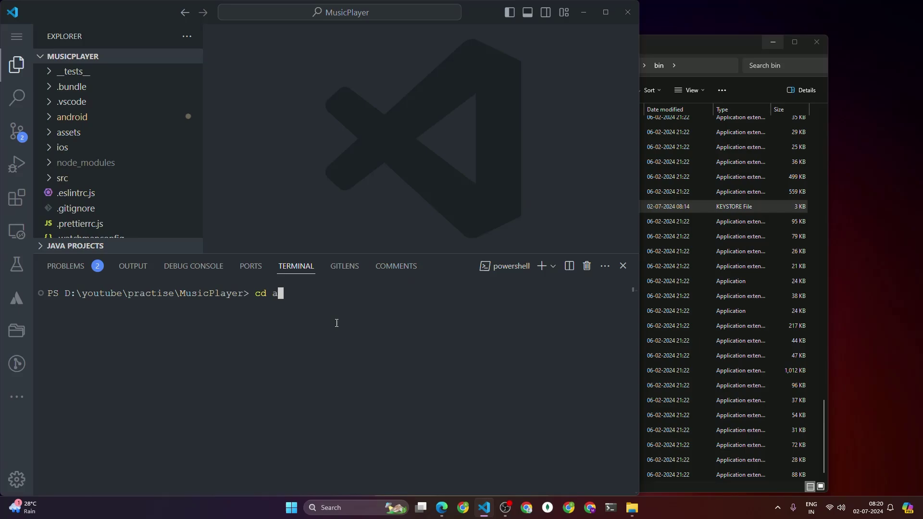
- Change the PowerShell terminal into the android folder with cd .\android\
text(an)
key(Tab)
key(Return)
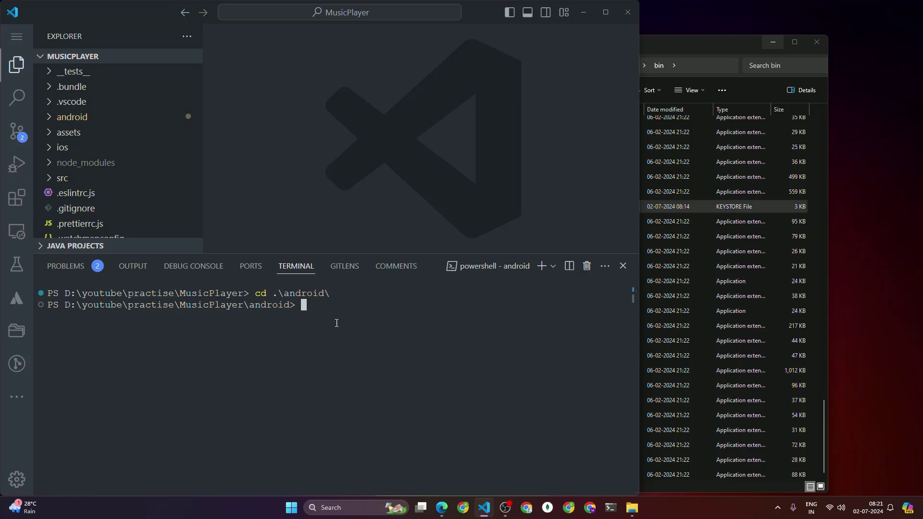
- Copy ./gradlew assembleRelease from notes.txt in Notepad and run it in the terminal
key(super)
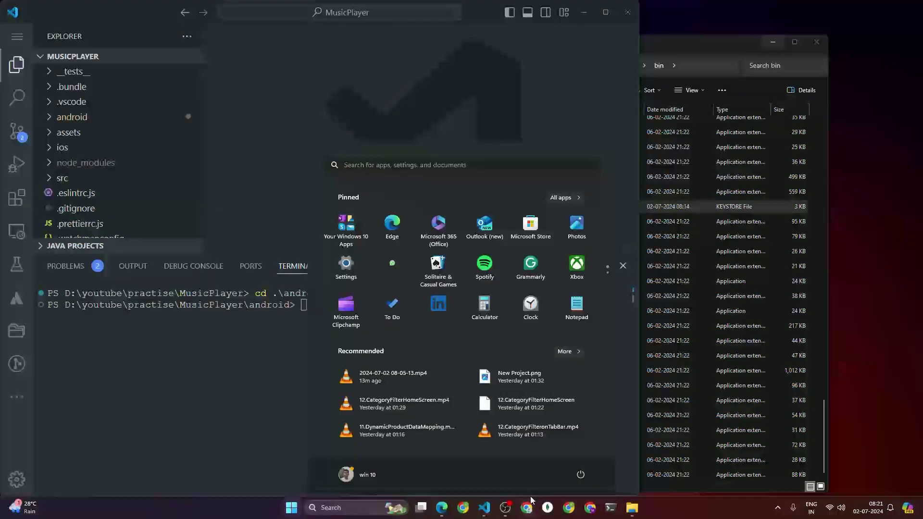
text(no)
key(Return)
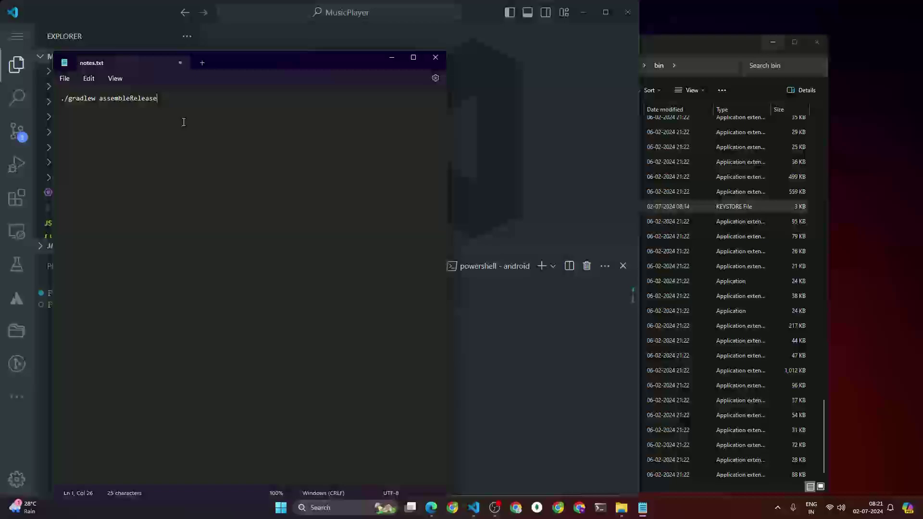
triple_click(105, 101)
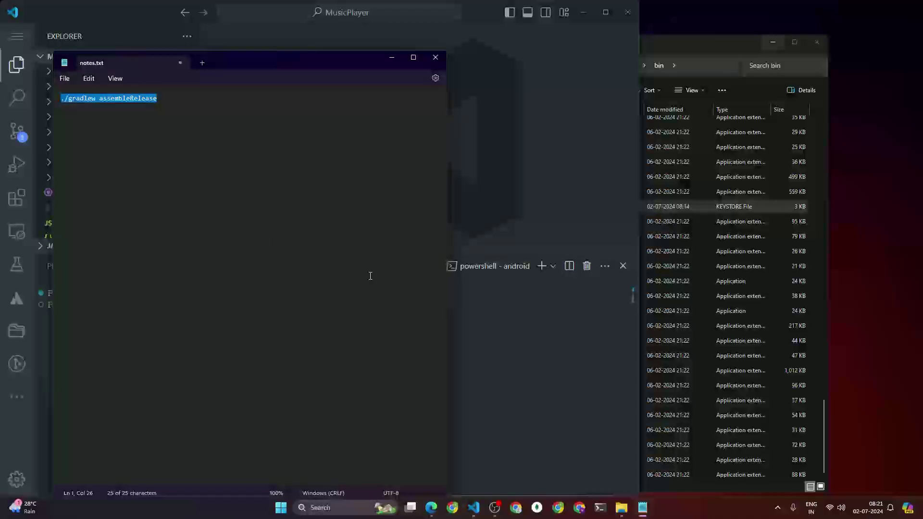
click(483, 341)
text(./gradlew assembleRelease)
key(Return)
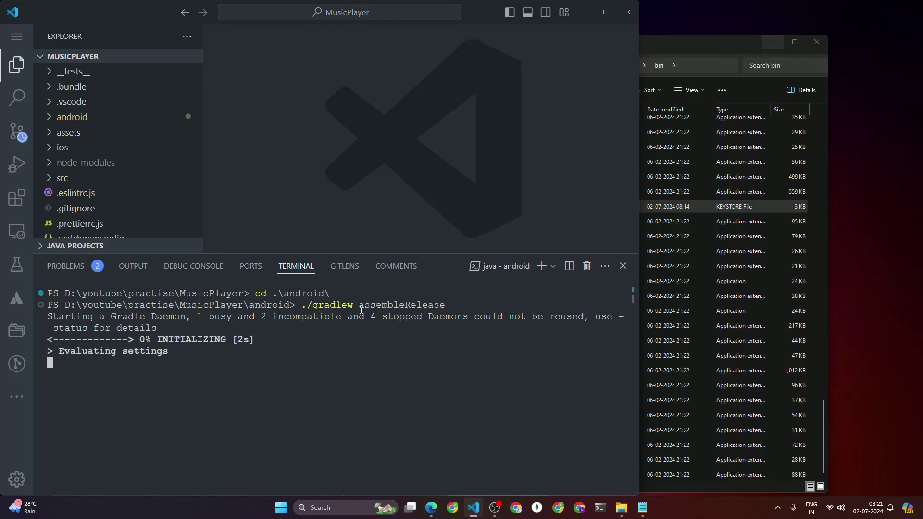
- Compare the cd .\android and ./gradlew assembleRelease commands in the terminal against notes.txt
key(alt+Tab)
click(194, 161)
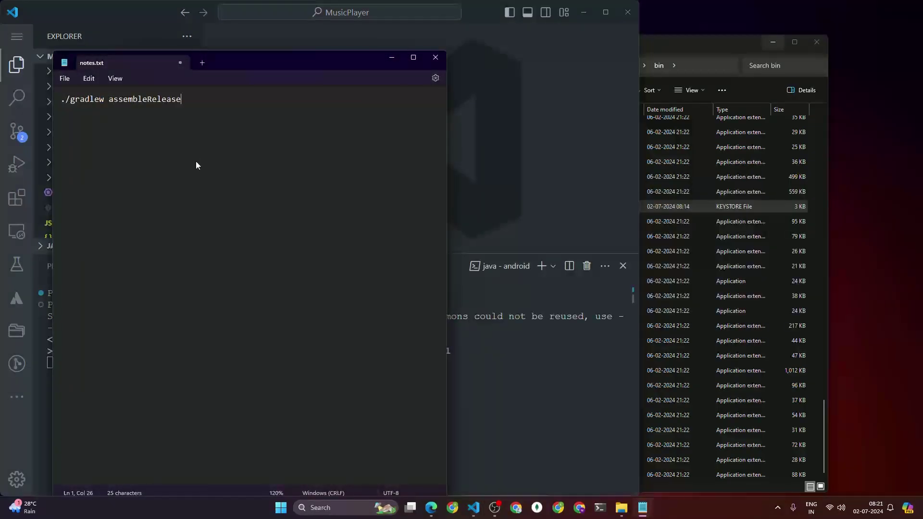
scroll(195, 161, up, 3)
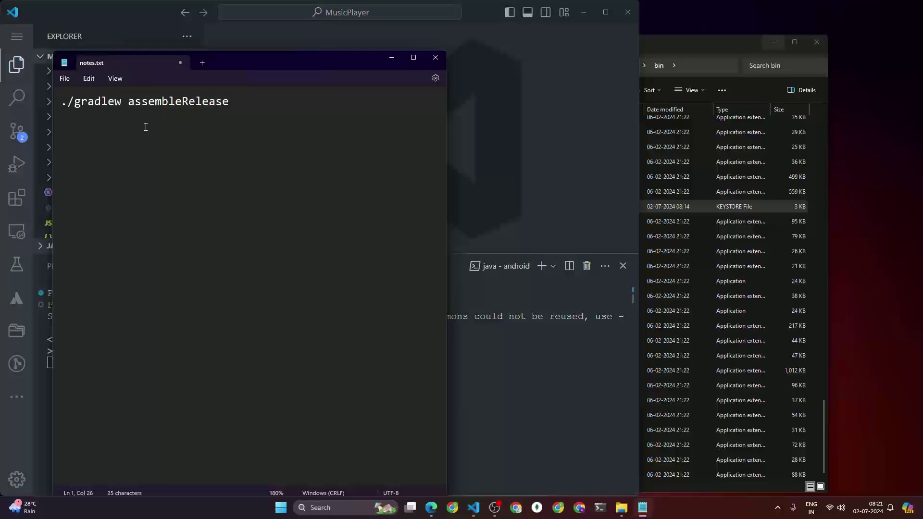
click(480, 137)
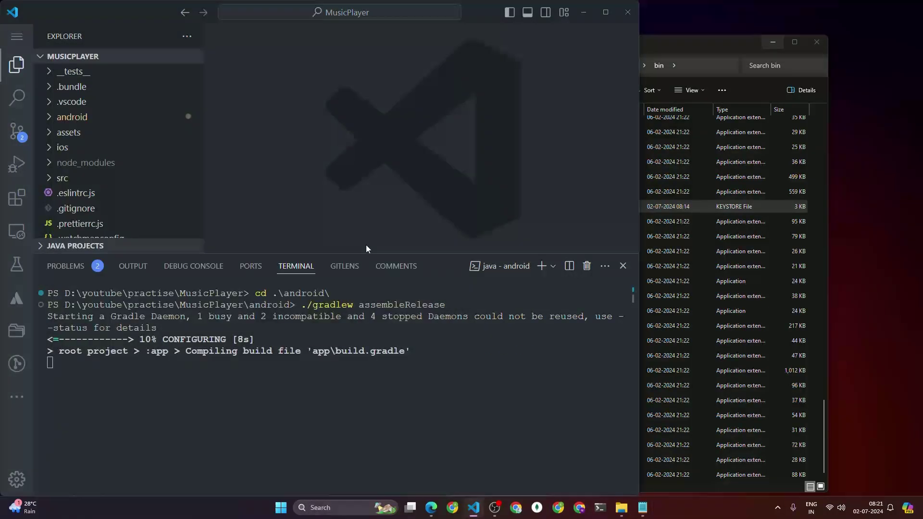
drag(261, 291, 326, 293)
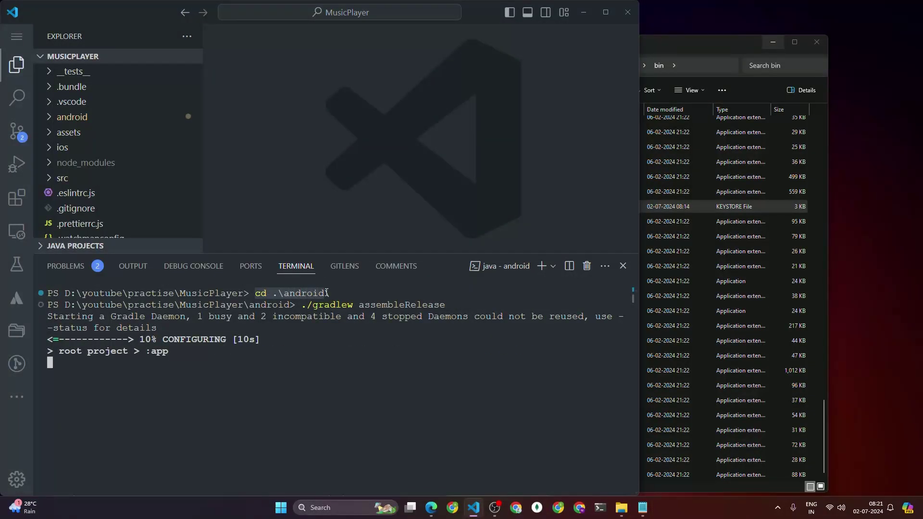
key(alt+Tab)
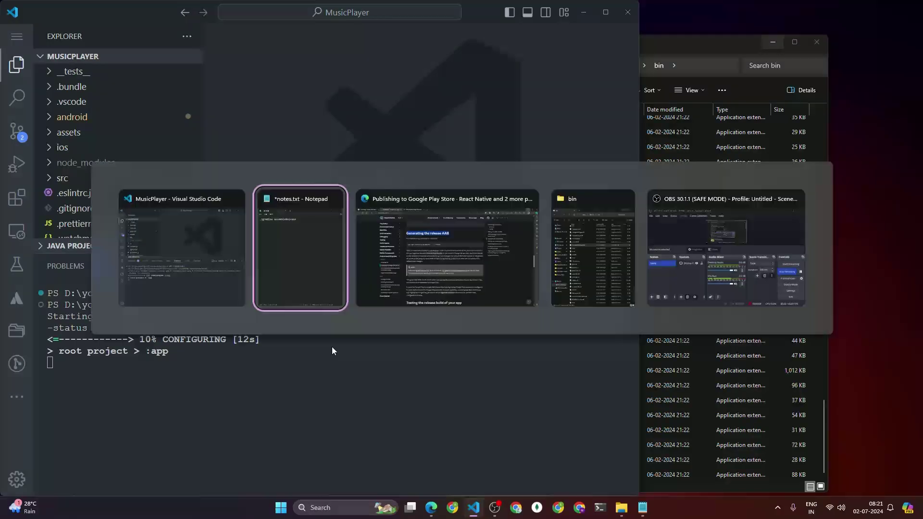
drag(63, 105, 195, 105)
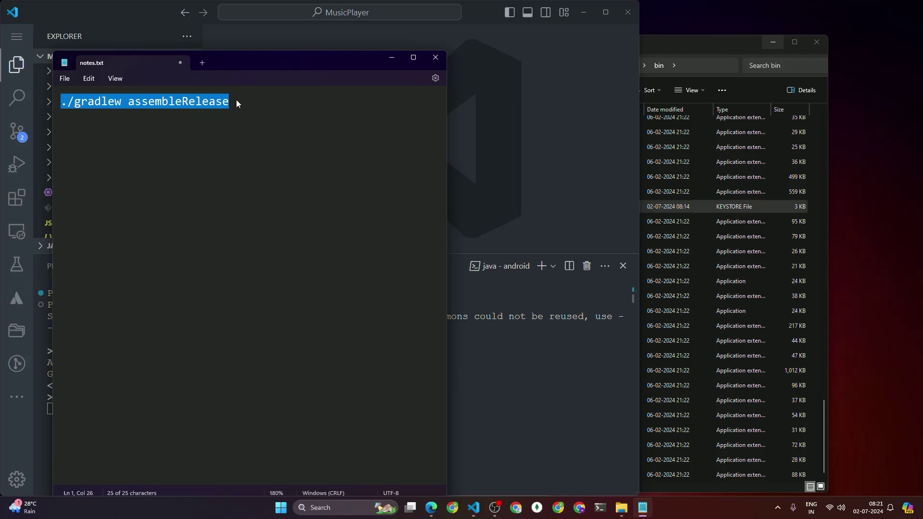
click(597, 155)
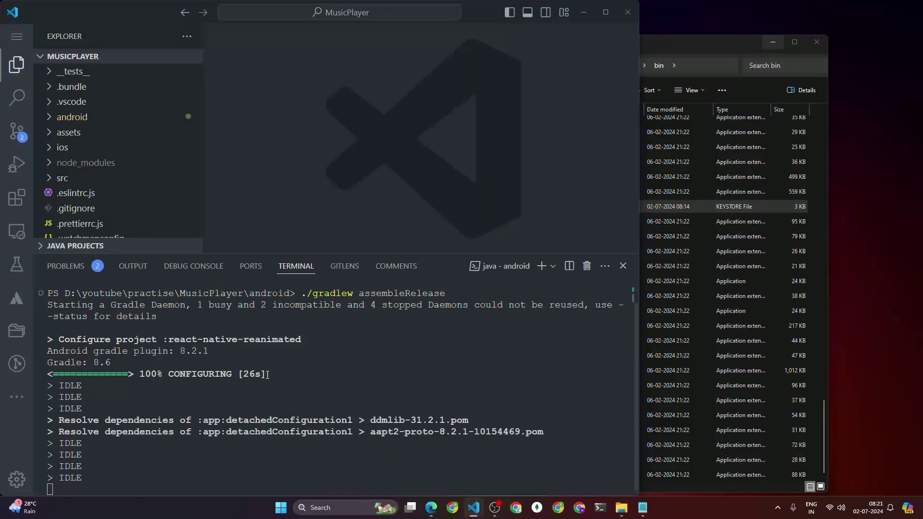
key(alt+Tab)
click(406, 293)
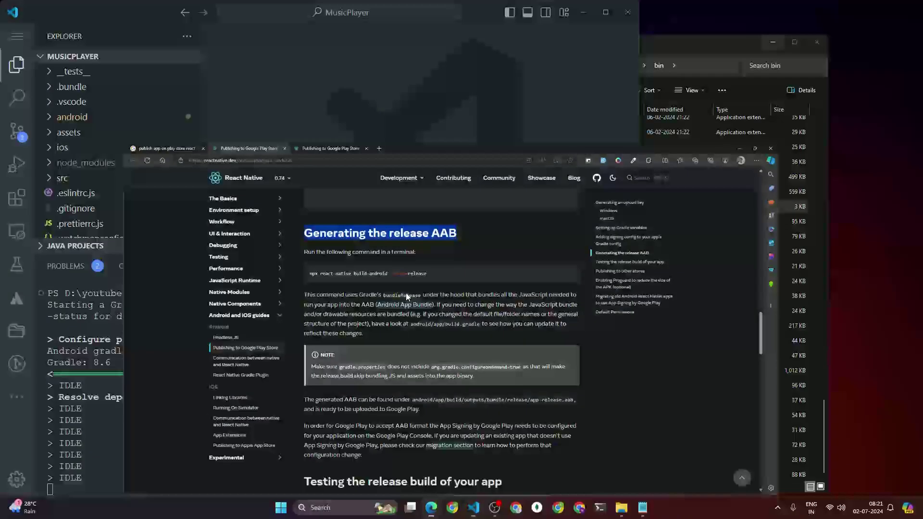
- Highlight the npx react-native build-android --mode=release command in the docs and shrink the terminal
scroll(278, 229, up, 1)
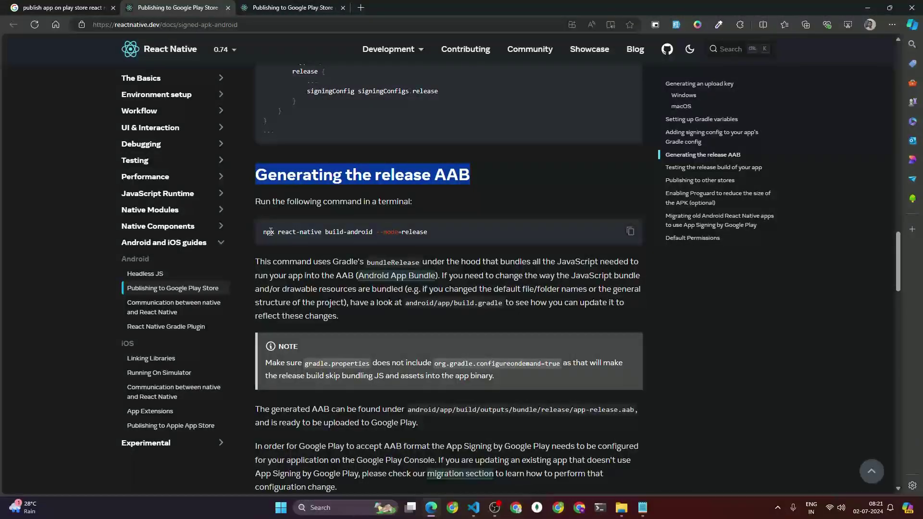
click(630, 231)
click(533, 219)
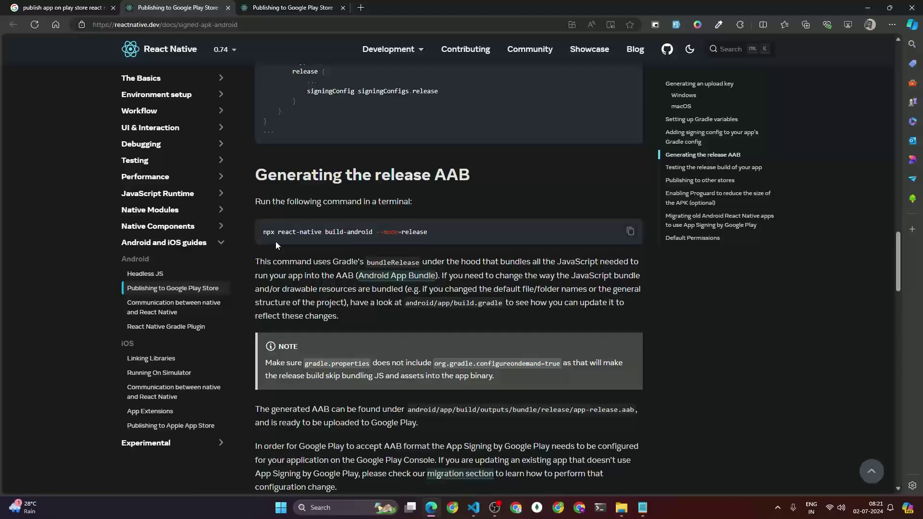
drag(263, 232, 431, 240)
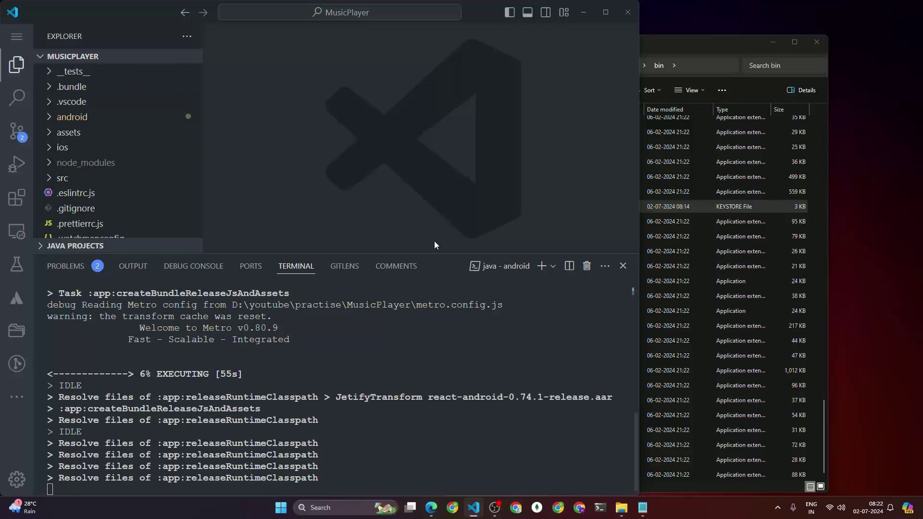
drag(438, 253, 438, 329)
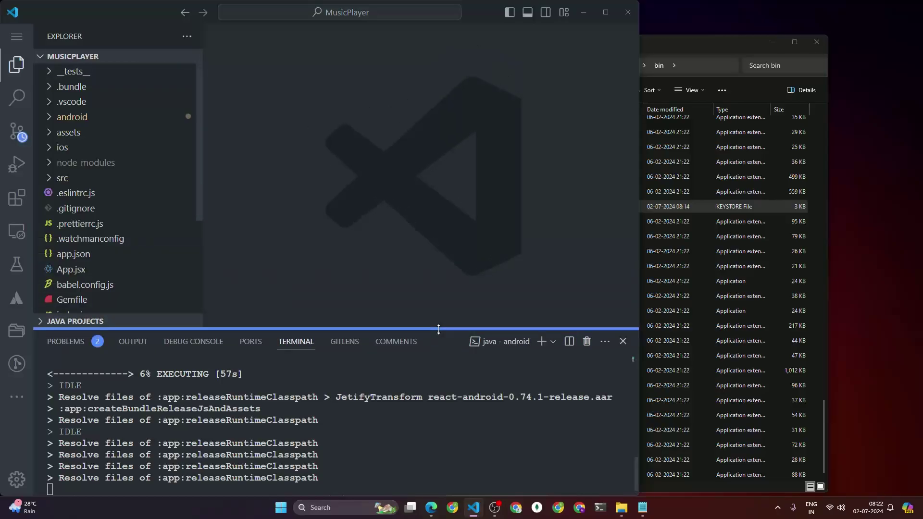
key(alt+Tab)
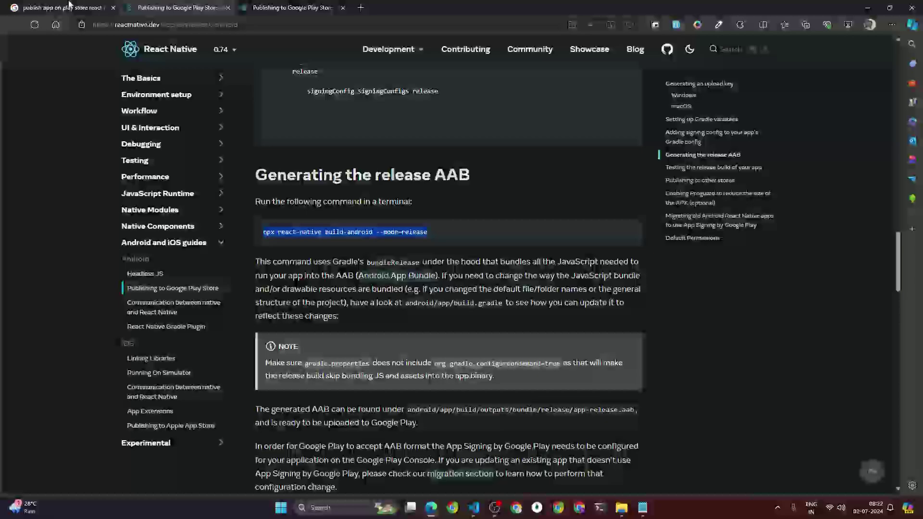
- Open the reactnative.dev Publishing to Google Play Store result in a new tab and scroll to the JDK bin path
click(69, 6)
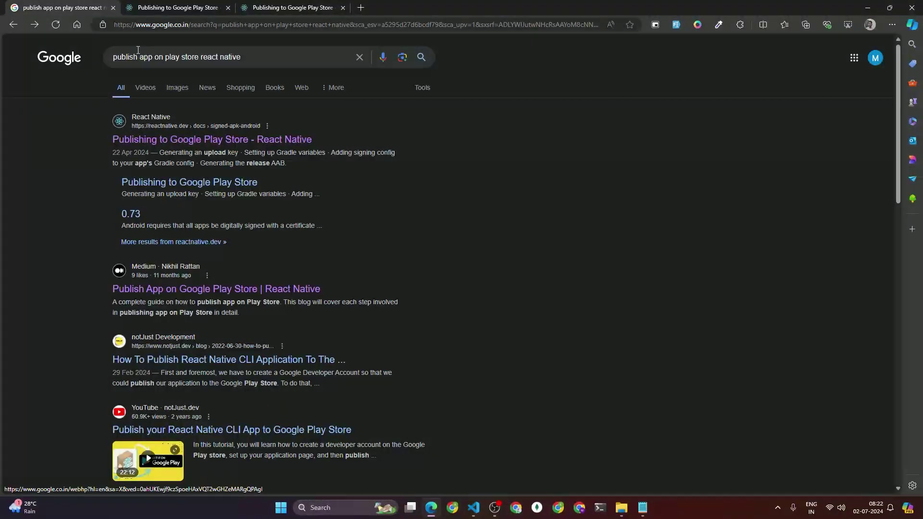
drag(116, 60, 217, 62)
click(103, 128)
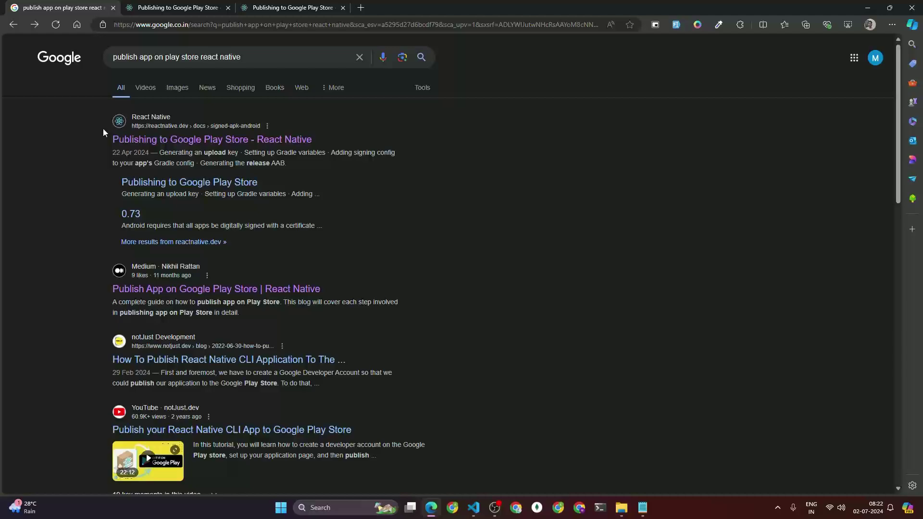
middle_click(145, 141)
click(260, 4)
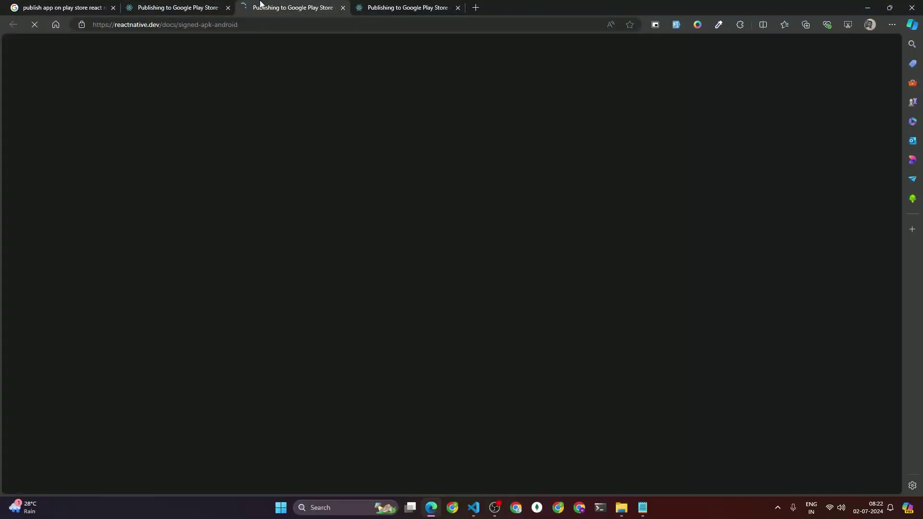
scroll(394, 322, down, 3)
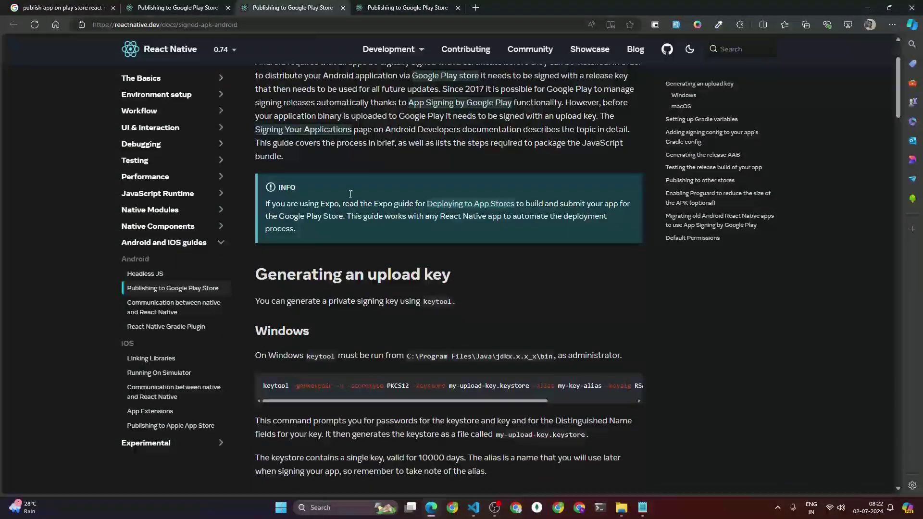
scroll(363, 326, down, 1)
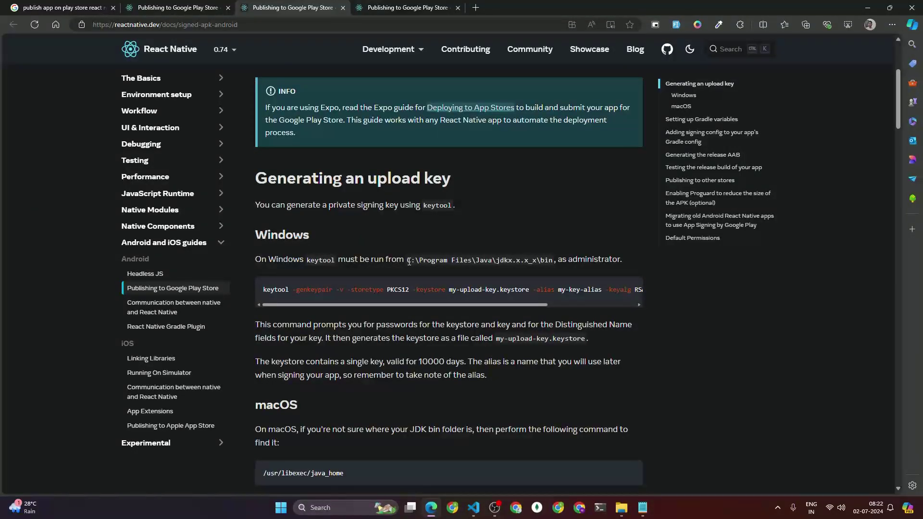
drag(408, 261, 421, 262)
click(431, 265)
click(621, 507)
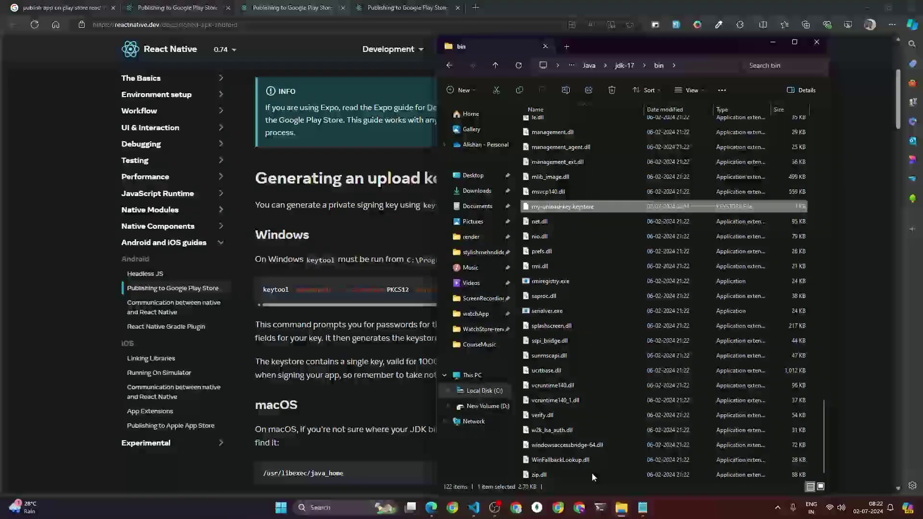
click(686, 70)
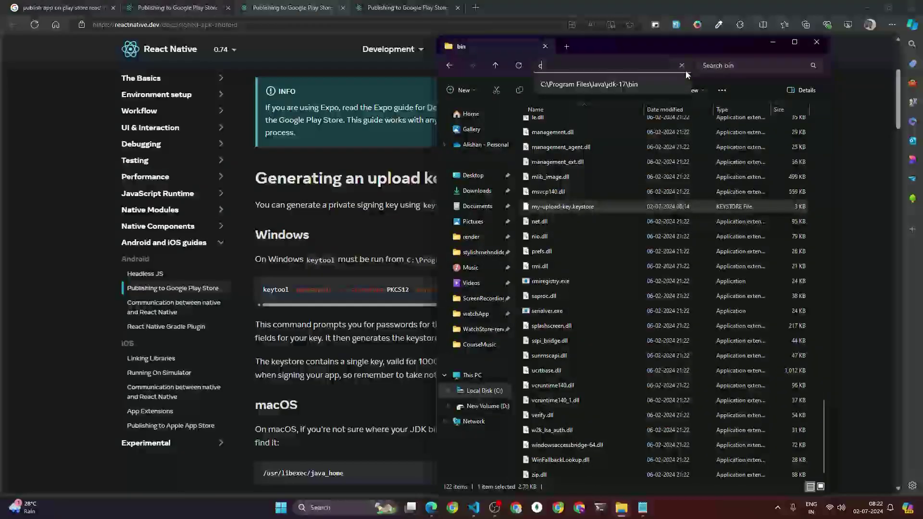
text(cmd)
key(Return)
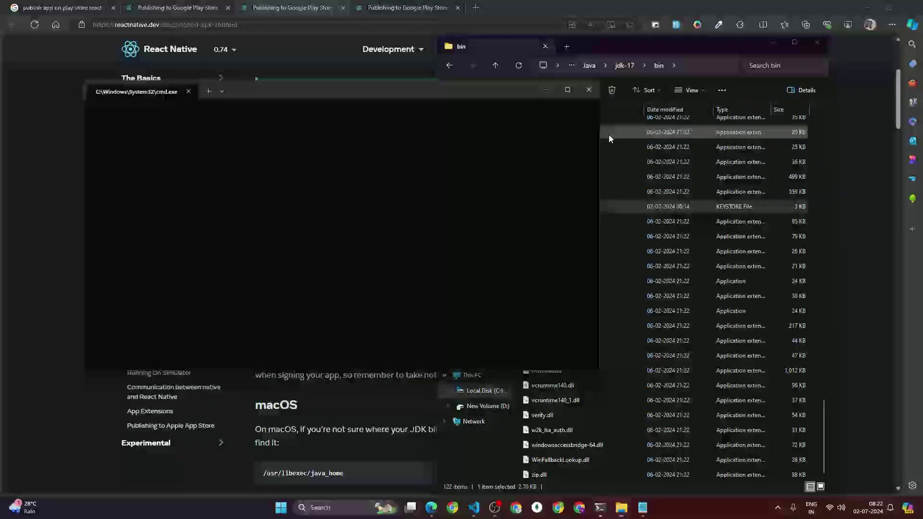
click(598, 85)
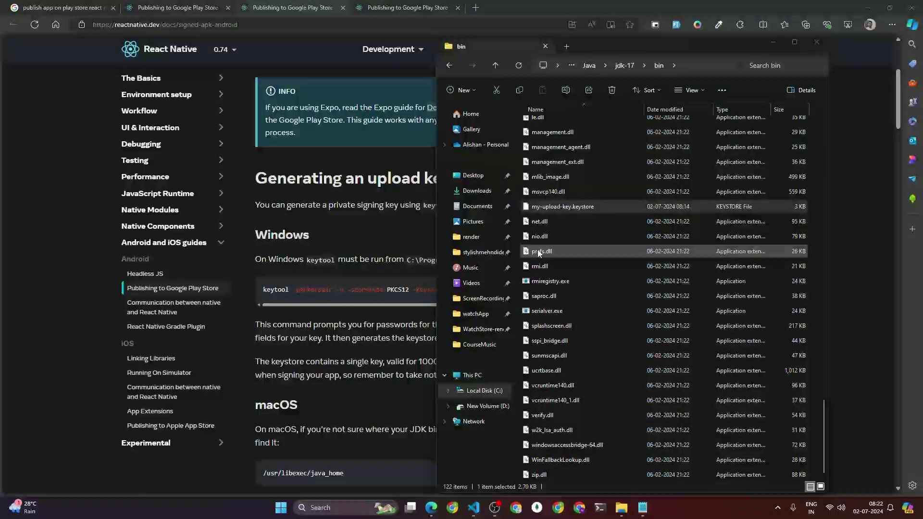
click(517, 248)
right_click(518, 248)
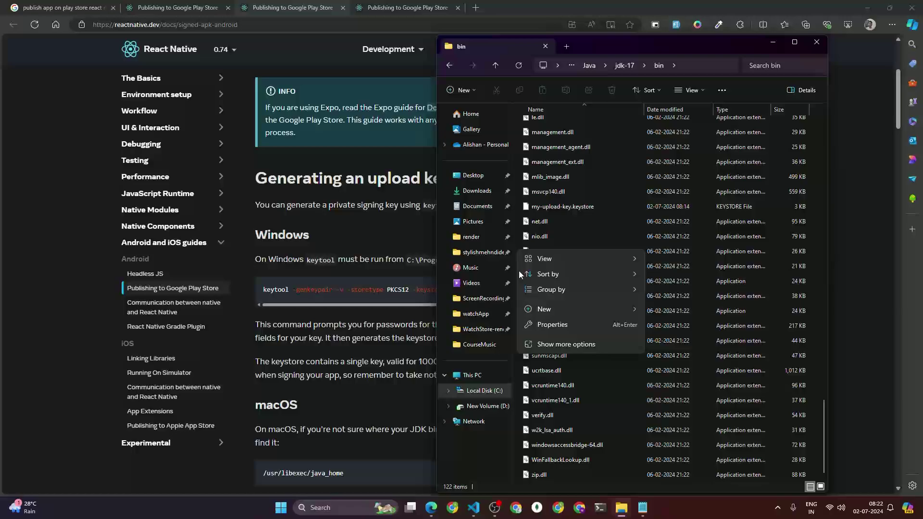
key(Escape)
right_click(551, 345)
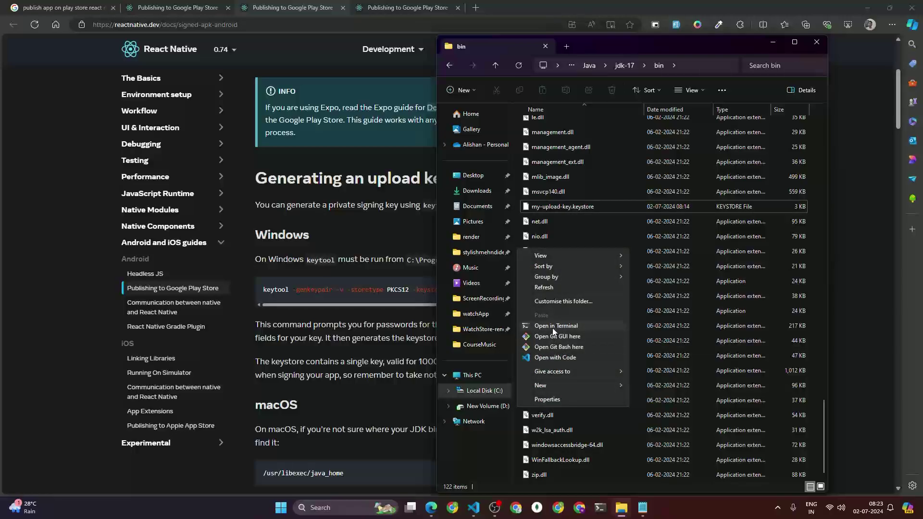
click(552, 327)
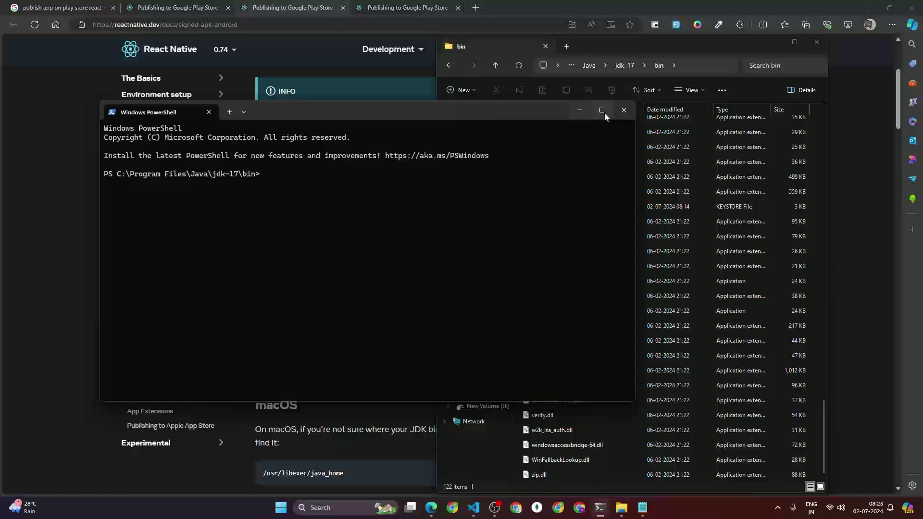
click(624, 110)
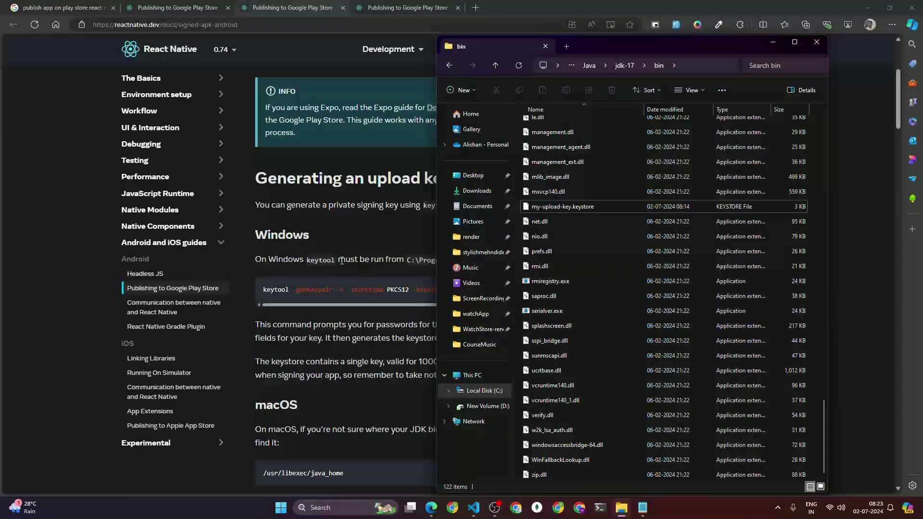
click(342, 260)
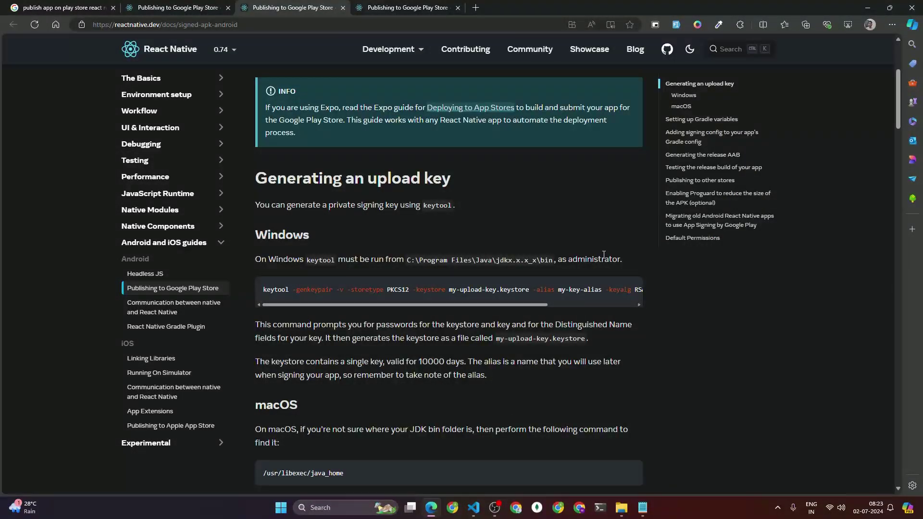
- Scroll through the keytool command, check the build, then scroll down to Setting up Gradle variables
drag(539, 307, 614, 306)
click(581, 309)
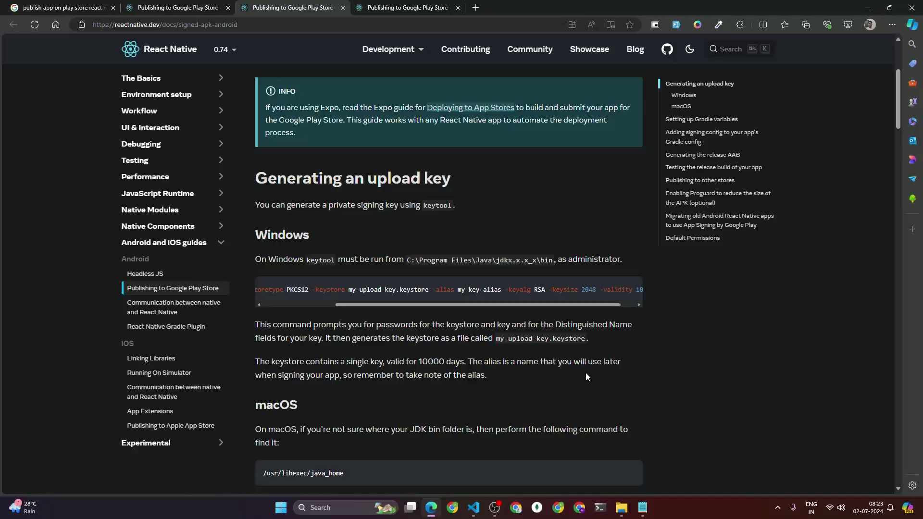
click(621, 507)
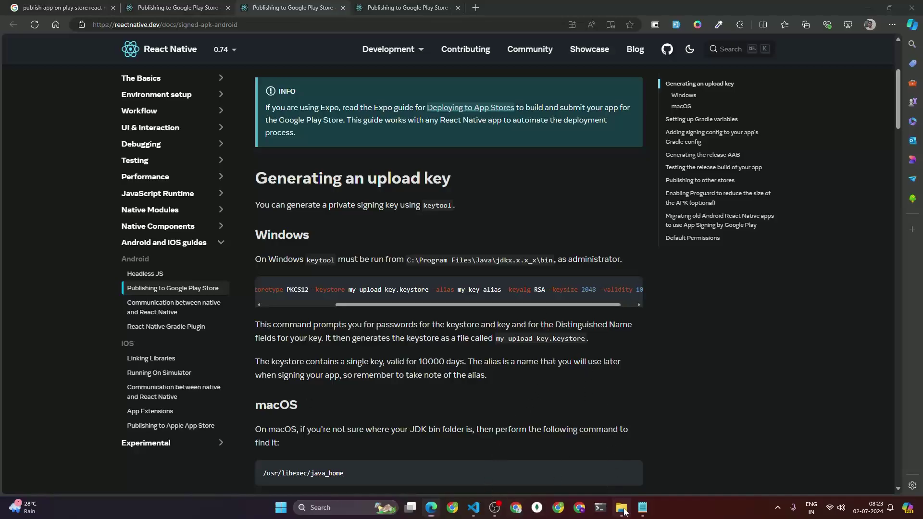
click(473, 507)
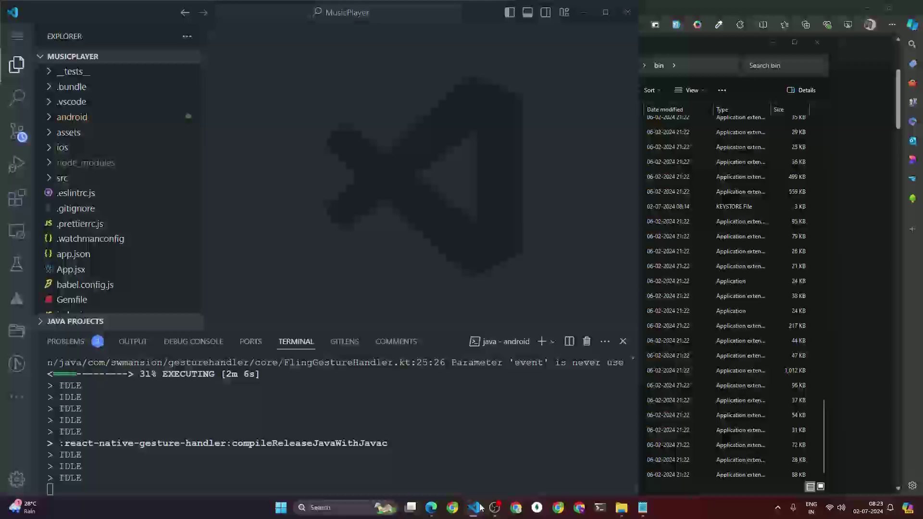
click(473, 507)
click(362, 349)
scroll(394, 331, down, 7)
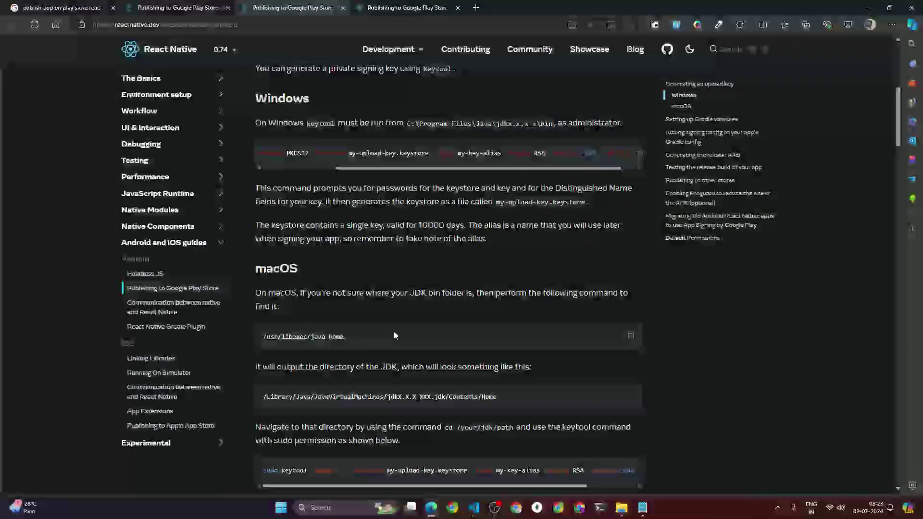
scroll(395, 331, down, 3)
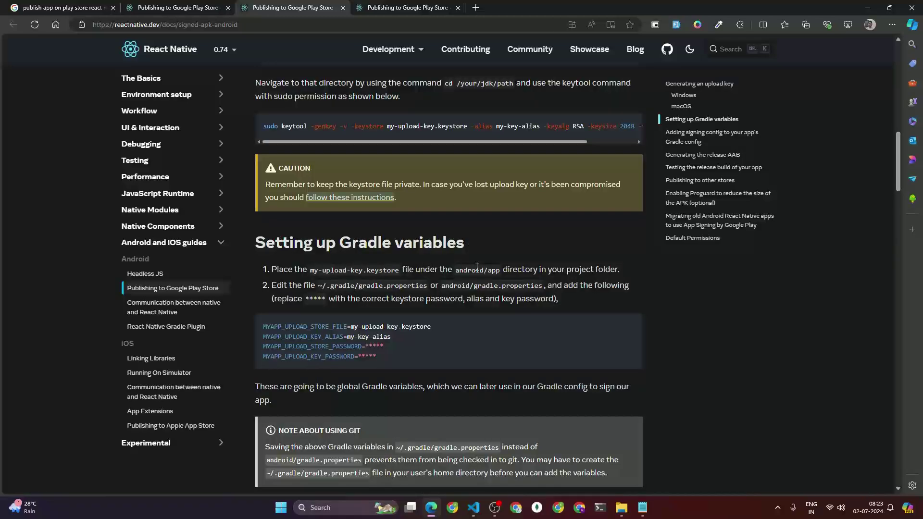
key(alt+Tab)
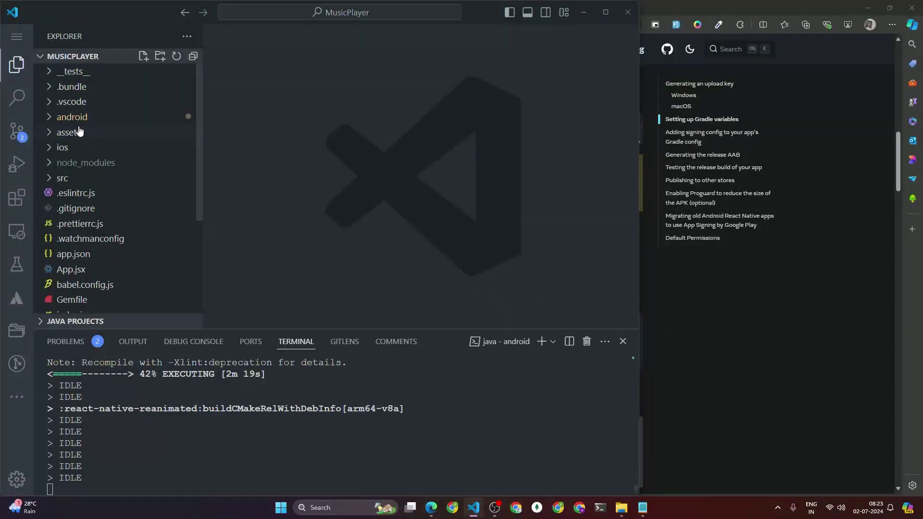
- Expand android/app and open debug.keystore and my-upload-key.keystore in the editor
click(72, 116)
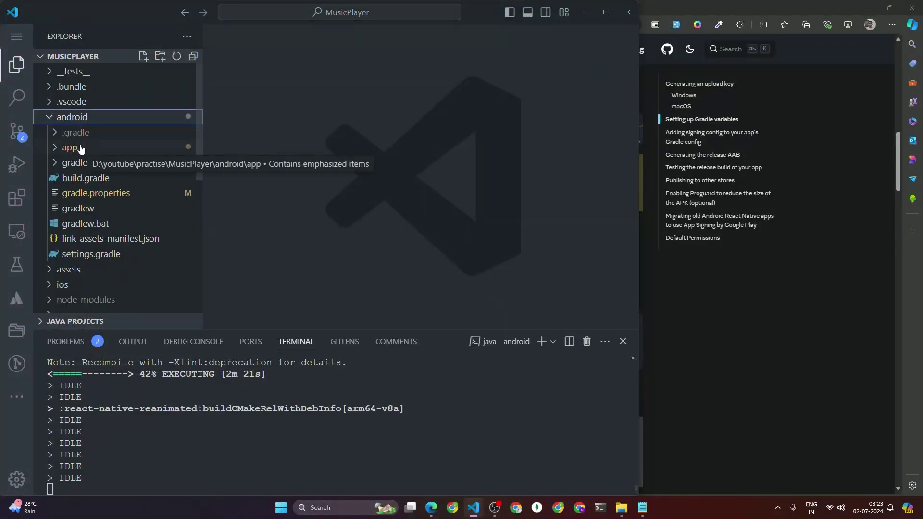
click(70, 148)
scroll(81, 149, down, 2)
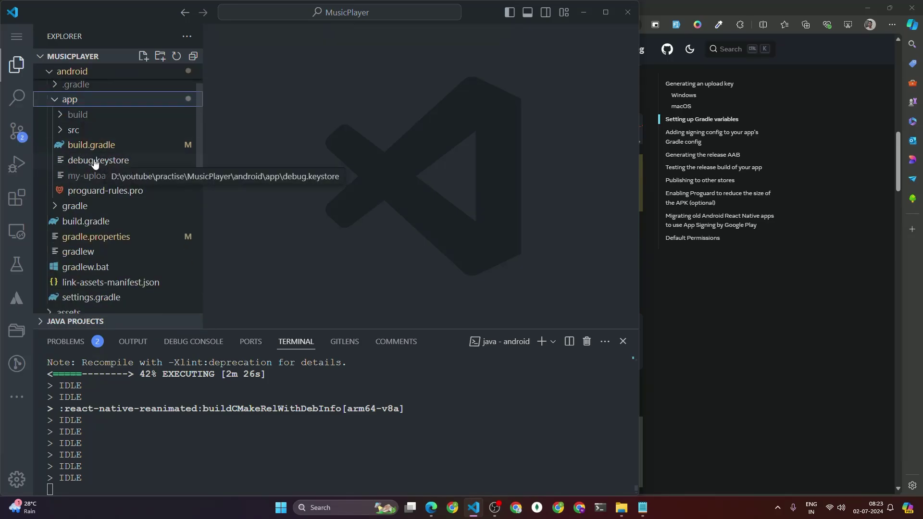
double_click(107, 163)
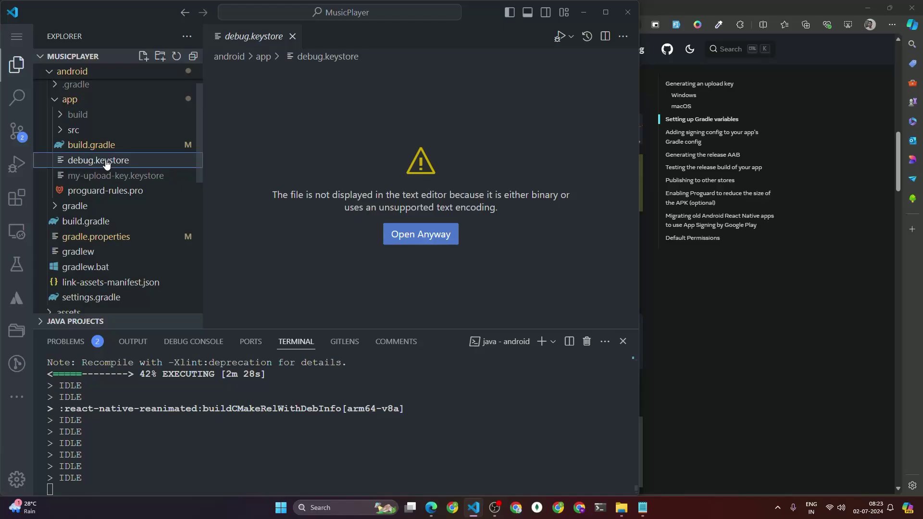
click(622, 508)
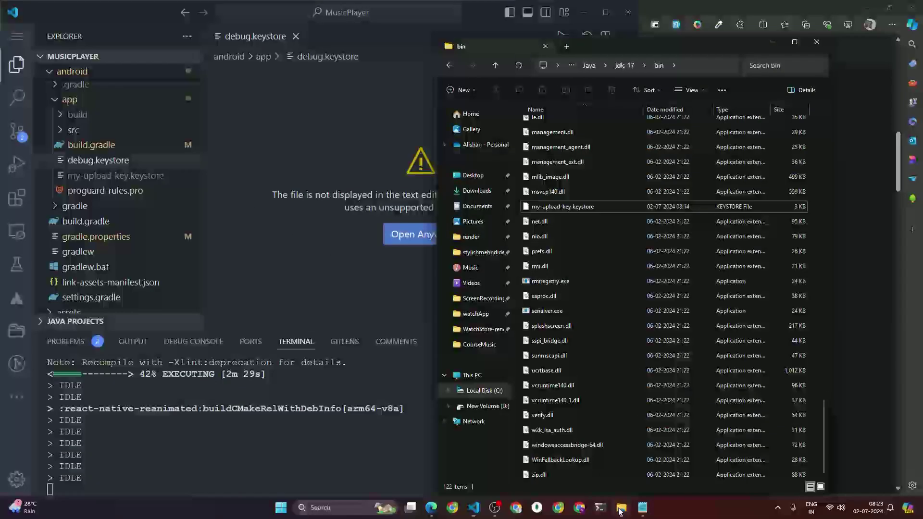
click(565, 207)
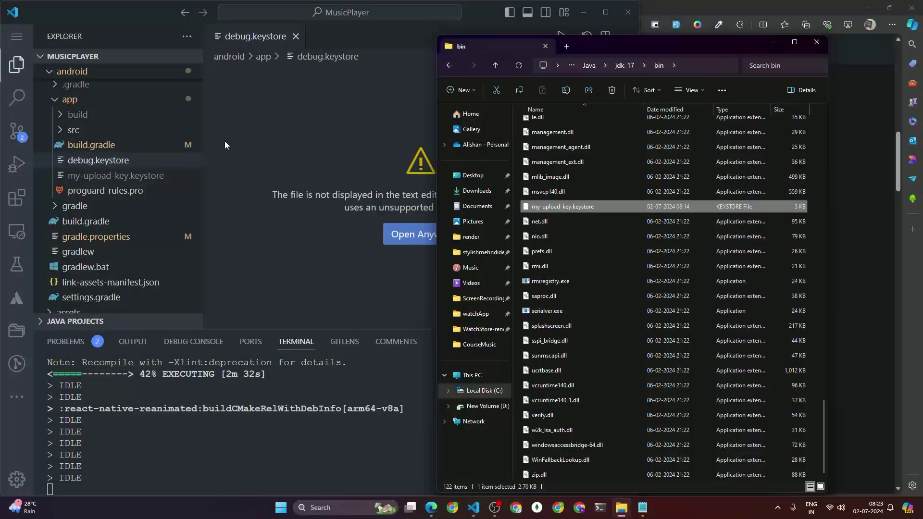
click(94, 179)
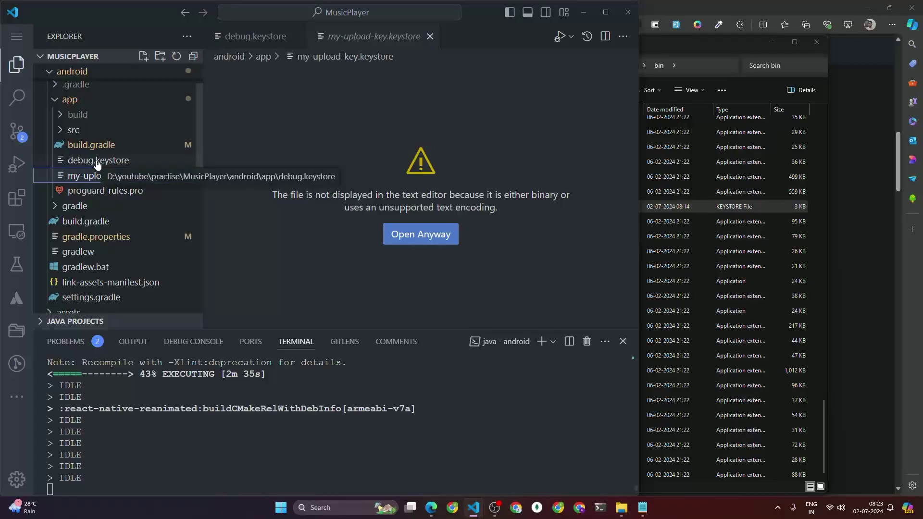
click(96, 163)
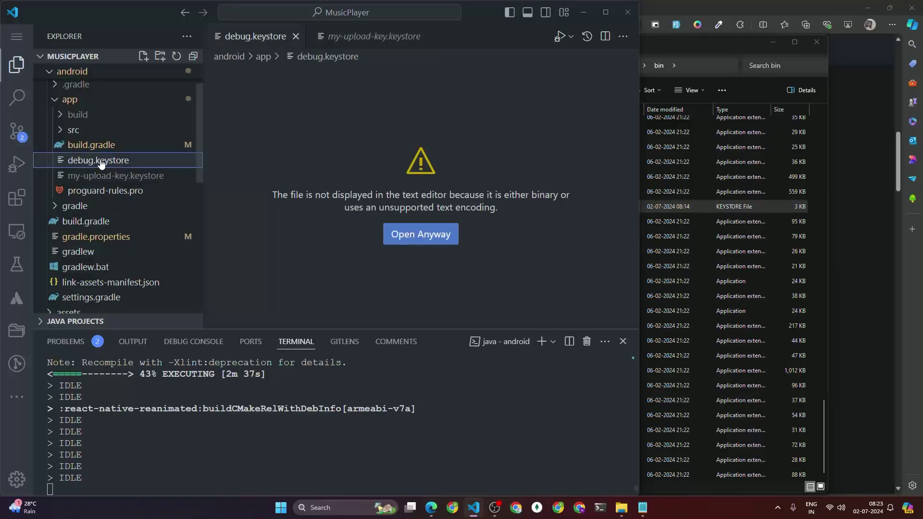
- Reveal debug.keystore in File Explorer to check the keystore files, then close Explorer
right_click(100, 161)
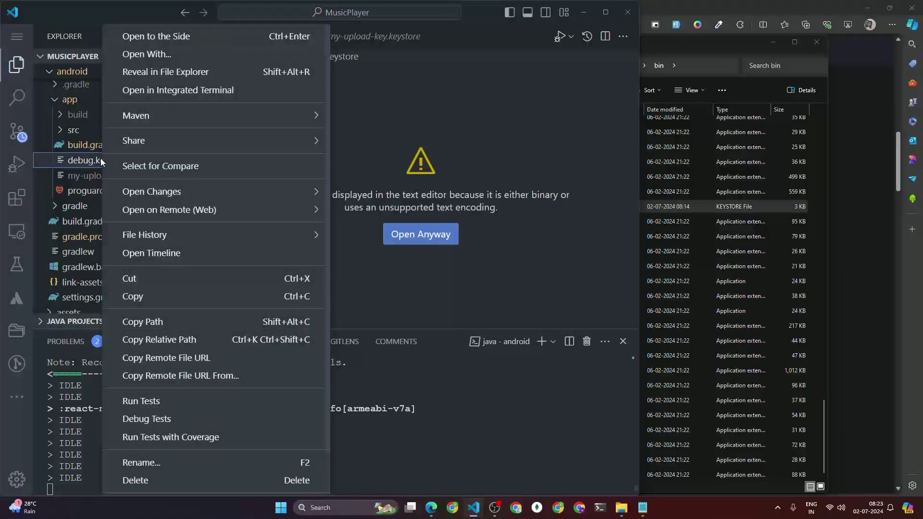
click(160, 73)
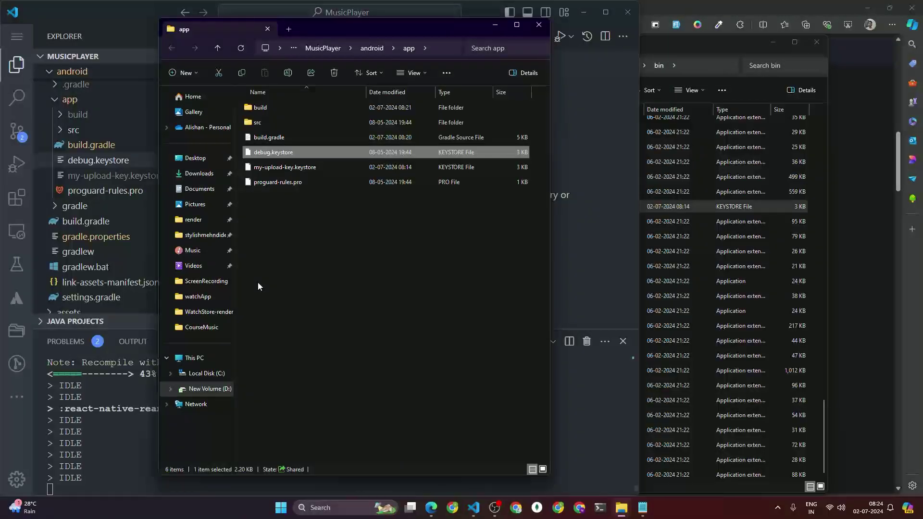
click(537, 28)
key(alt+Tab)
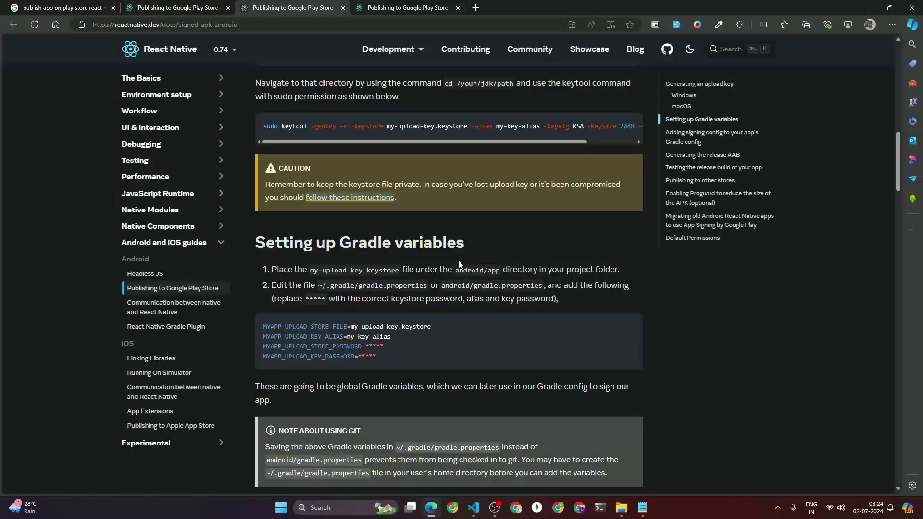
- Collapse the project tree and open android/gradle.properties
scroll(365, 283, down, 1)
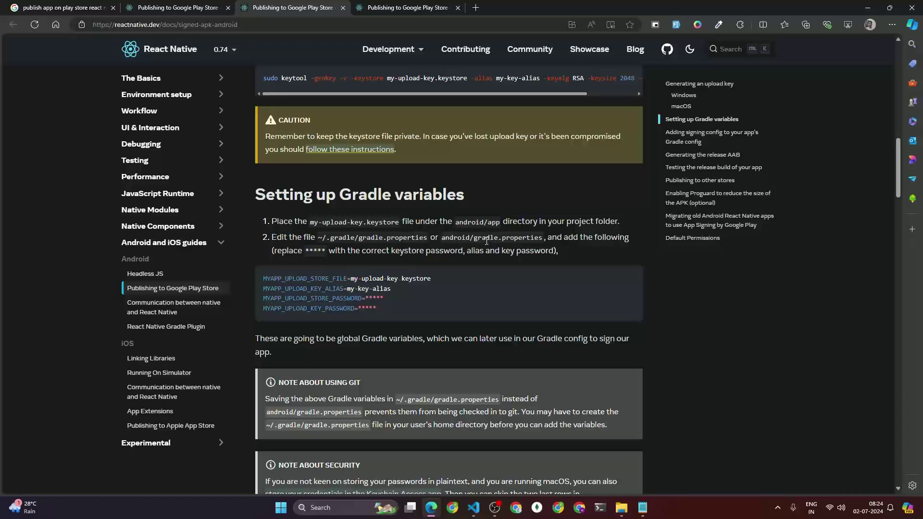
key(alt+Tab)
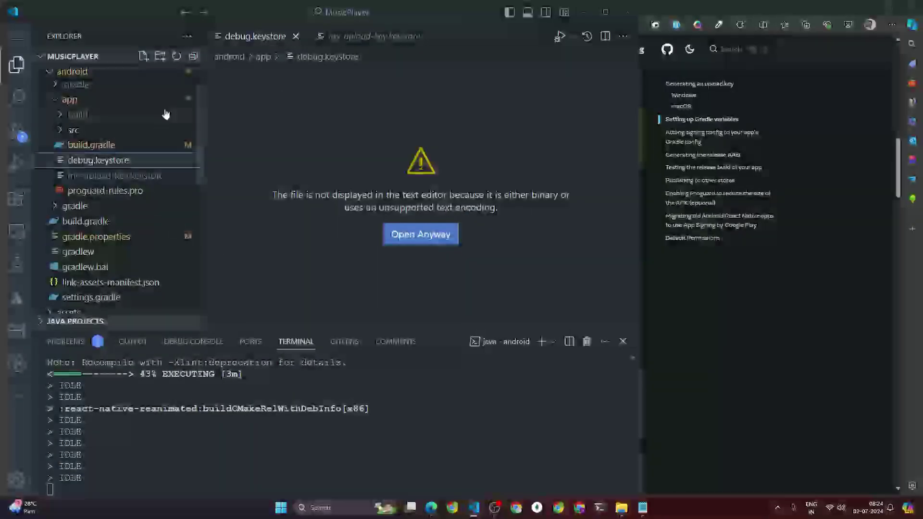
click(193, 57)
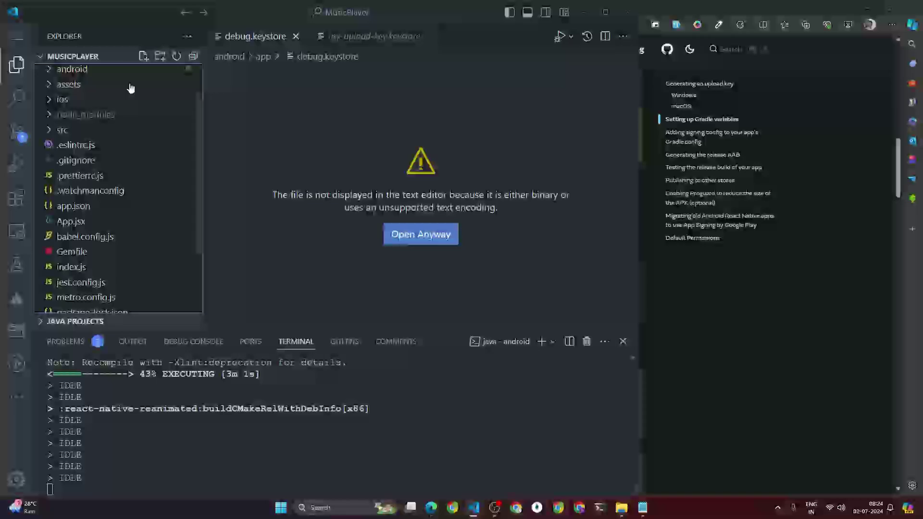
click(76, 71)
click(96, 146)
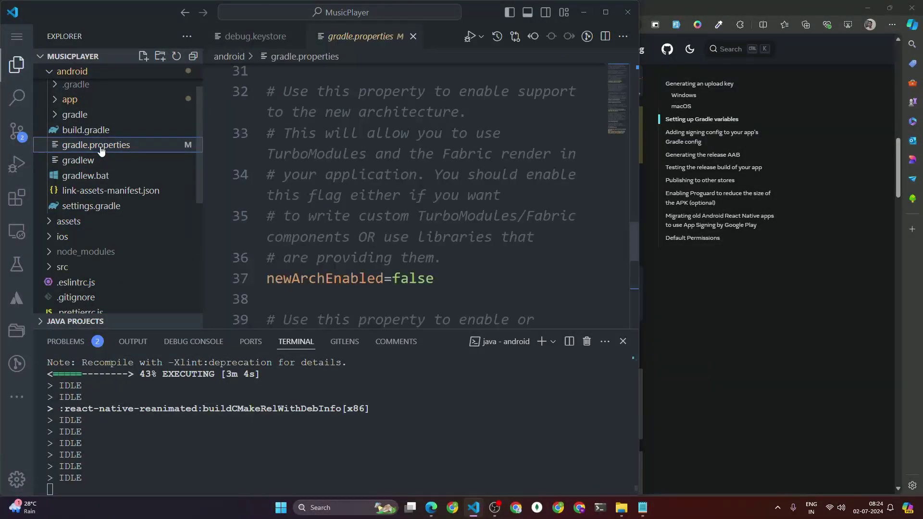
- Select the four MYAPP_UPLOAD variables on lines 43-46 and their store and key password values
scroll(335, 194, down, 3)
scroll(334, 195, down, 3)
scroll(324, 196, up, 2)
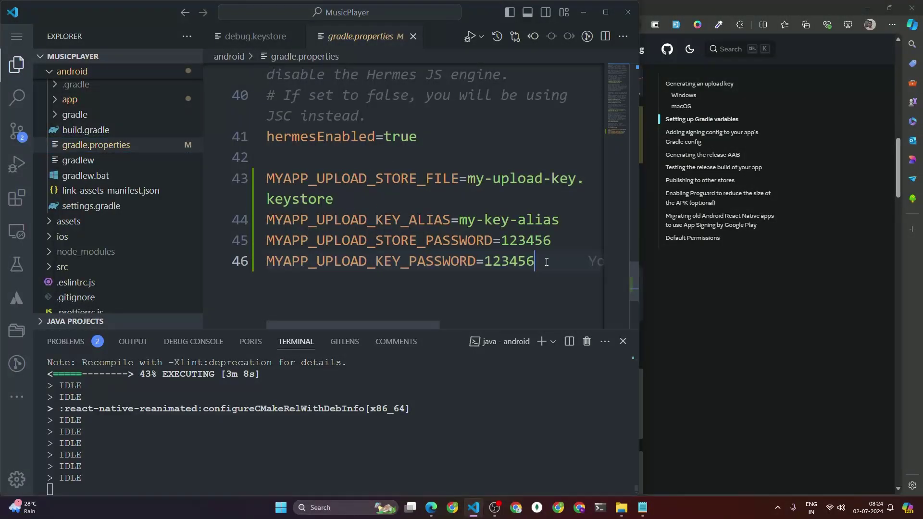
mouse_move(536, 262)
mouse_down()
mouse_move(327, 180)
mouse_move(275, 183)
mouse_up()
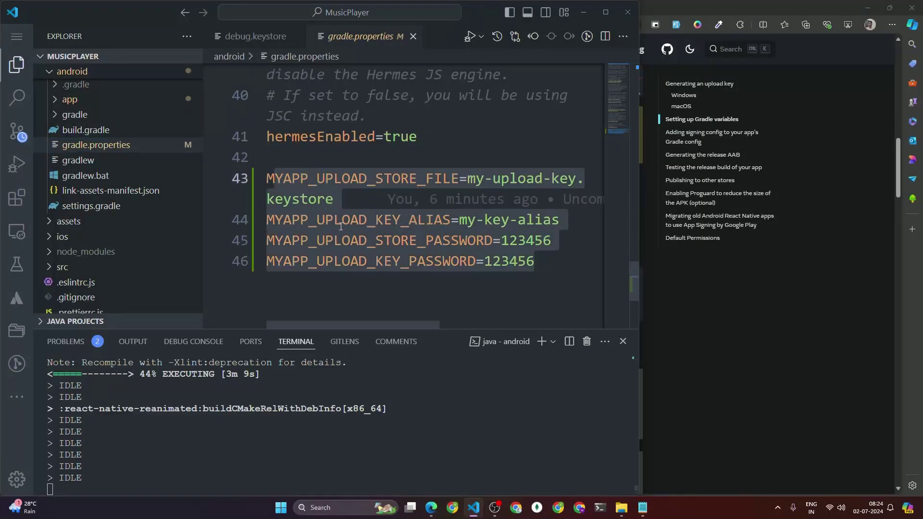
double_click(508, 261)
double_click(528, 243)
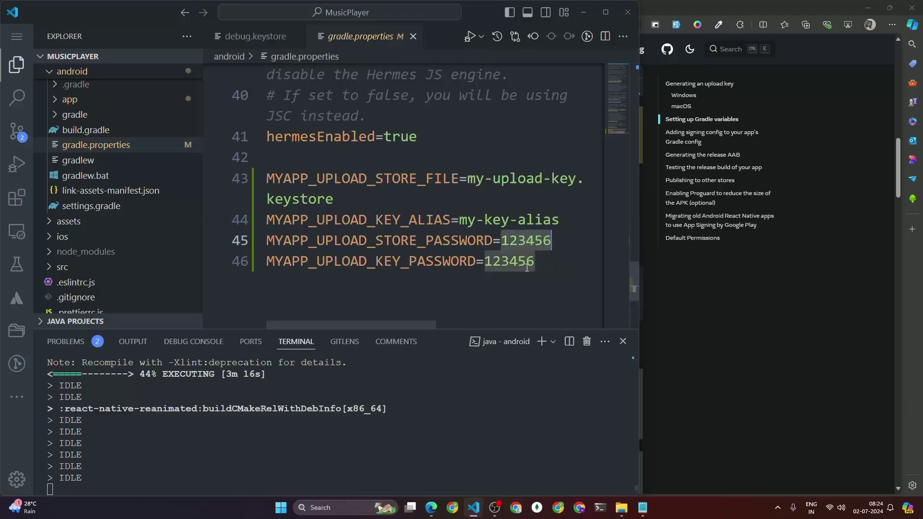
click(689, 296)
scroll(502, 281, down, 3)
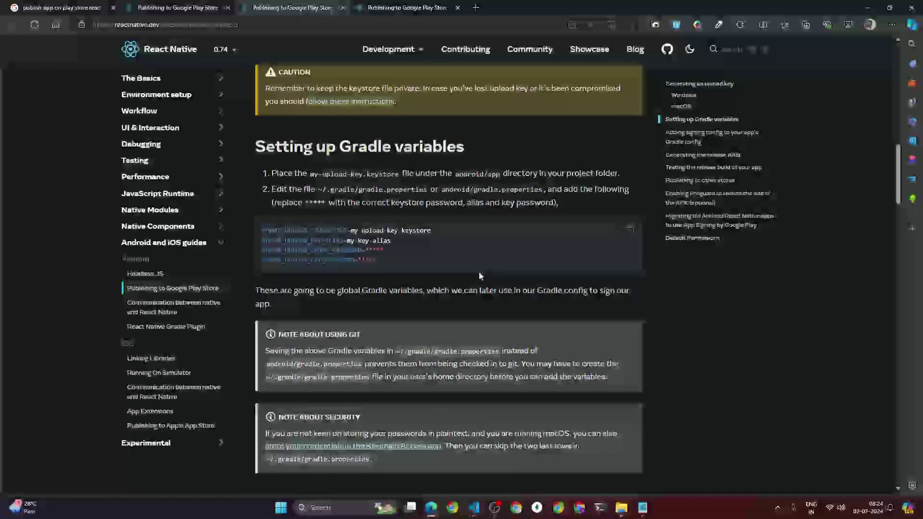
- Scroll to 'Adding signing config to your app's Gradle config' and highlight the android/app/build.gradle path
scroll(377, 197, up, 4)
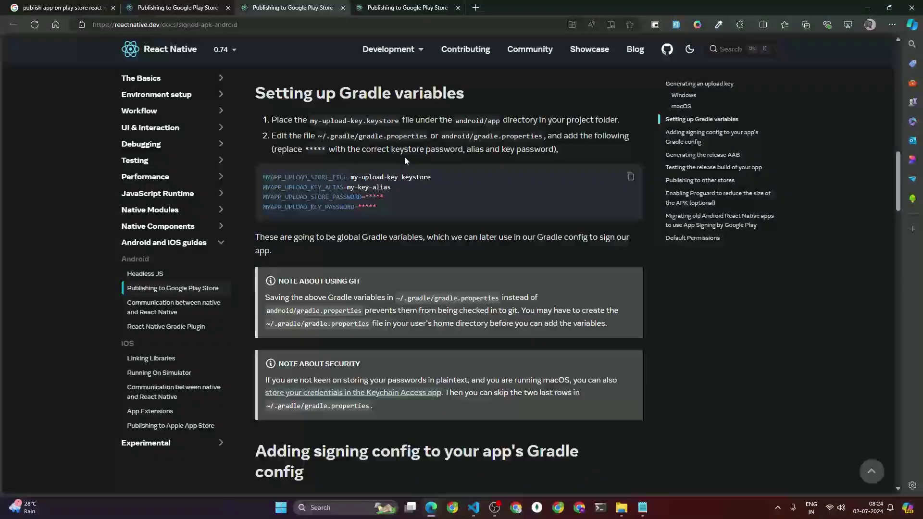
scroll(393, 208, down, 5)
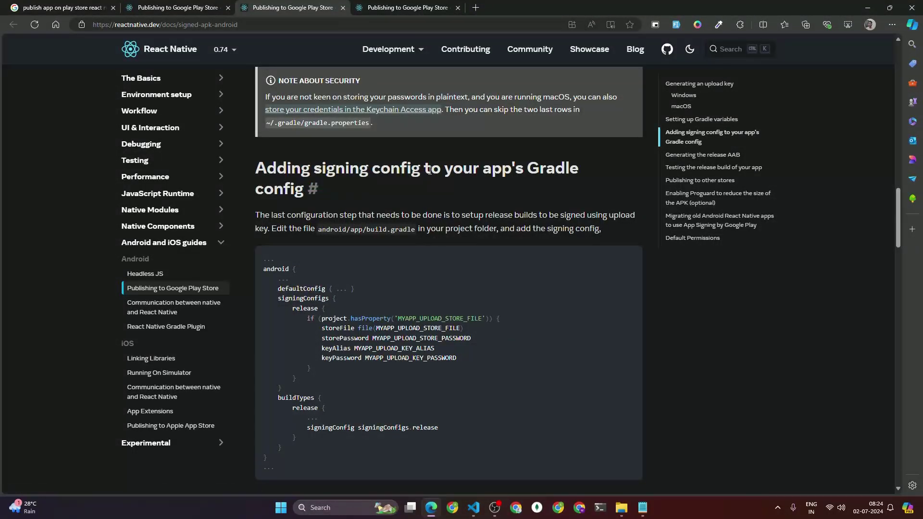
scroll(390, 201, down, 2)
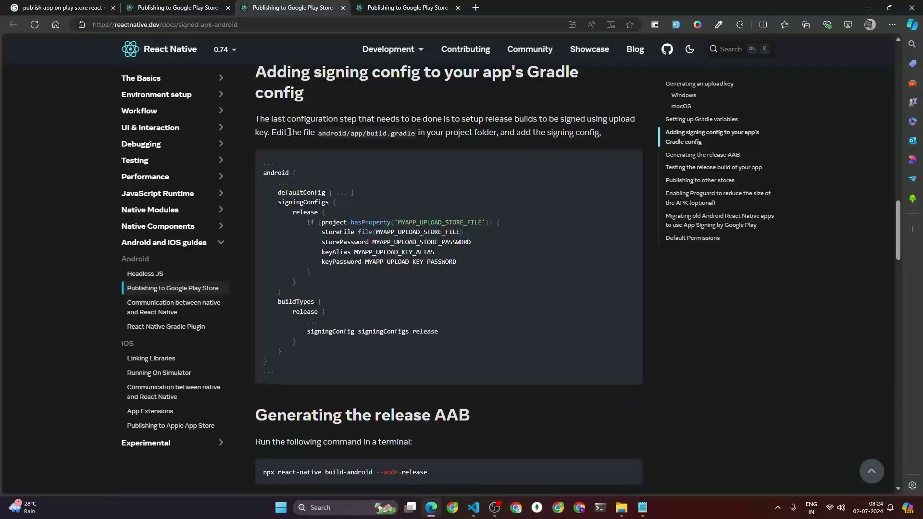
drag(347, 139, 402, 135)
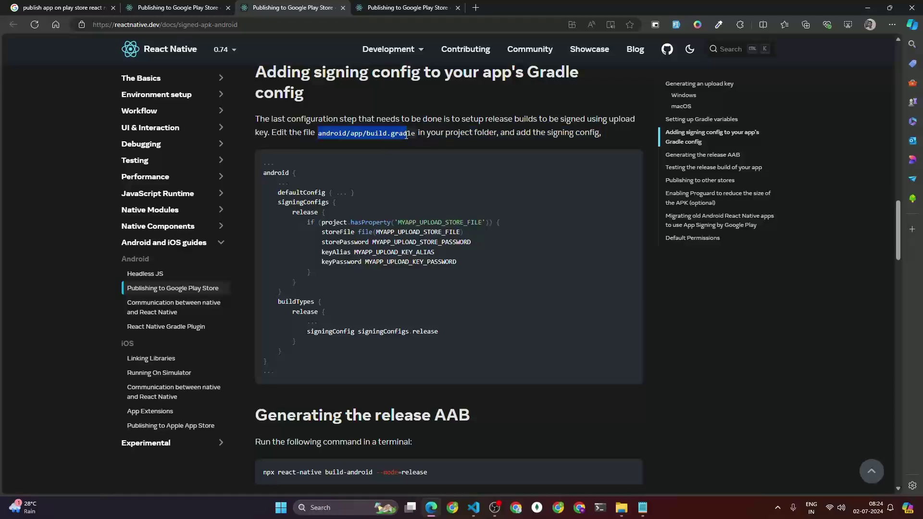
key(alt+Tab)
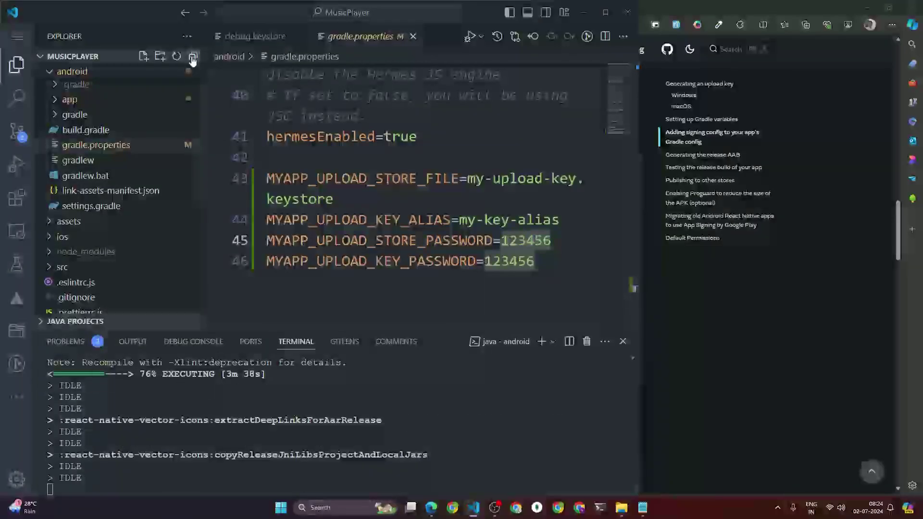
- Close all editor tabs, shrink the terminal and reopen android/app/build.gradle
click(192, 58)
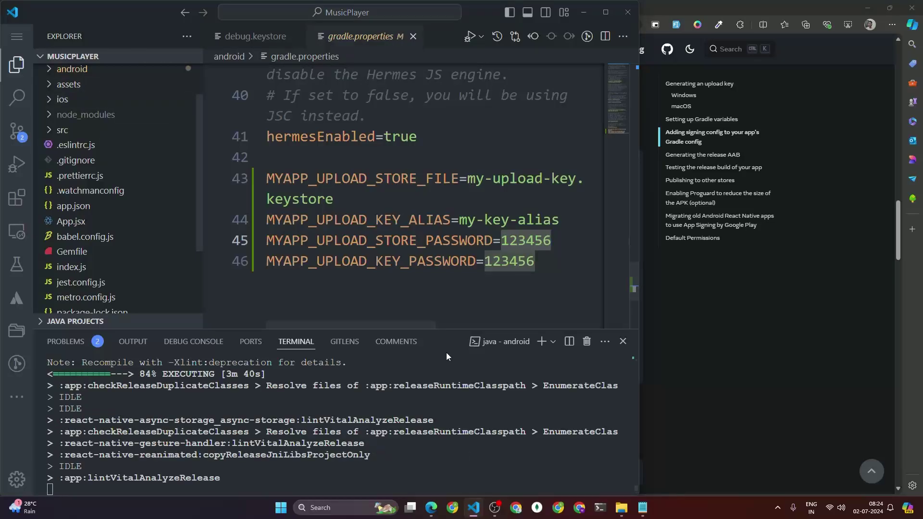
drag(447, 330, 447, 375)
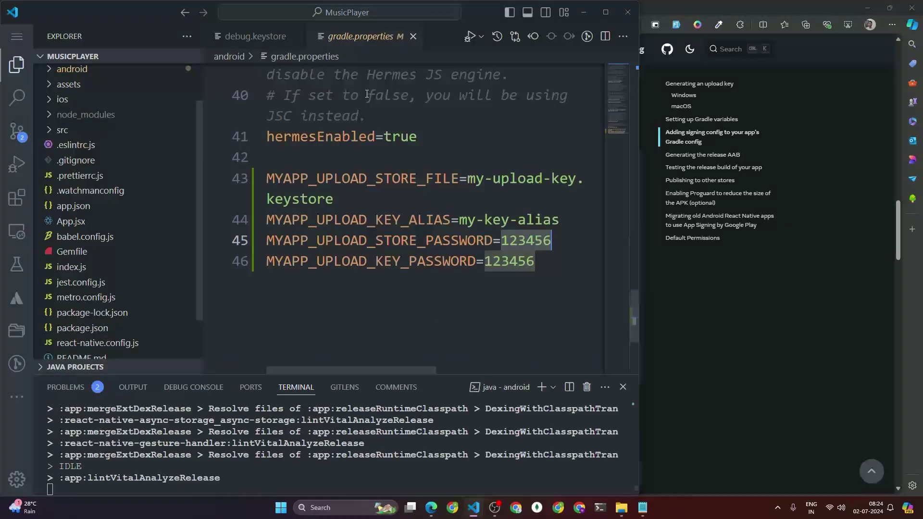
right_click(344, 41)
click(503, 107)
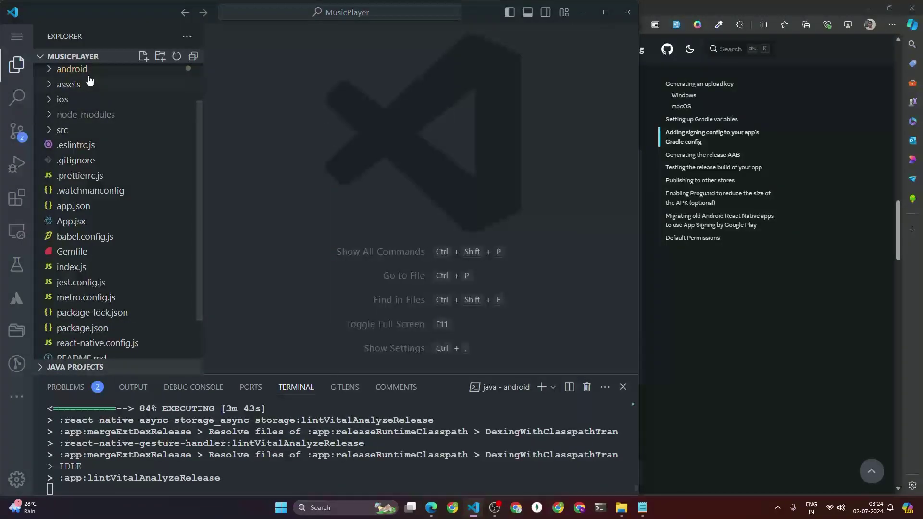
click(86, 70)
click(72, 99)
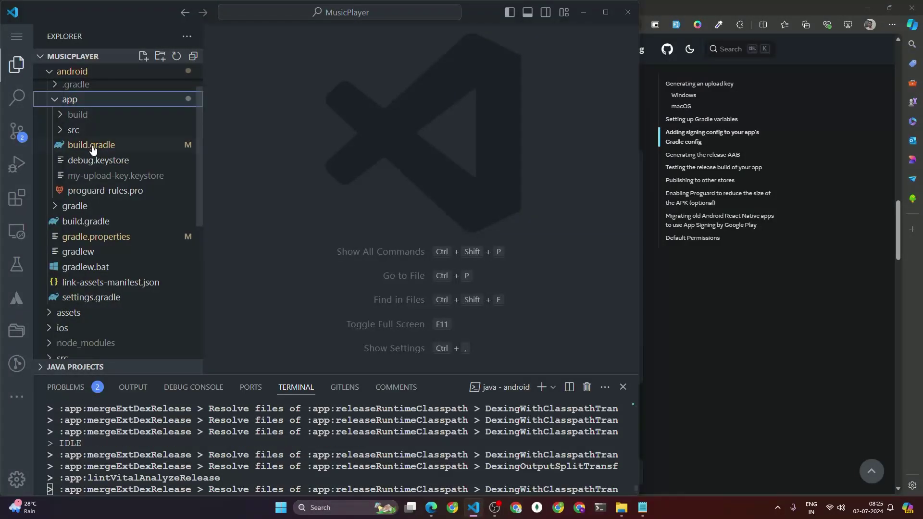
click(92, 145)
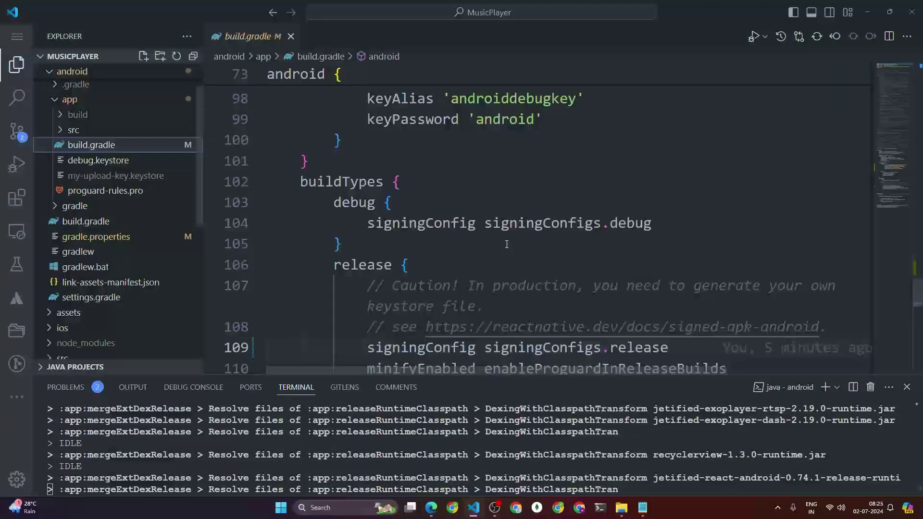
- Compare build.gradle's signingConfigs release block with the docs' release signing config
scroll(427, 151, up, 5)
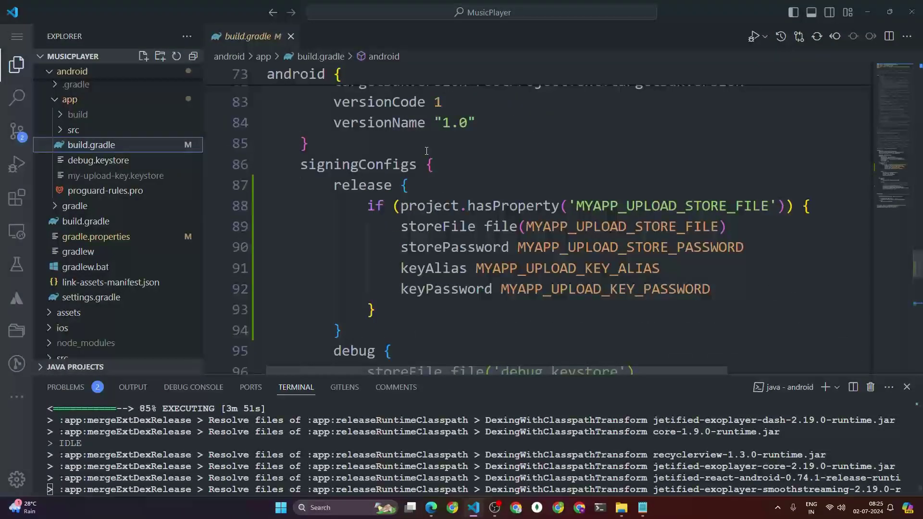
click(433, 165)
scroll(398, 215, up, 1)
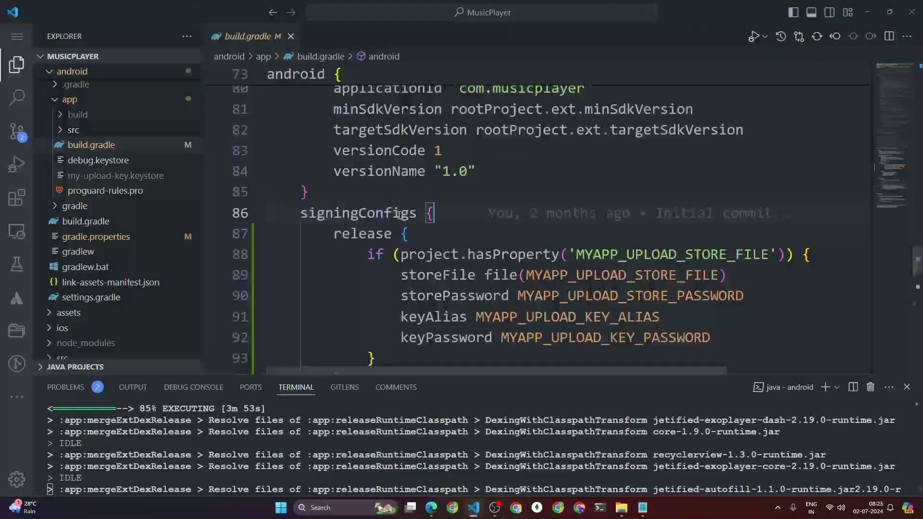
scroll(398, 215, down, 1)
key(alt+Tab)
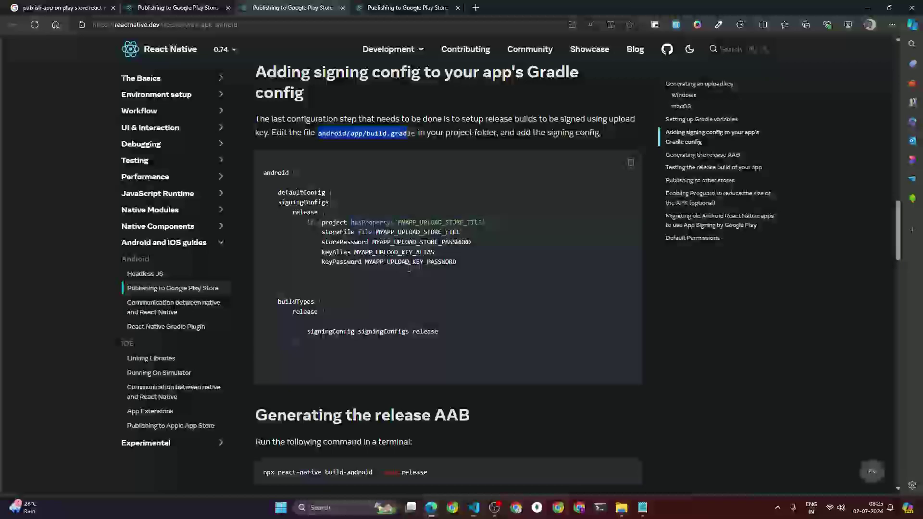
drag(289, 212, 322, 283)
key(alt+Tab)
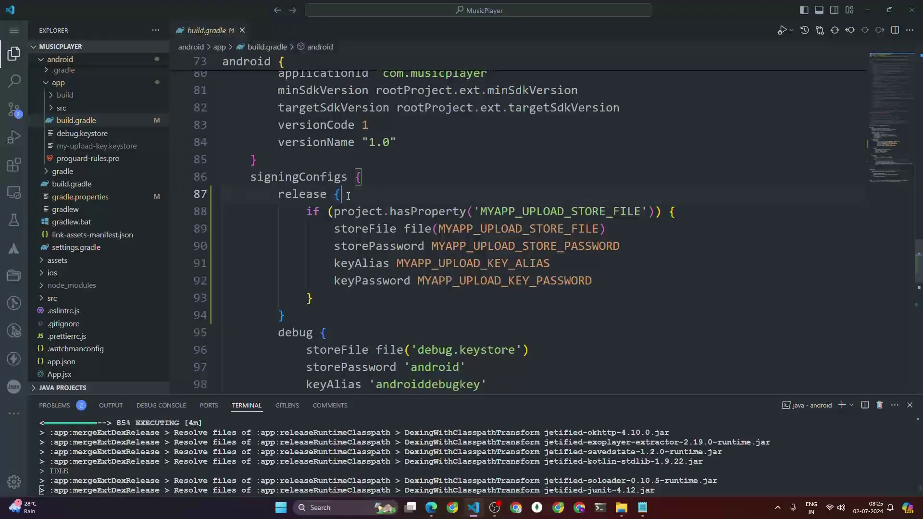
drag(287, 315, 263, 199)
key(alt+Tab)
scroll(364, 269, down, 2)
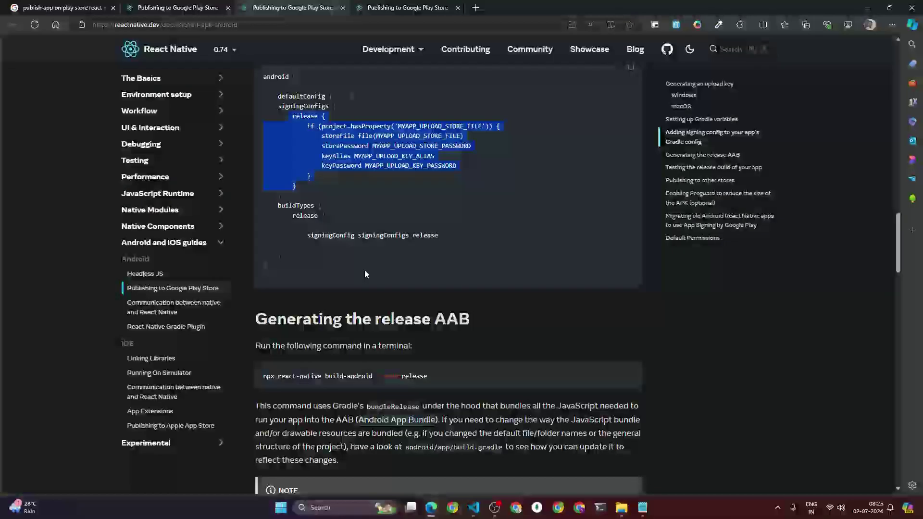
key(alt+Tab)
- Verify the release build type uses signingConfigs.release, matching the docs
scroll(348, 285, down, 5)
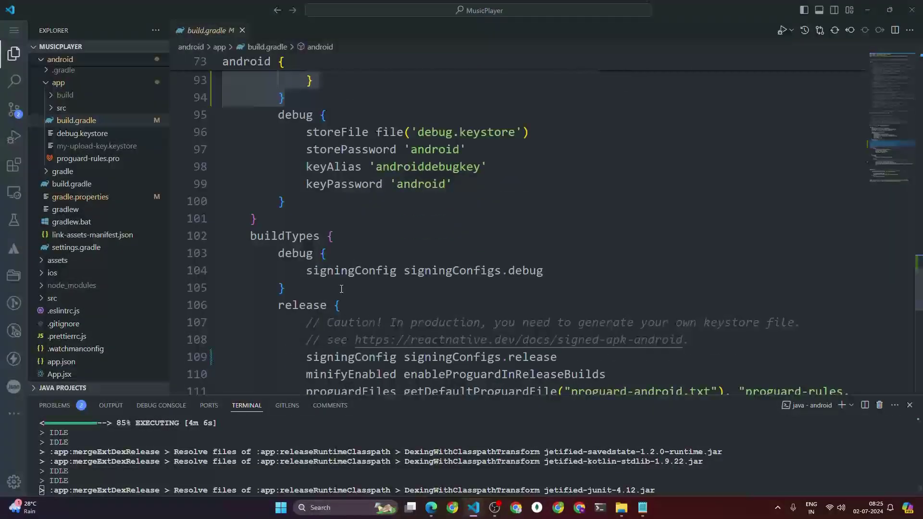
double_click(530, 309)
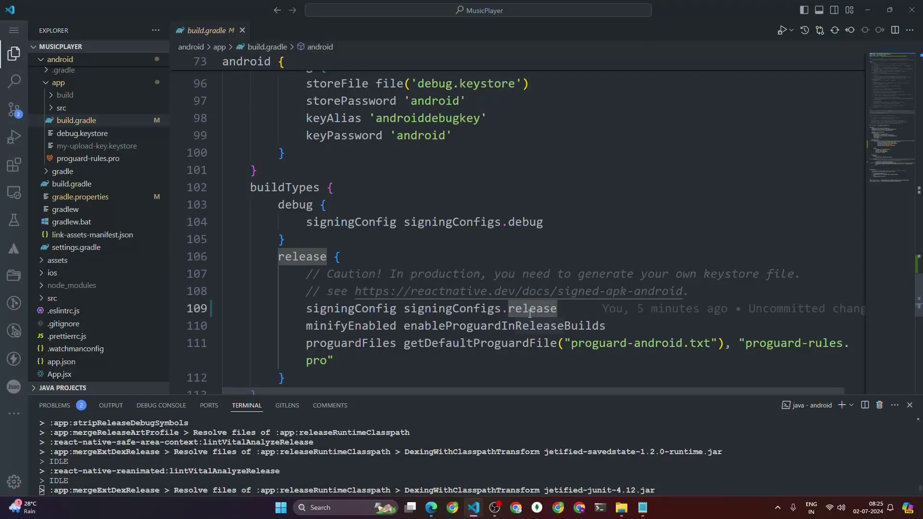
key(alt+Tab)
scroll(420, 289, down, 2)
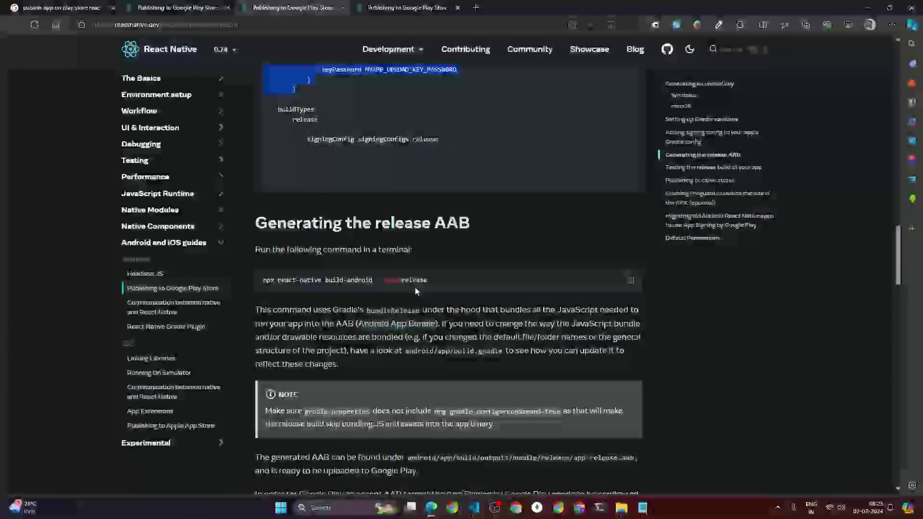
key(alt+Tab)
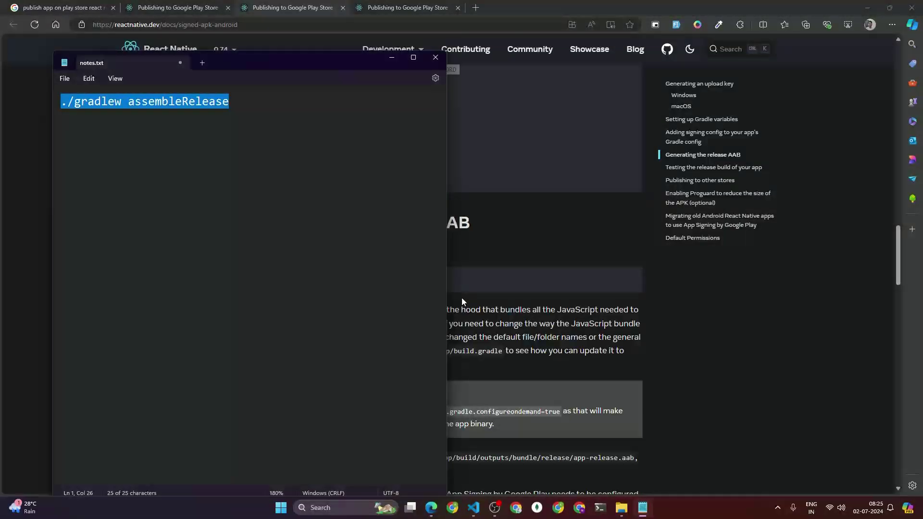
- Insert a 'cd android' line above the ./gradlew assembleRelease command in notes.txt
click(249, 190)
key(alt+Tab)
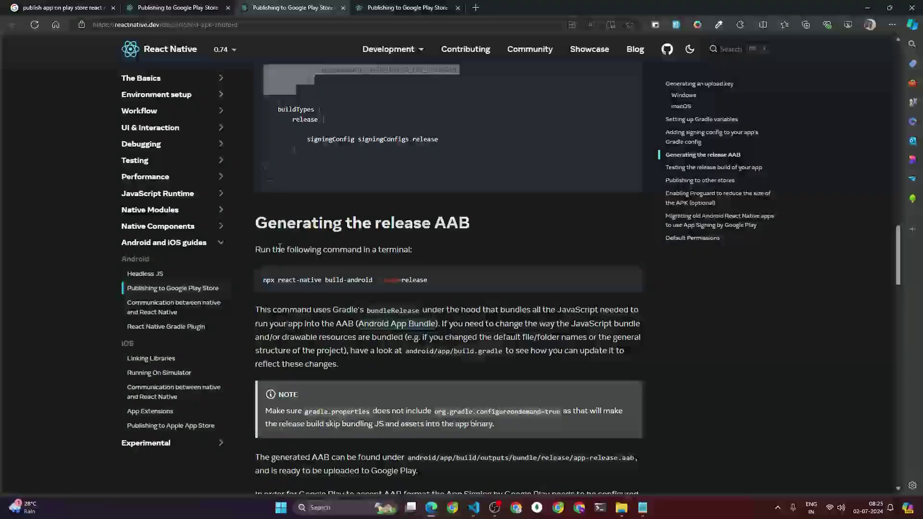
key(alt+Tab)
click(148, 122)
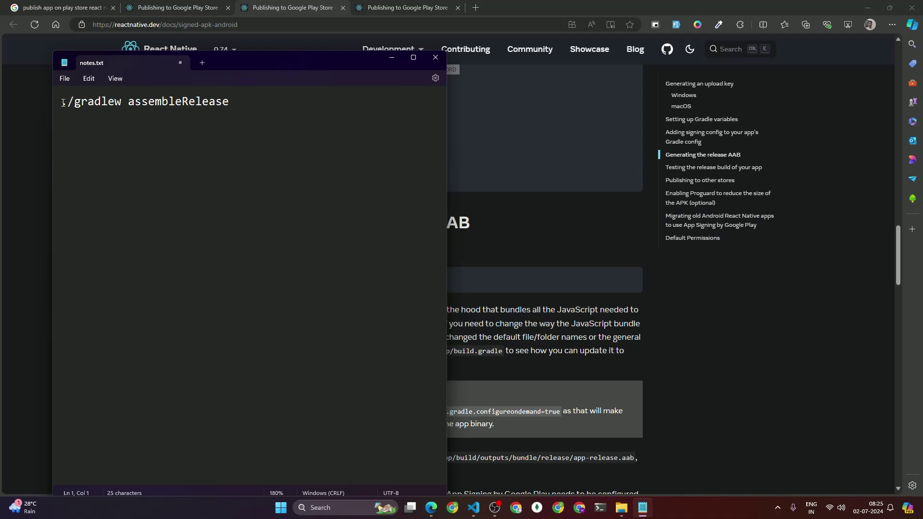
key(Return)
key(Up)
text(cd and)
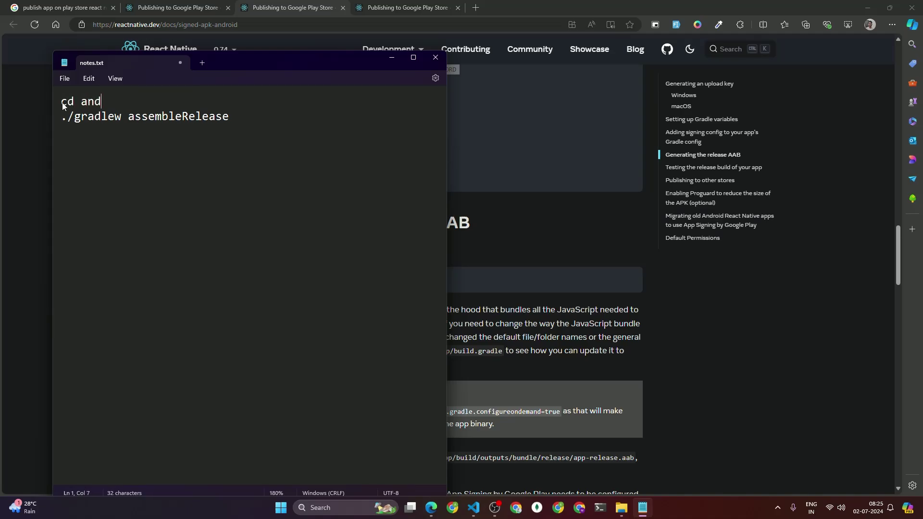
text(roid)
scroll(105, 125, up, 8)
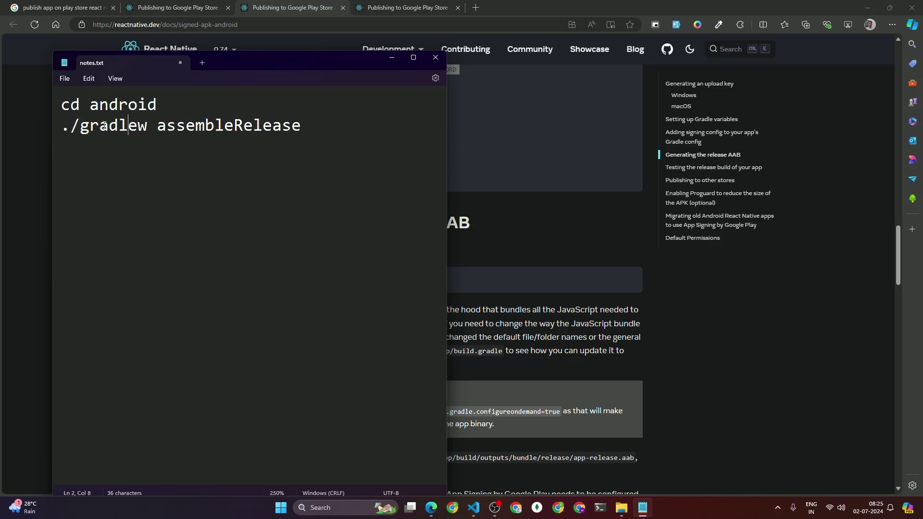
key(alt+Tab)
- Enlarge the terminal and let the release Gradle build finish with BUILD SUCCESSFUL in 4m 49s
click(456, 270)
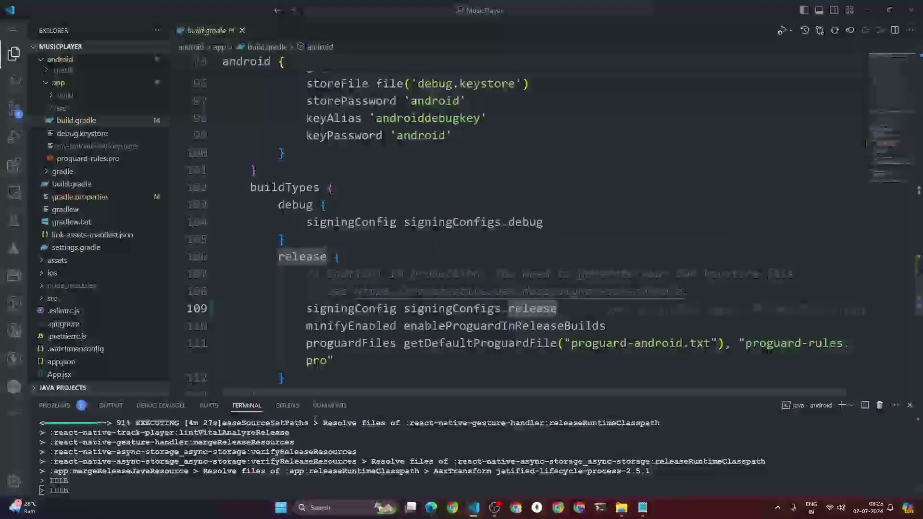
drag(419, 398, 288, 239)
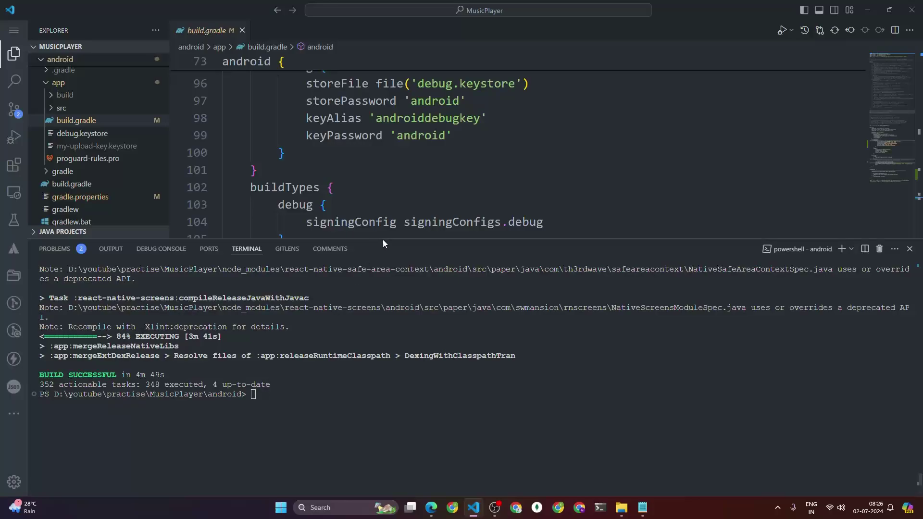
- Shrink the terminal, close build.gradle, and collapse all folders in the file tree
drag(383, 240, 396, 305)
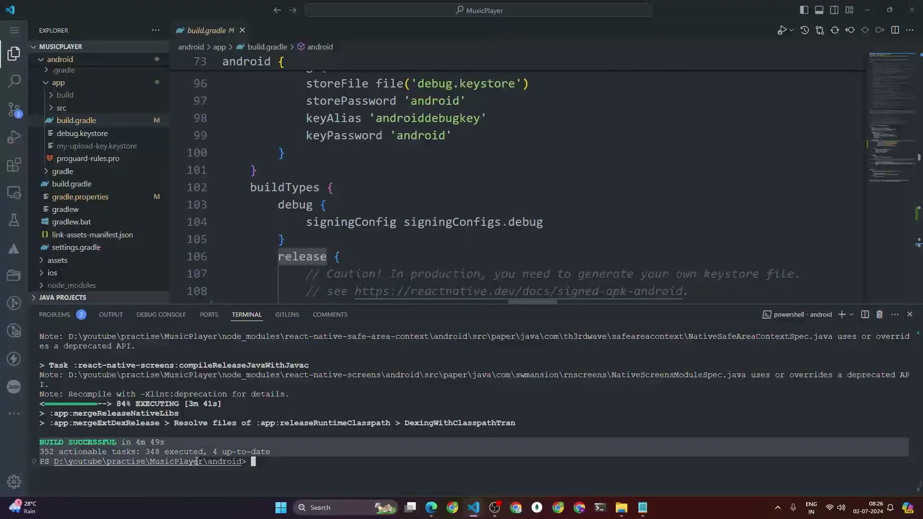
click(242, 30)
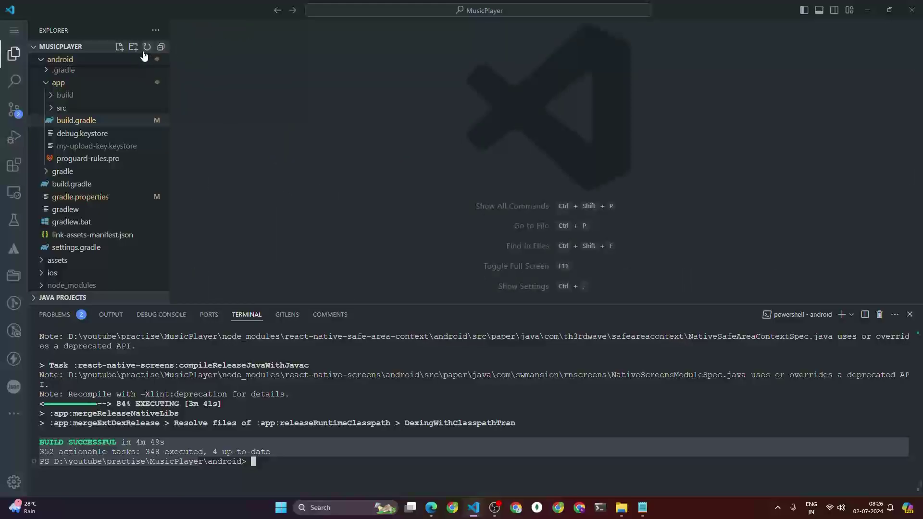
click(161, 47)
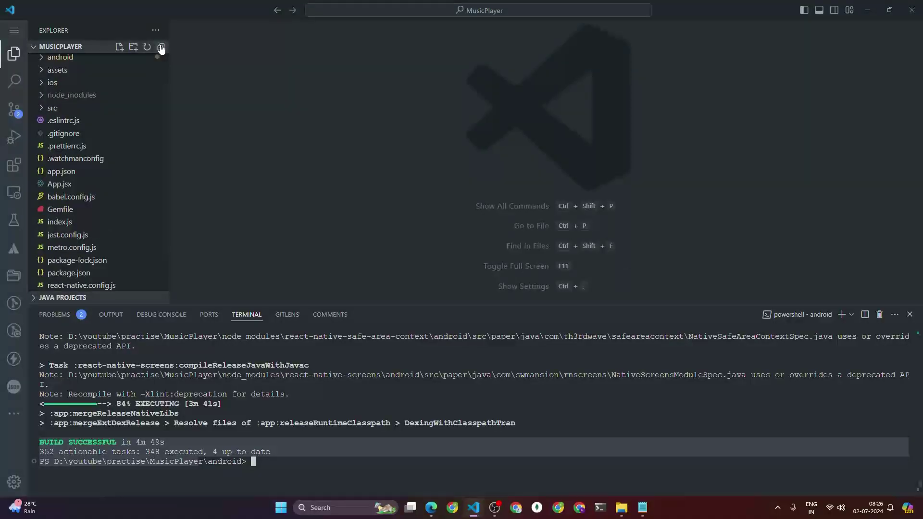
- Open app-release.apk from android/app/build/outputs/apk/release
scroll(86, 91, up, 2)
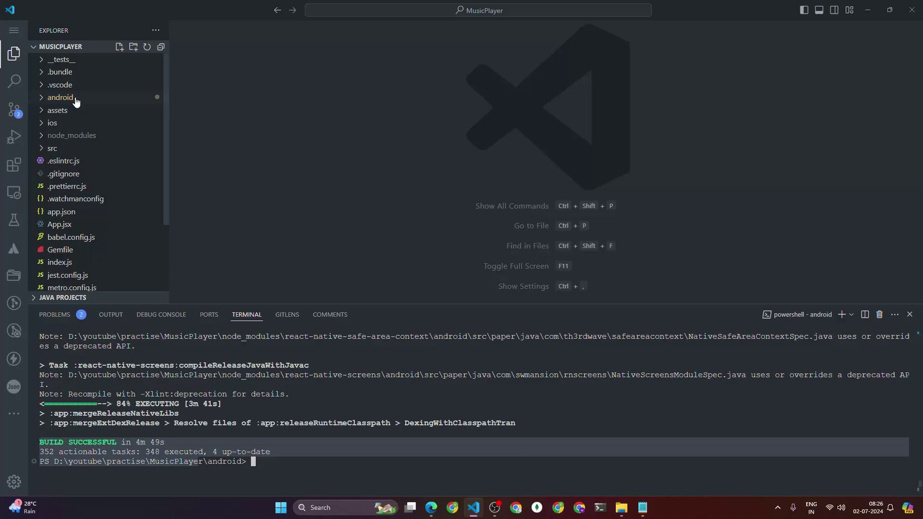
click(73, 97)
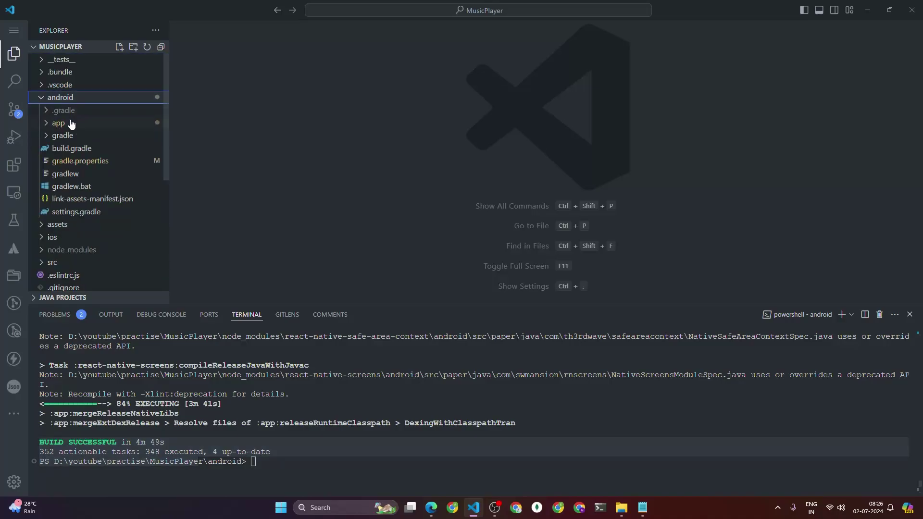
click(71, 124)
click(72, 135)
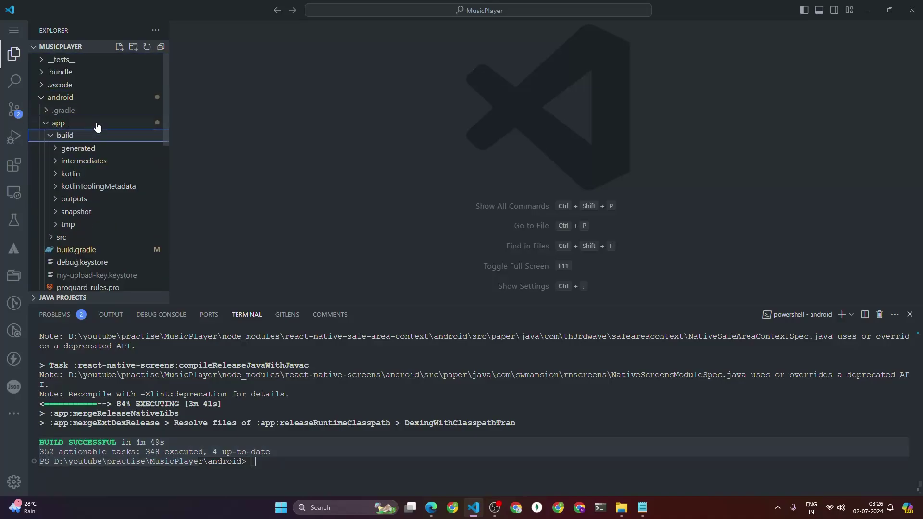
scroll(98, 127, down, 1)
click(89, 102)
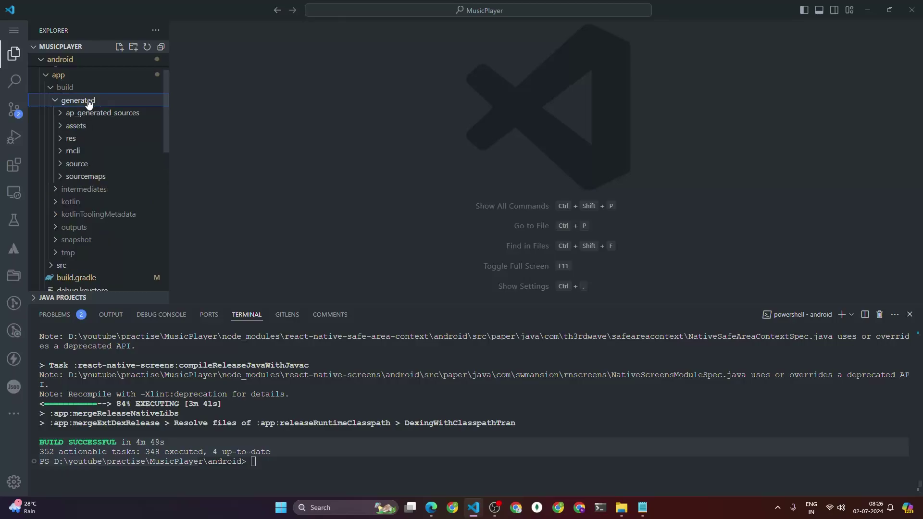
click(89, 102)
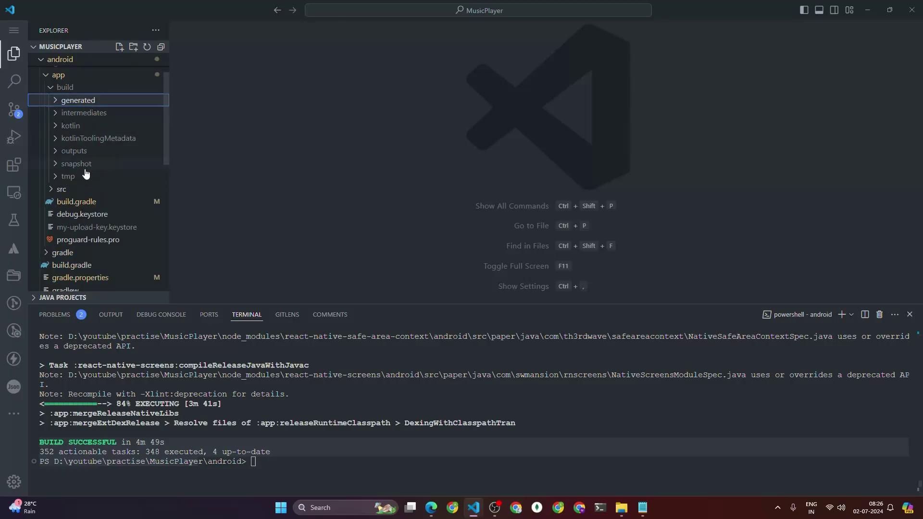
click(84, 151)
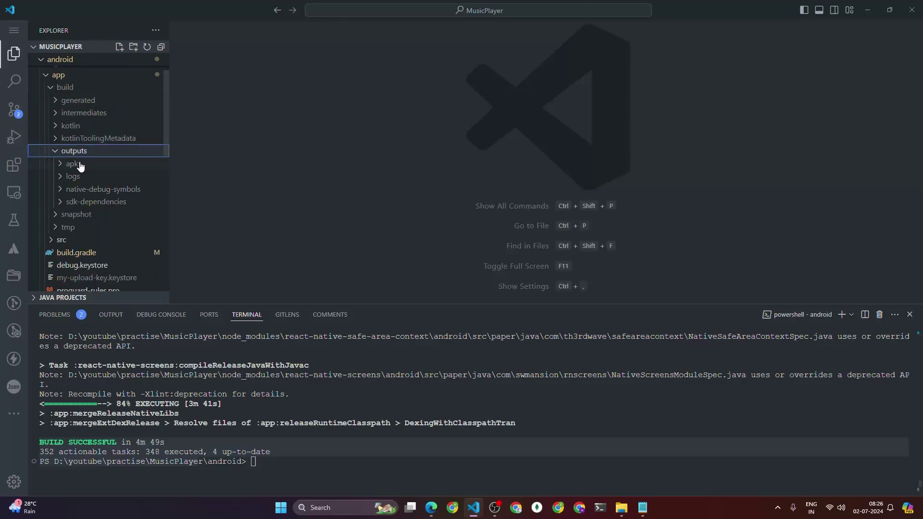
click(73, 164)
click(89, 190)
scroll(109, 181, down, 1)
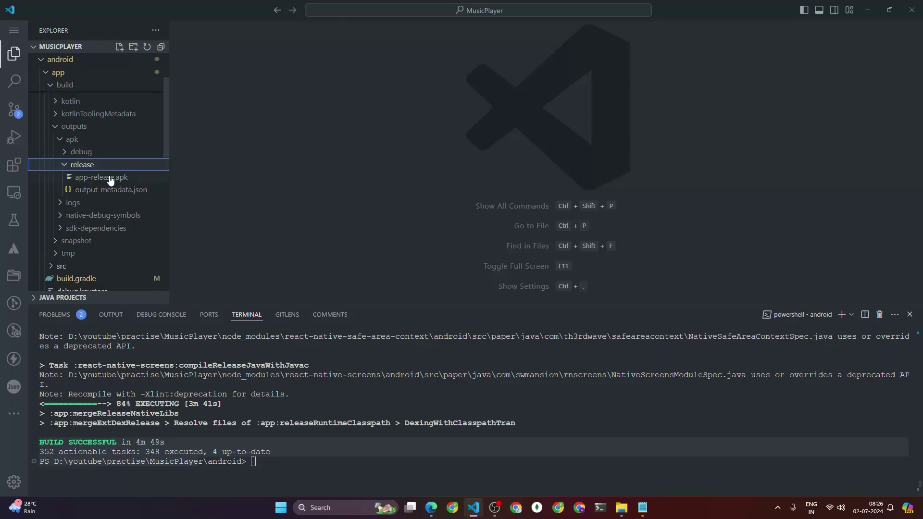
click(100, 178)
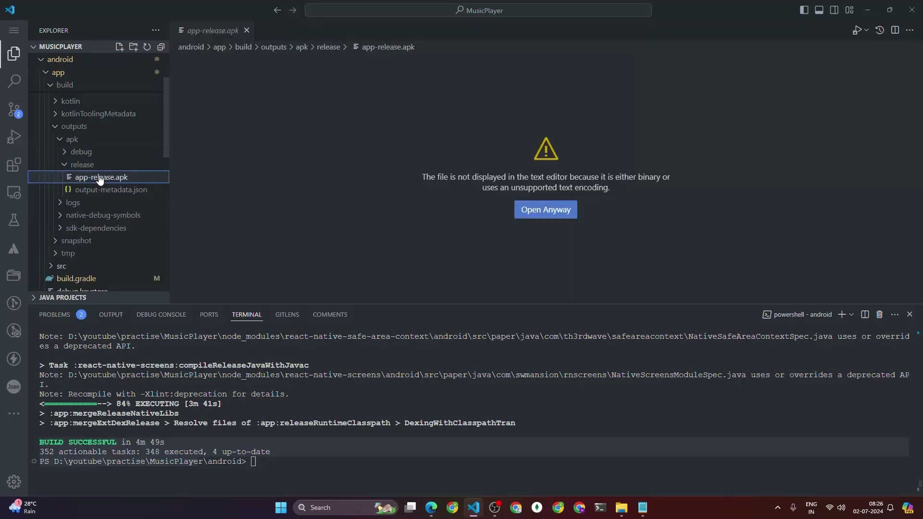
- Expand the debug apk folder, then collapse the tree and re-expand android/app/build
click(86, 152)
click(119, 207)
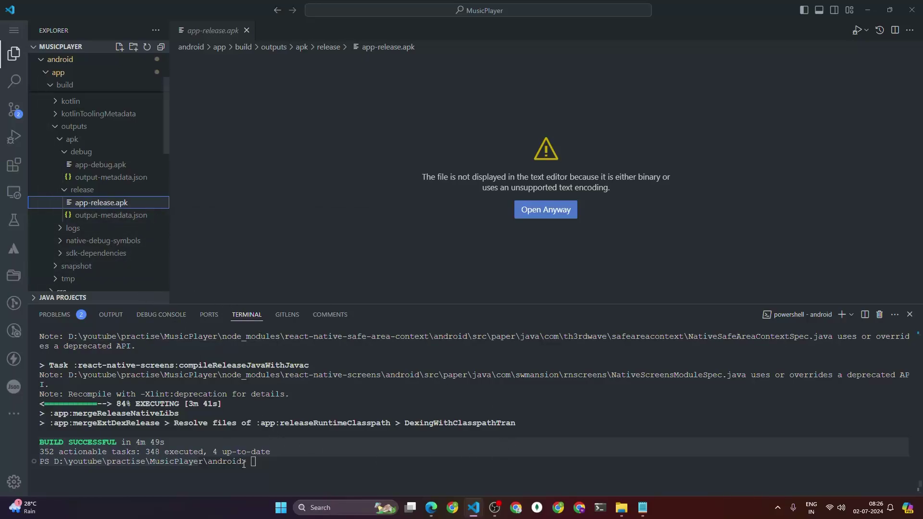
click(161, 47)
scroll(70, 84, up, 3)
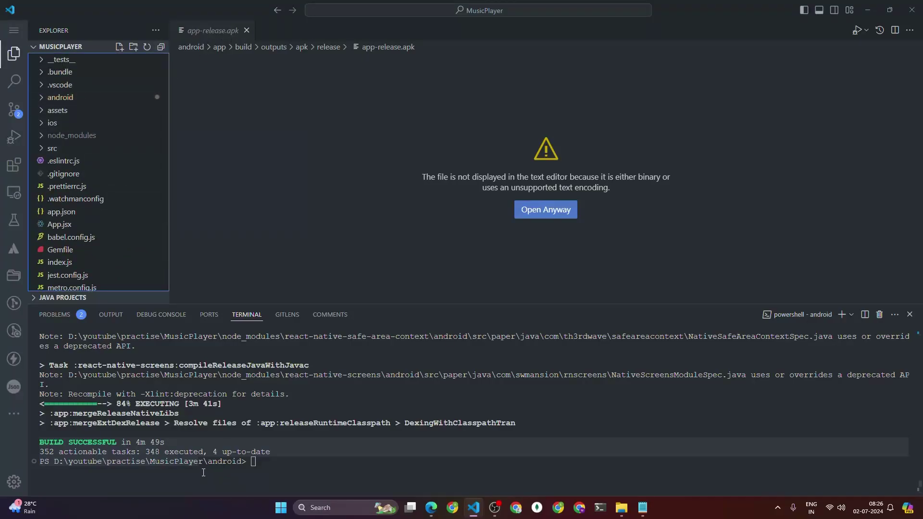
click(74, 99)
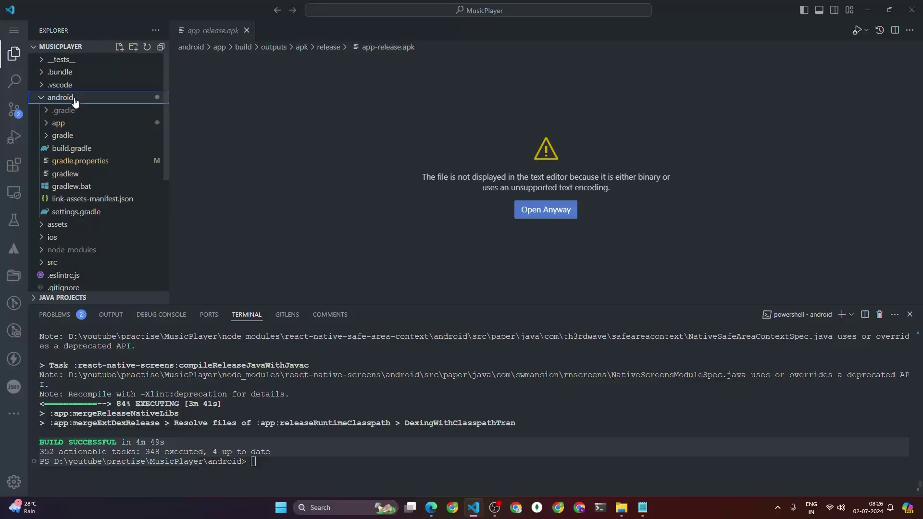
click(76, 124)
click(77, 136)
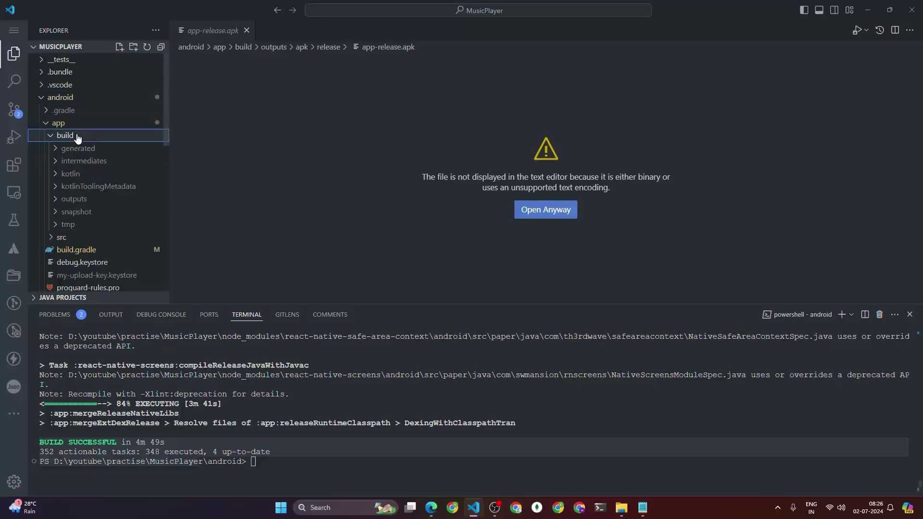
- Expand outputs/apk with its release and debug folders and select app-release.apk
click(80, 201)
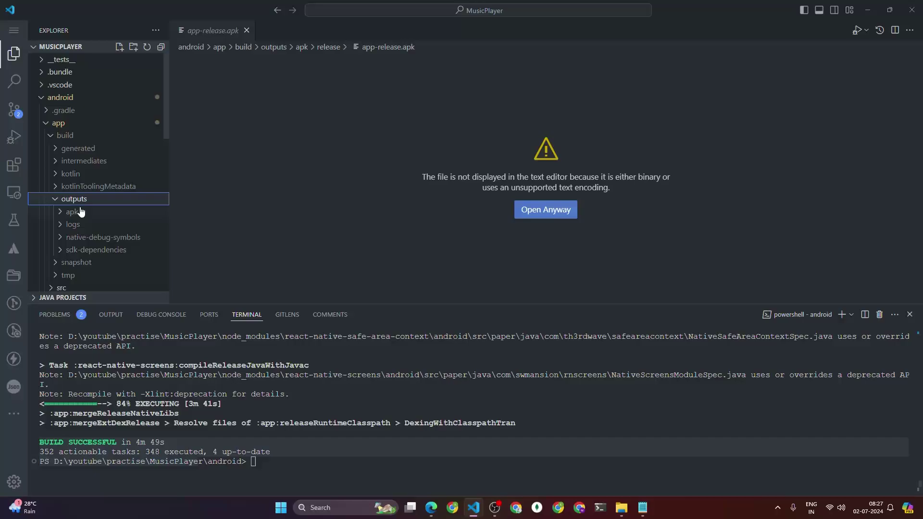
click(78, 212)
scroll(88, 202, down, 1)
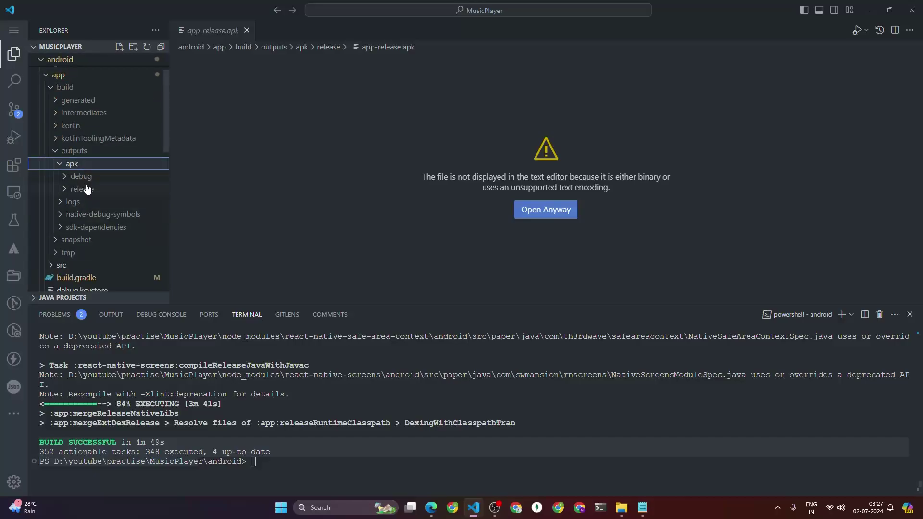
click(87, 191)
click(96, 204)
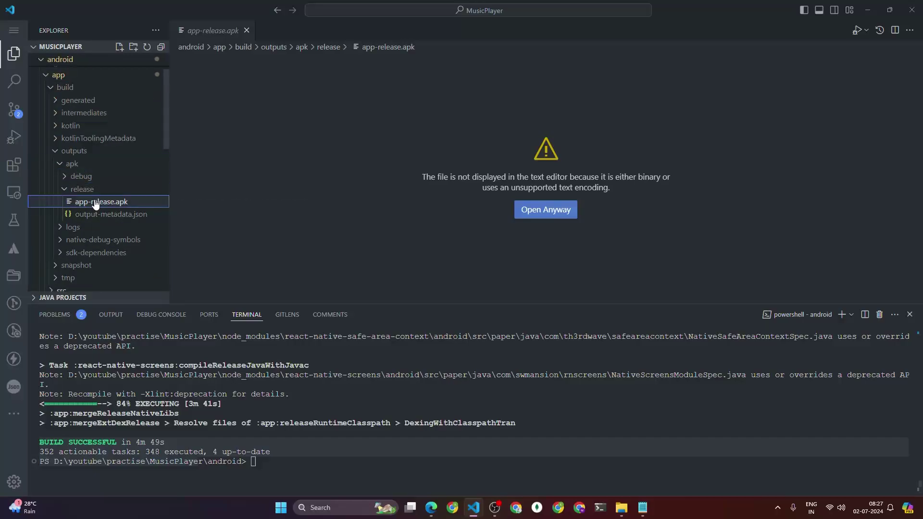
click(84, 178)
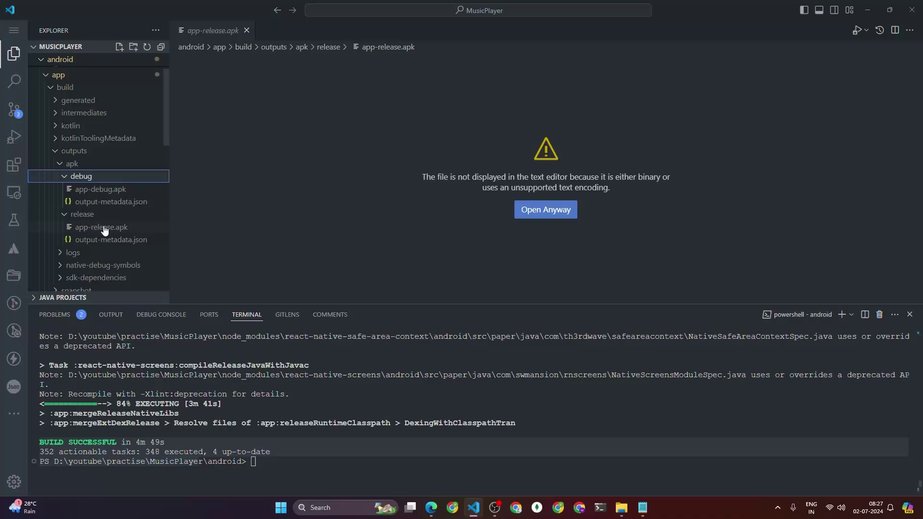
click(105, 228)
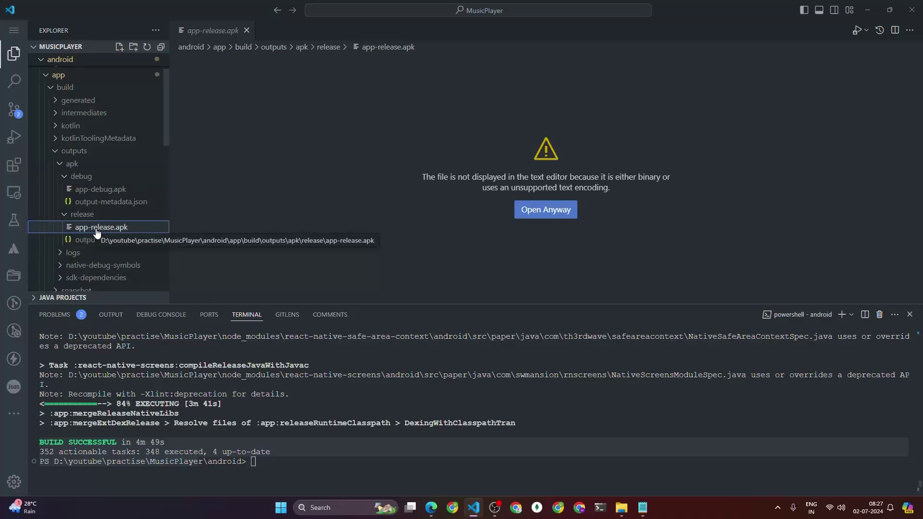
- Reveal app-release.apk in File Explorer, minimize it, and collapse the project tree to top level
key(shift+alt+r)
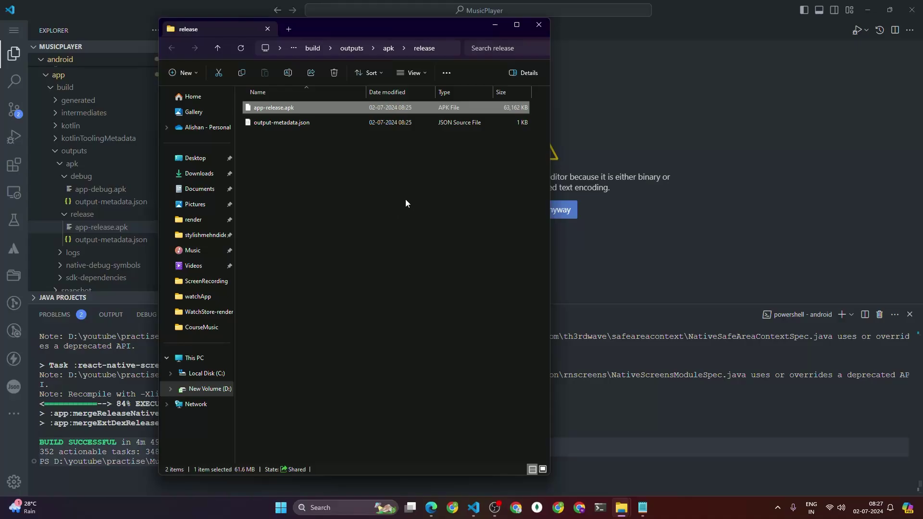
click(489, 22)
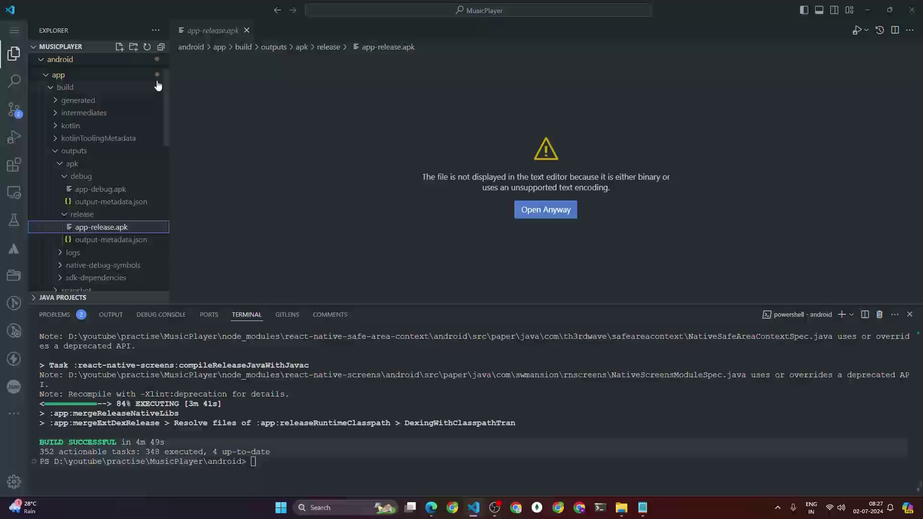
click(161, 47)
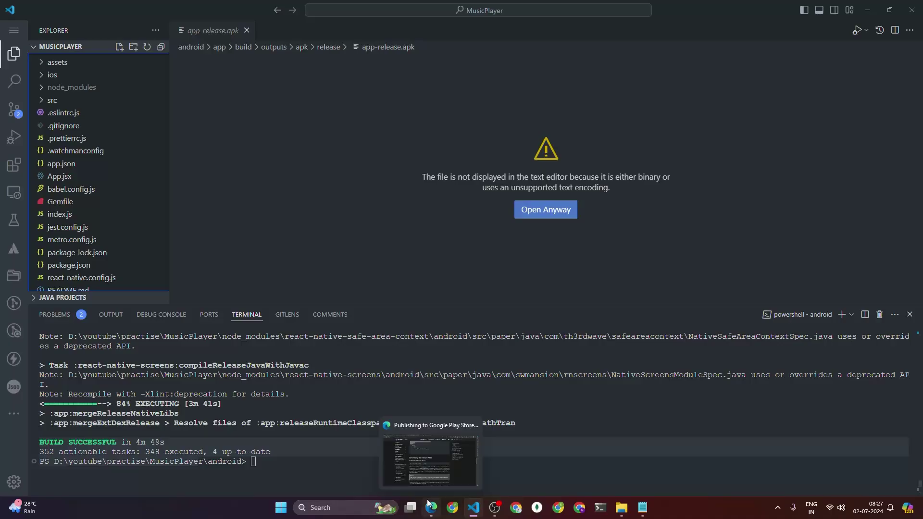
- Check the 'Generating the release AAB' section in the React Native docs, then minimize the browser
click(429, 503)
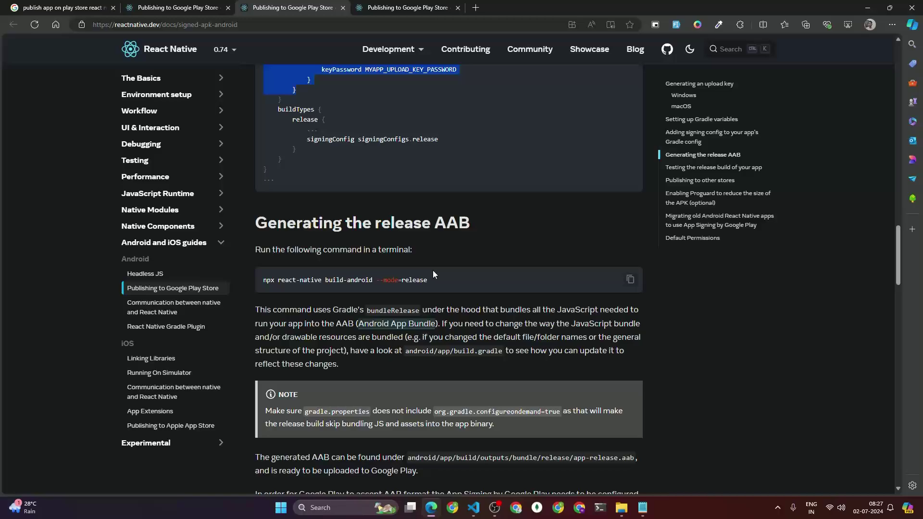
drag(261, 222, 471, 223)
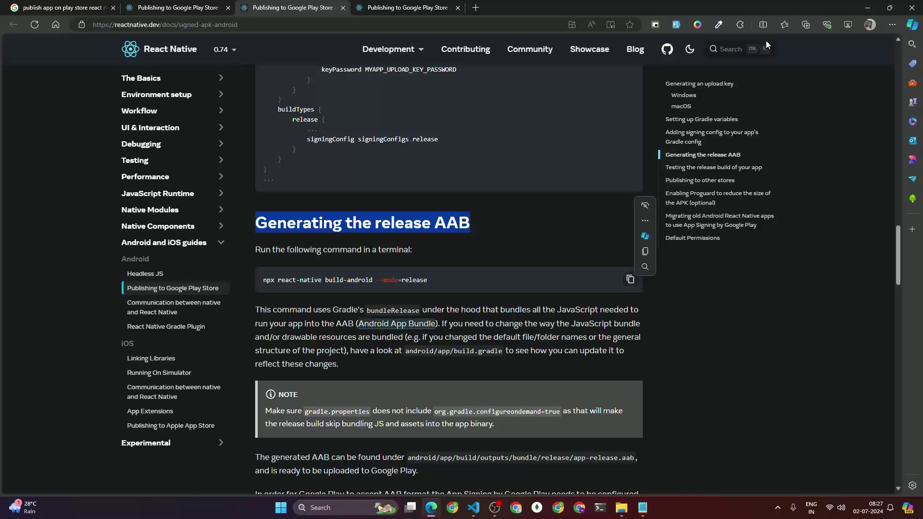
click(868, 8)
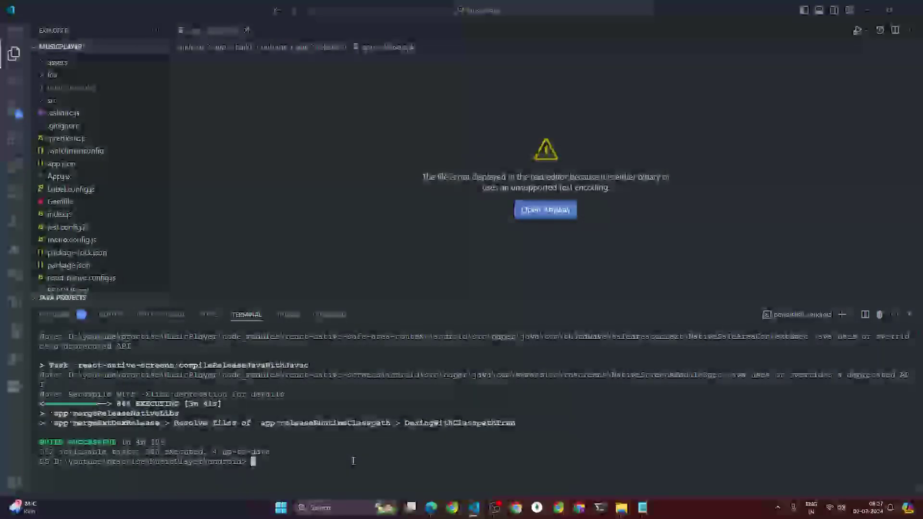
- Run npx react-native build-android --mode=release, which finishes BUILD SUCCESSFUL in 11s
text(npx react-native build-android --mode=release)
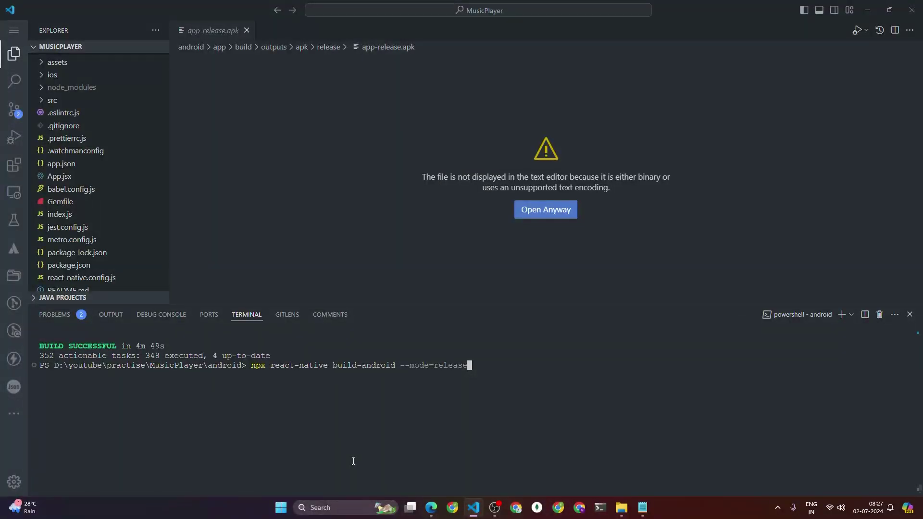
key(Return)
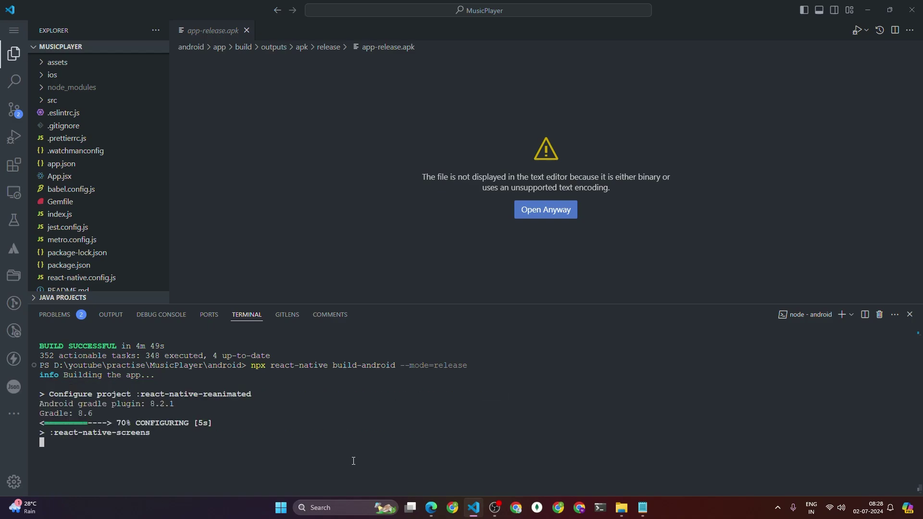
key(alt+Tab)
scroll(388, 400, down, 5)
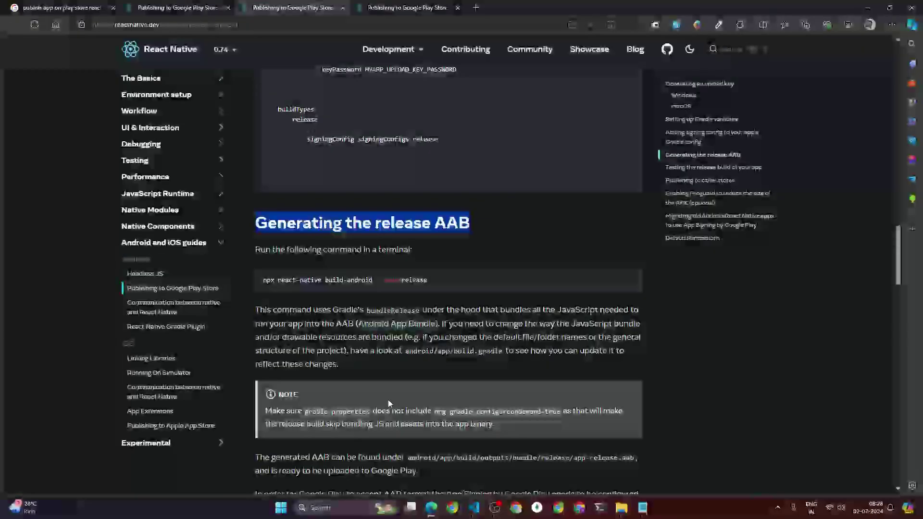
scroll(365, 358, down, 2)
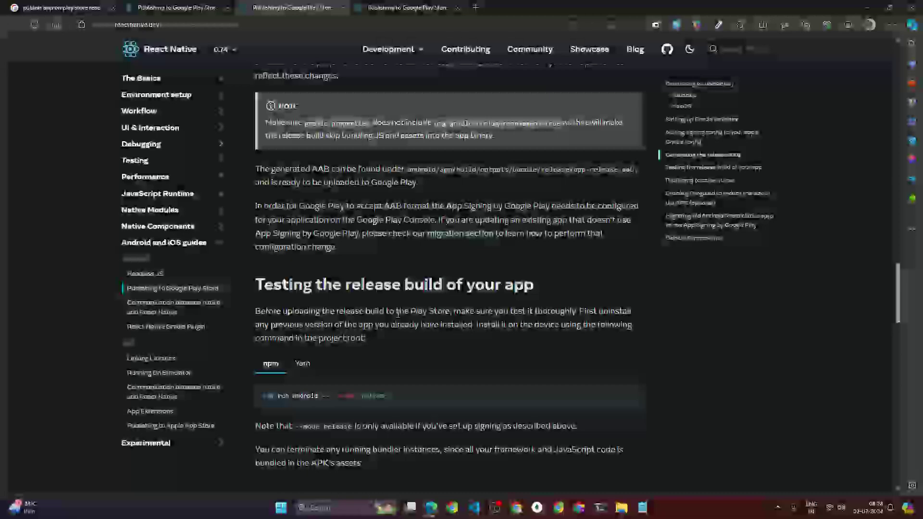
scroll(491, 221, down, 1)
scroll(491, 221, down, 7)
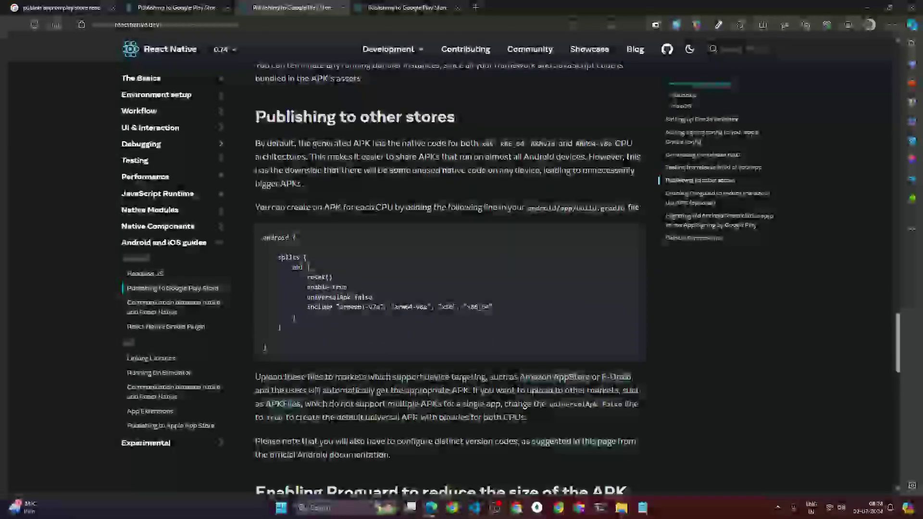
click(869, 4)
key(super)
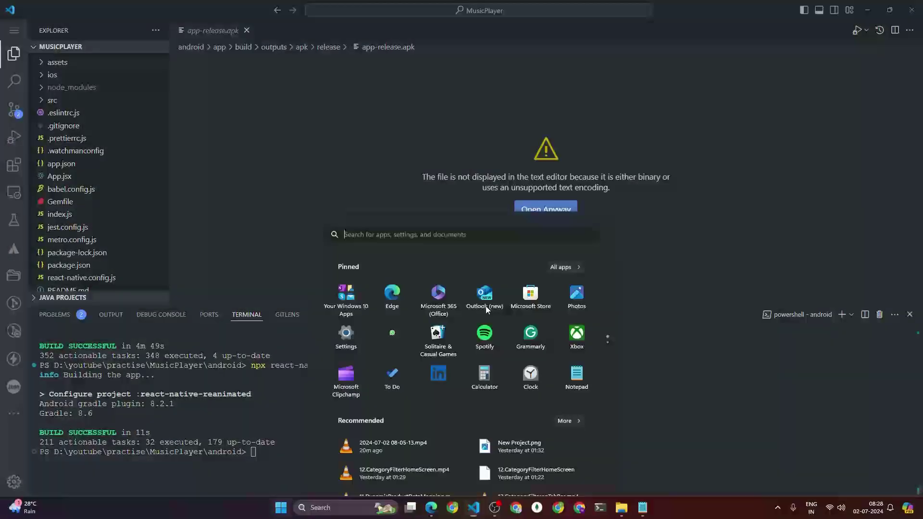
- Open app-release.aab from android/app/build/outputs/bundle/release in the editor
click(239, 365)
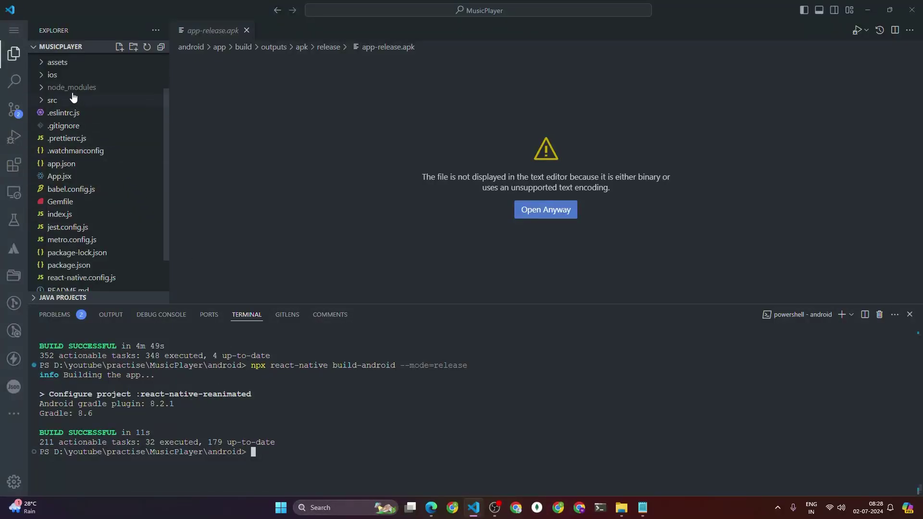
scroll(73, 91, up, 2)
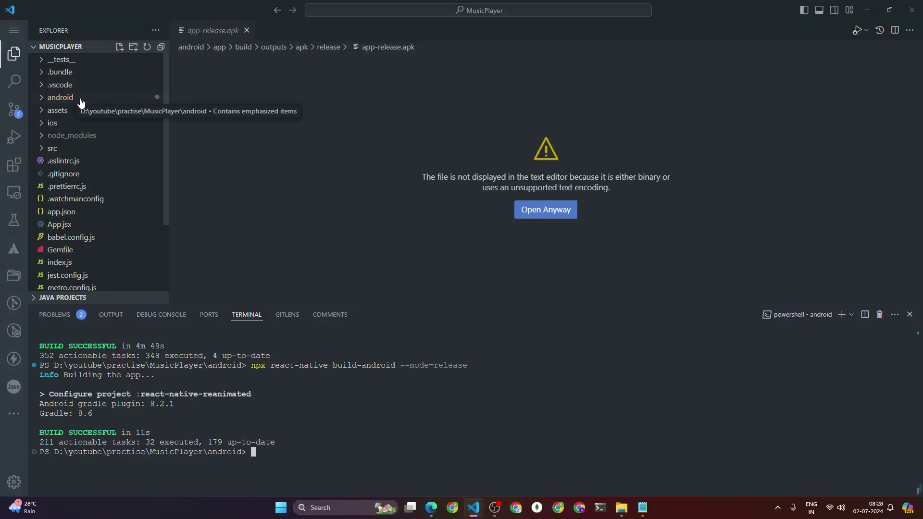
click(72, 98)
click(73, 124)
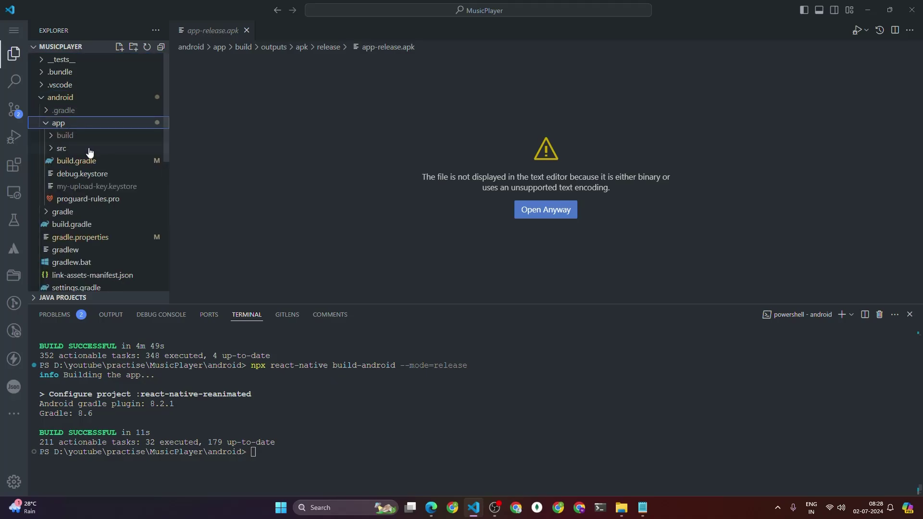
click(73, 136)
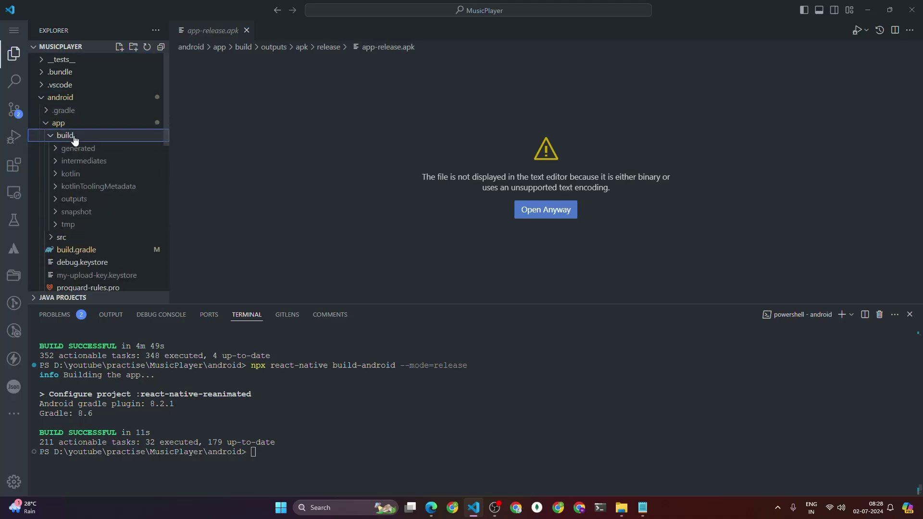
click(76, 198)
scroll(76, 199, down, 2)
click(86, 177)
click(96, 190)
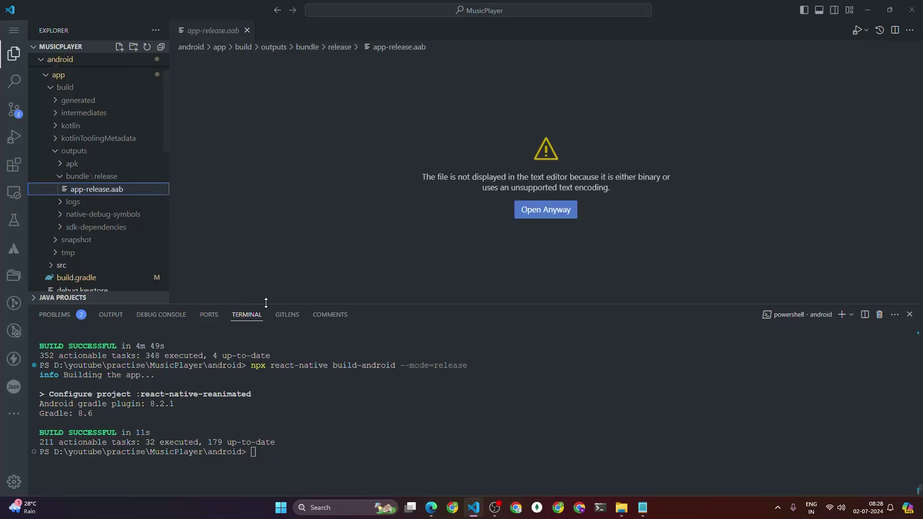
click(360, 434)
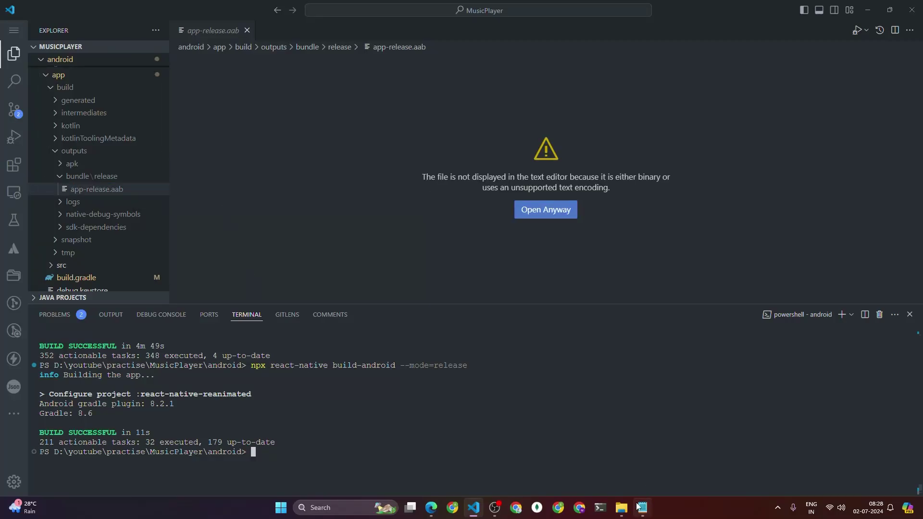
- Review the build commands in notes.txt, then bring up the React Native Publishing to Google Play Store guide
mouse_move(643, 508)
click(641, 457)
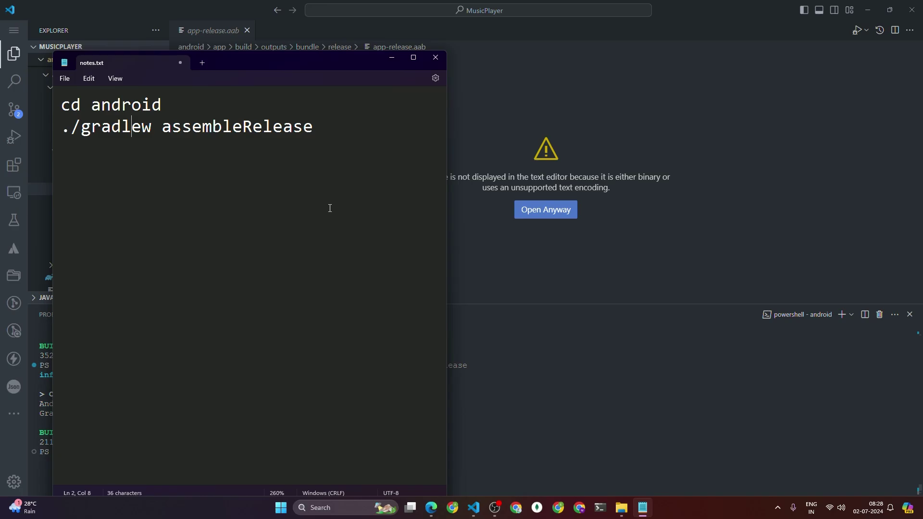
click(513, 262)
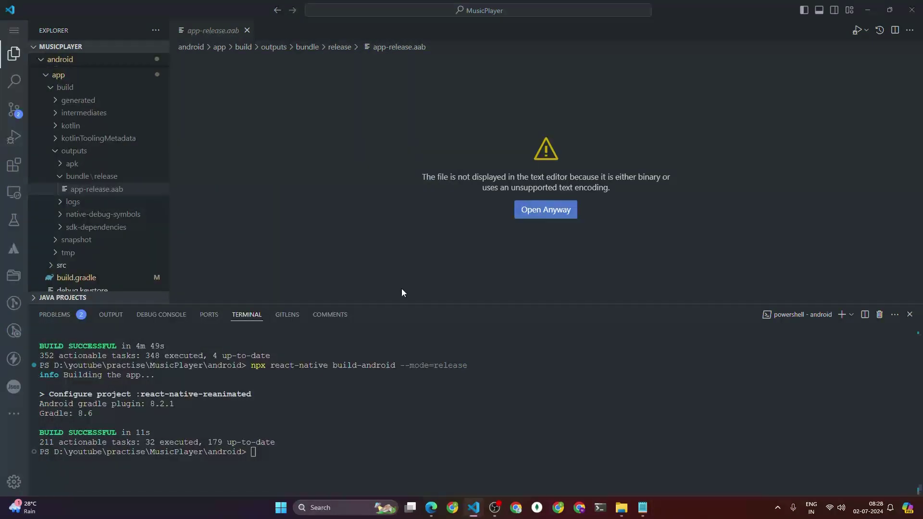
key(alt+Tab)
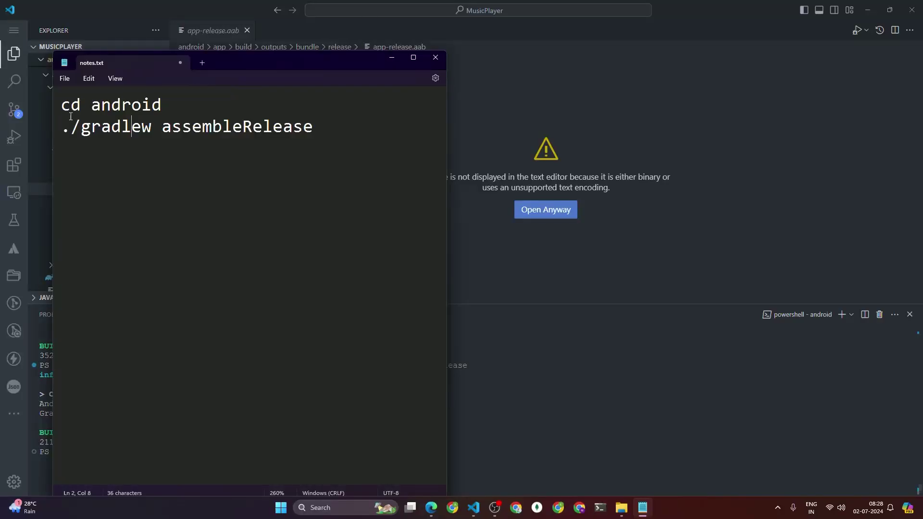
key(alt+Tab)
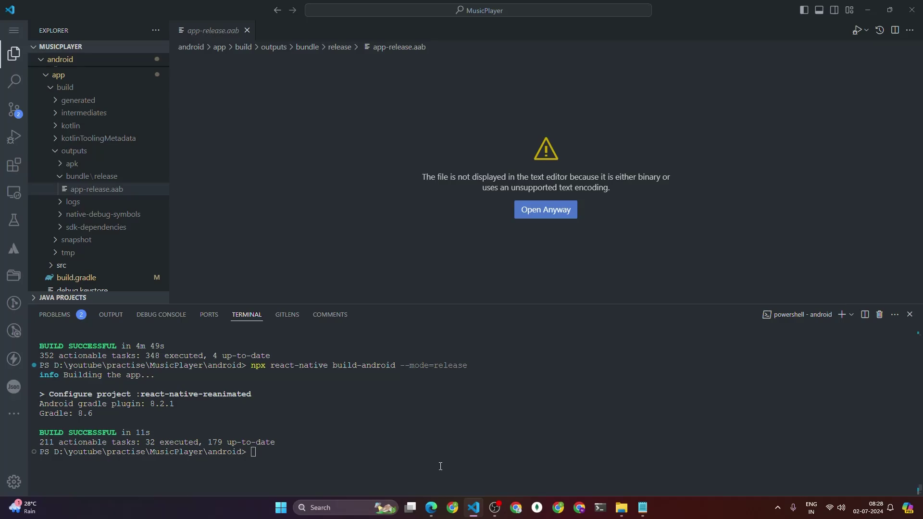
click(430, 514)
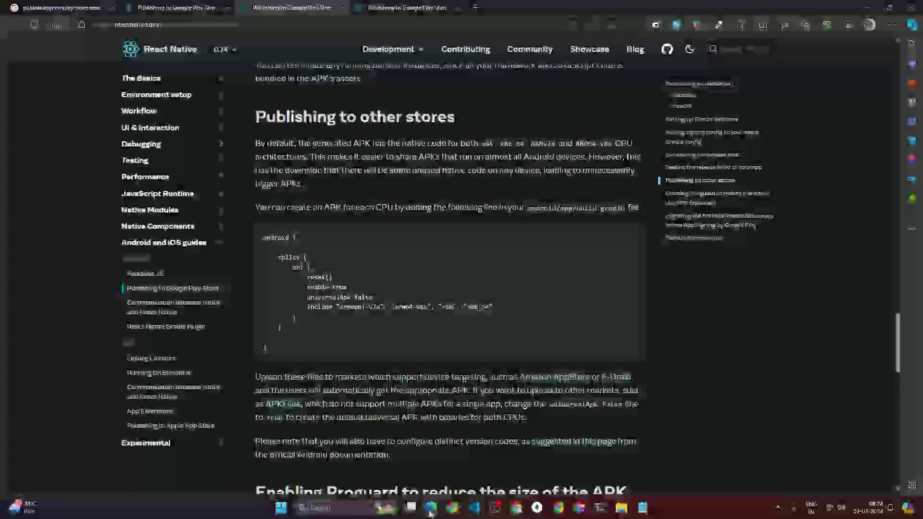